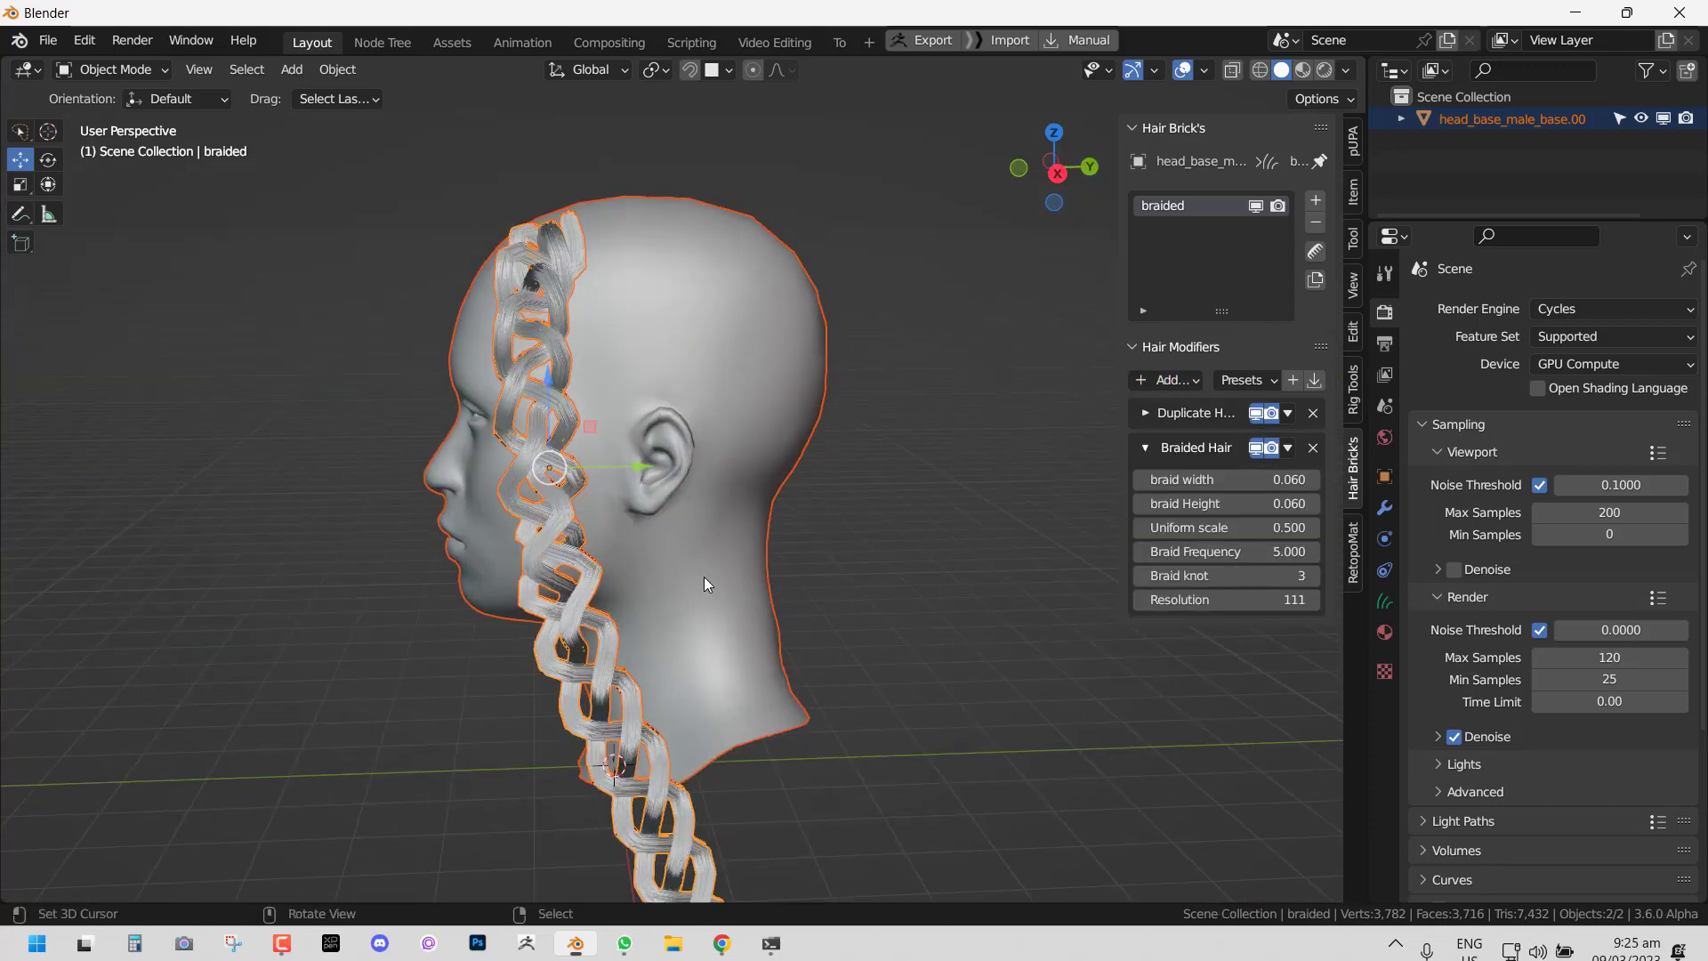
pyautogui.click(1287, 413)
pyautogui.click(1332, 509)
pyautogui.click(1342, 508)
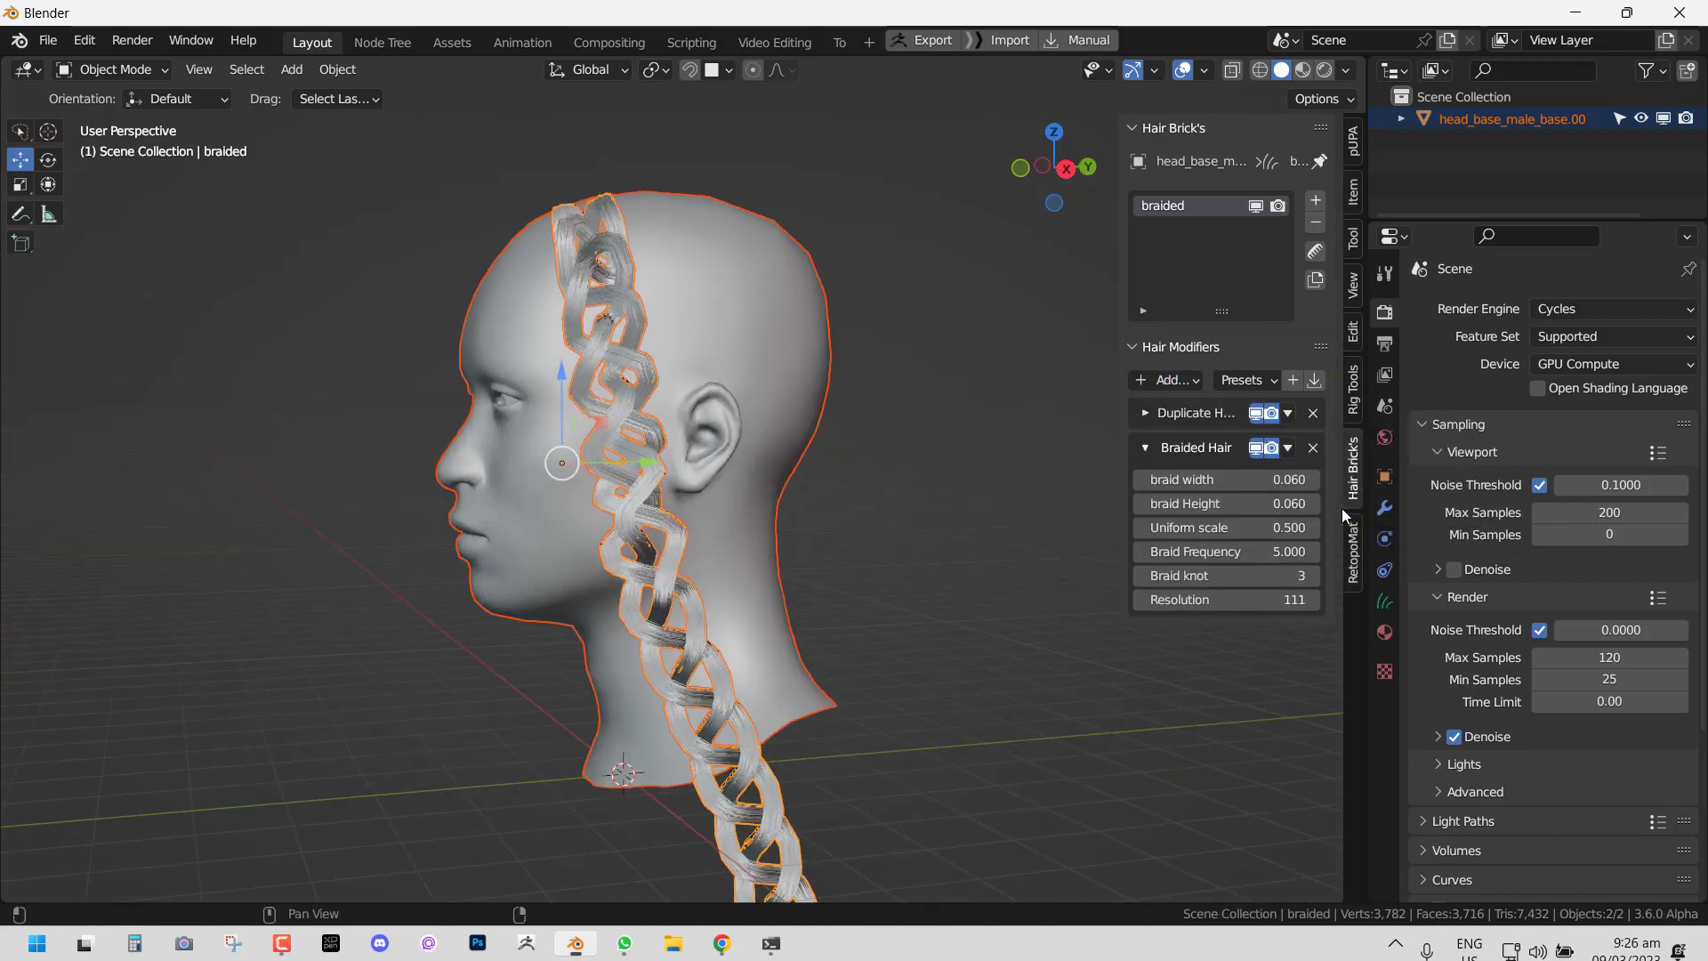
pyautogui.moveTo(811, 485); pyautogui.dragTo(795, 479, button='middle')
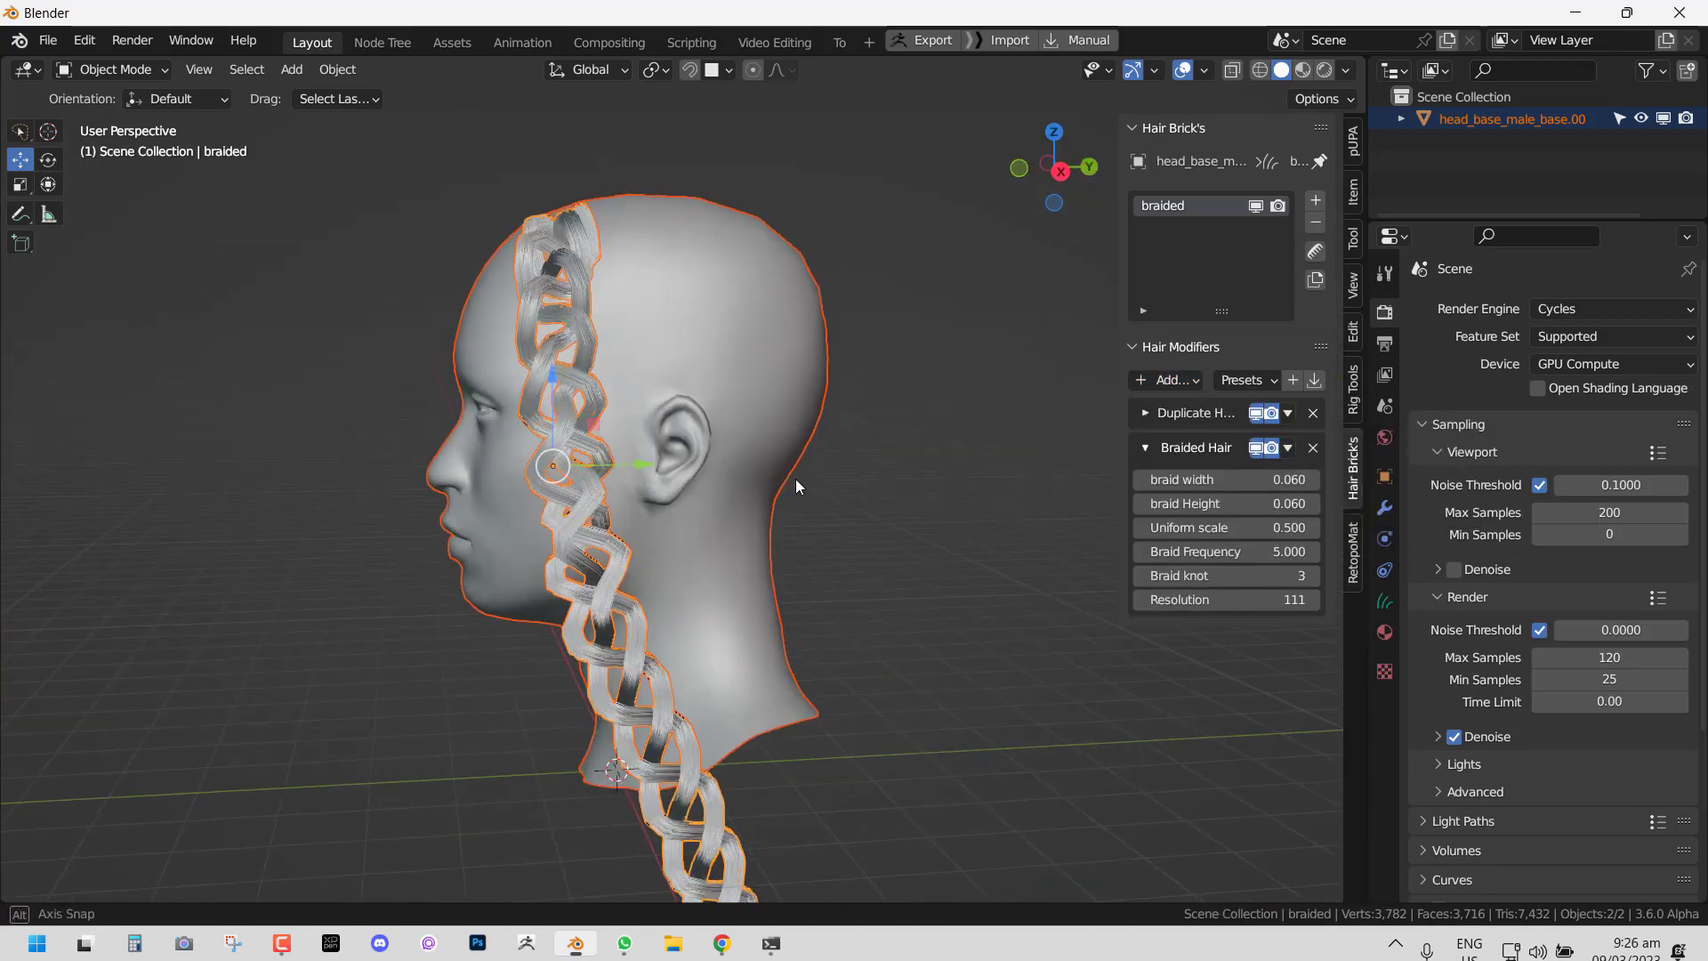
pyautogui.moveTo(1226, 527)
pyautogui.mouseDown()
pyautogui.moveTo(1183, 528)
pyautogui.moveTo(1226, 527)
pyautogui.mouseUp()
pyautogui.moveTo(1068, 498); pyautogui.dragTo(1072, 496, button='middle')
# Step: Set the radius of the Duplicate Hair Curves modifier to 0.02 and collapse its settings
pyautogui.click(1145, 413)
pyautogui.click(1231, 493)
pyautogui.write('0.0')
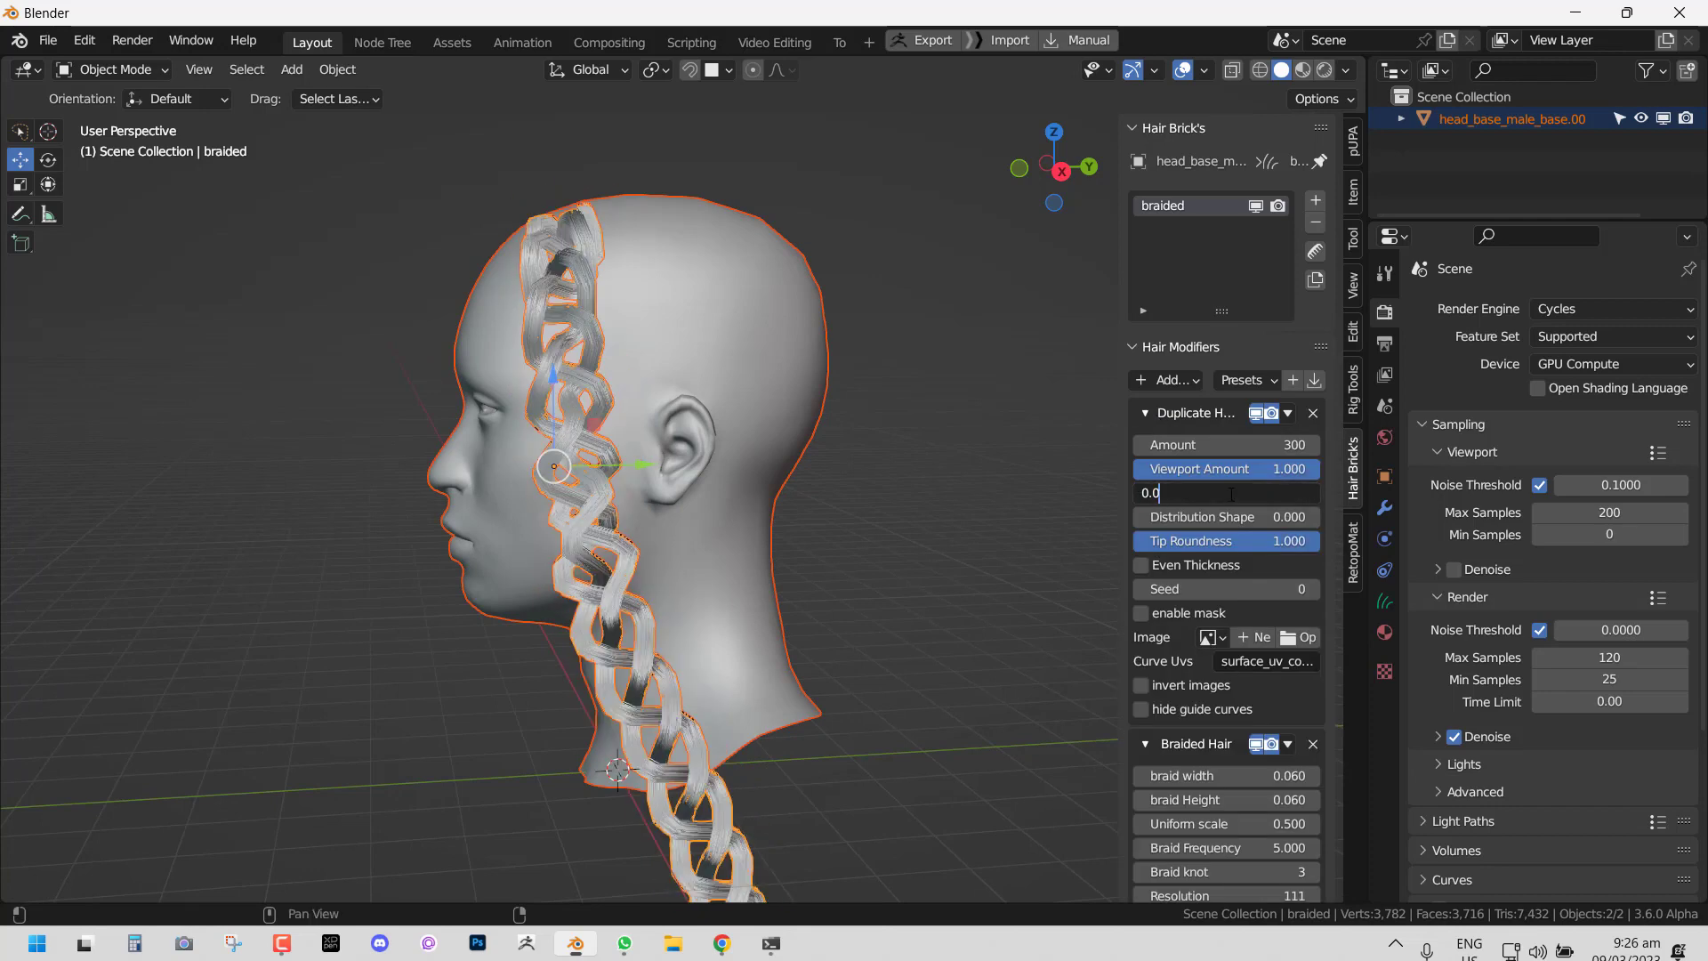
pyautogui.write('2')
pyautogui.press('Return')
pyautogui.click(1174, 411)
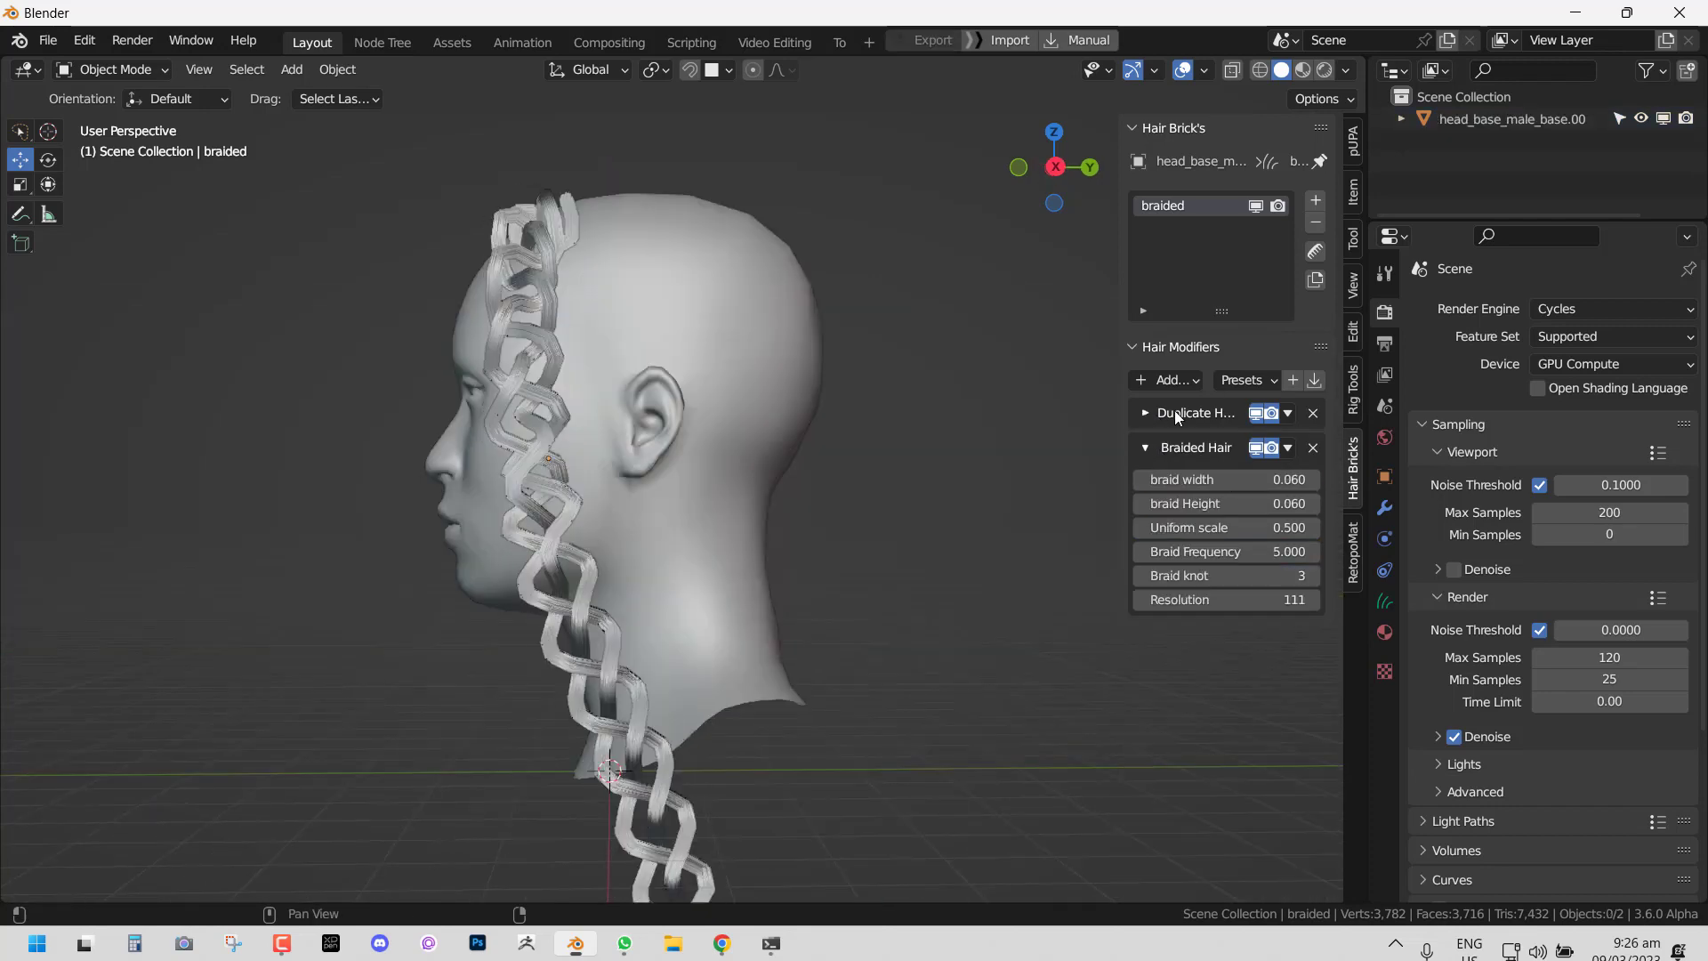
# Step: Set the Braided Hair modifier's uniform scale to 0.3
pyautogui.click(1231, 527)
pyautogui.write('0.3')
pyautogui.press('Return')
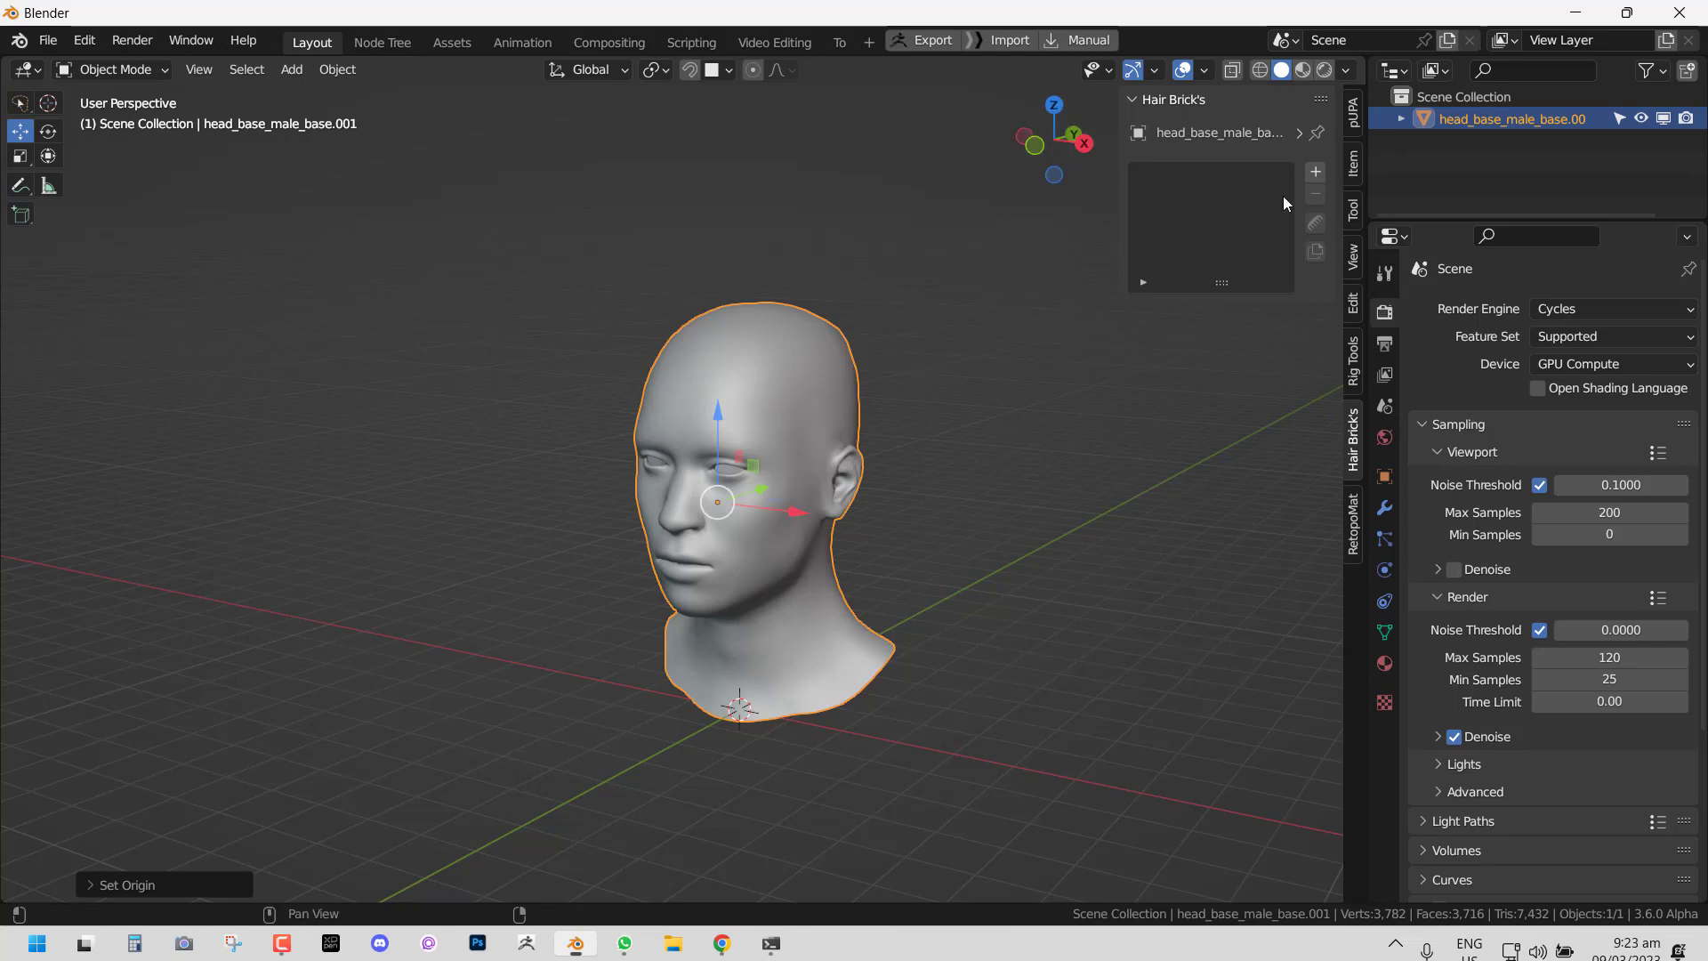
# Step: Add a new hair system to the male head and name it braided
pyautogui.moveTo(850, 369); pyautogui.dragTo(1256, 199, button='middle')
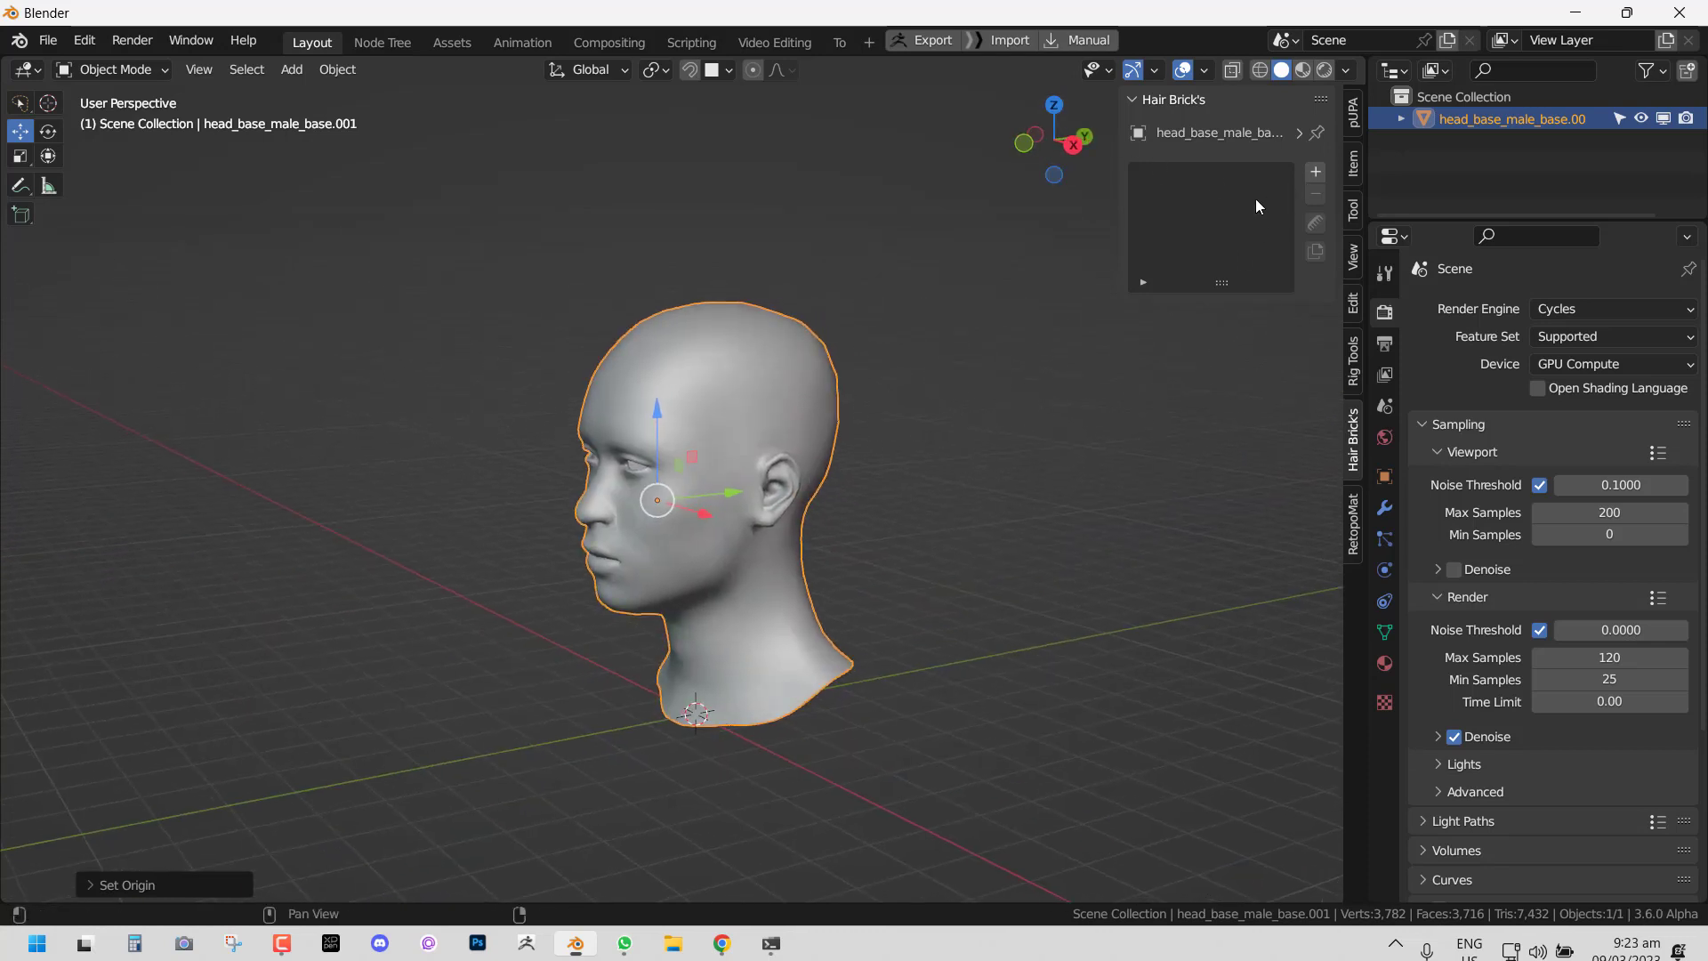
pyautogui.click(1316, 173)
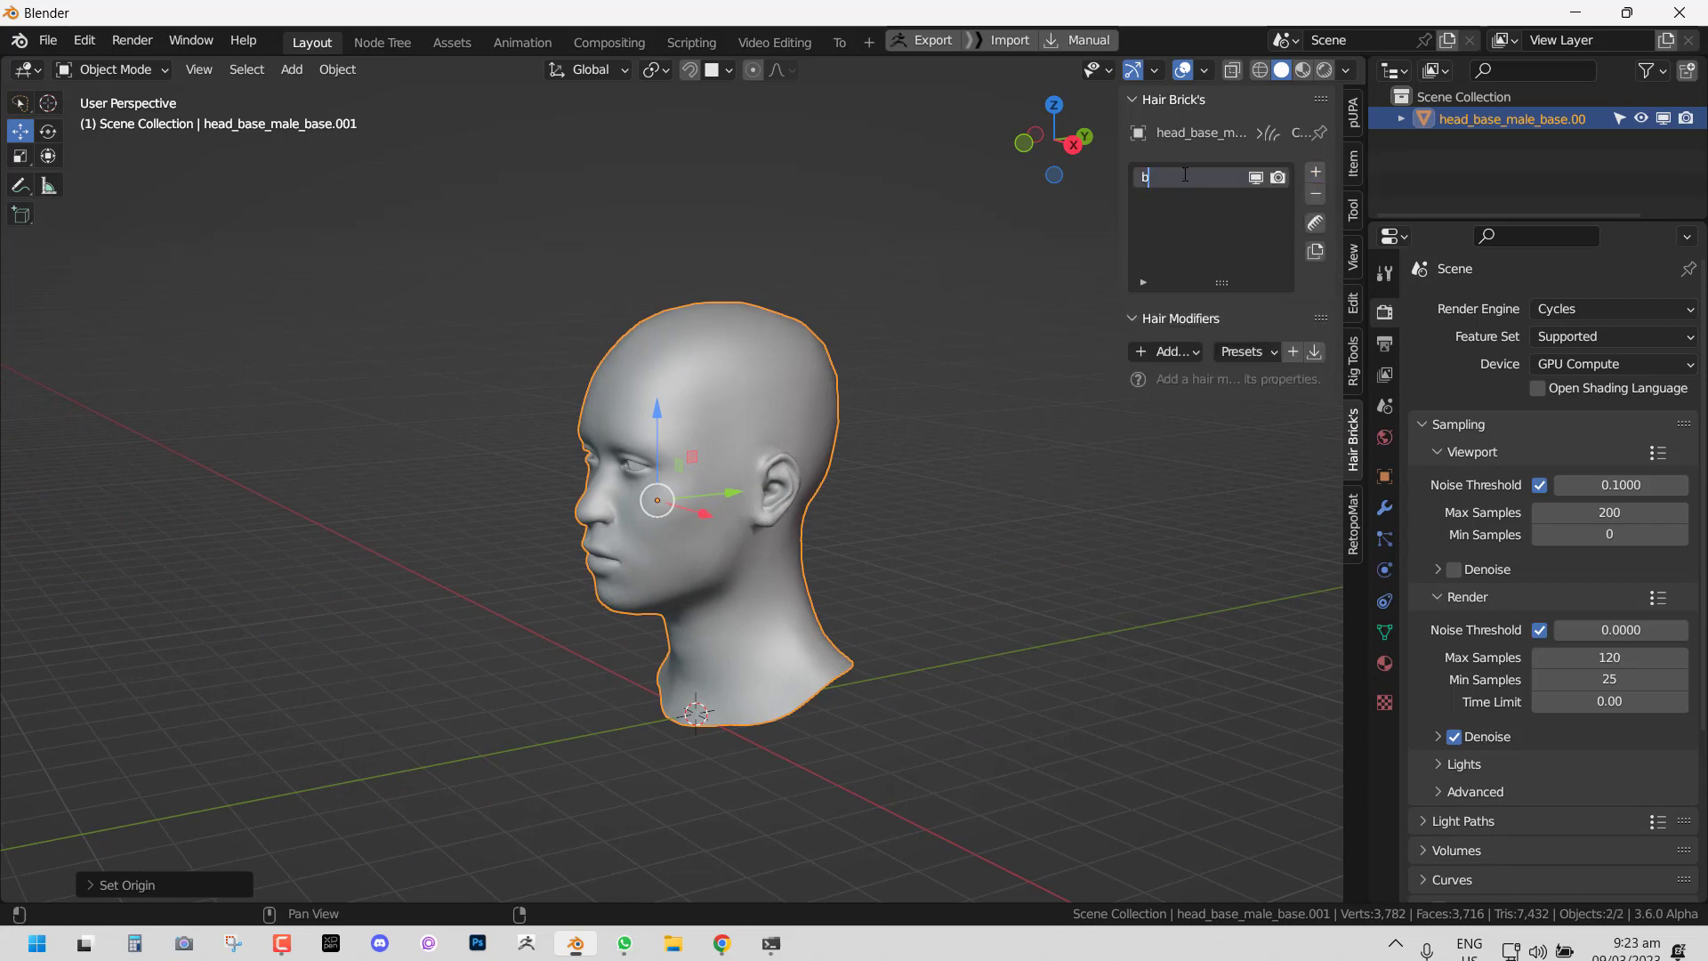
pyautogui.write('ed')
pyautogui.press('Return')
# Step: Start sculpting the braided hair curves and choose the Add brush
pyautogui.click(1315, 224)
pyautogui.moveTo(846, 318); pyautogui.dragTo(775, 360, button='middle')
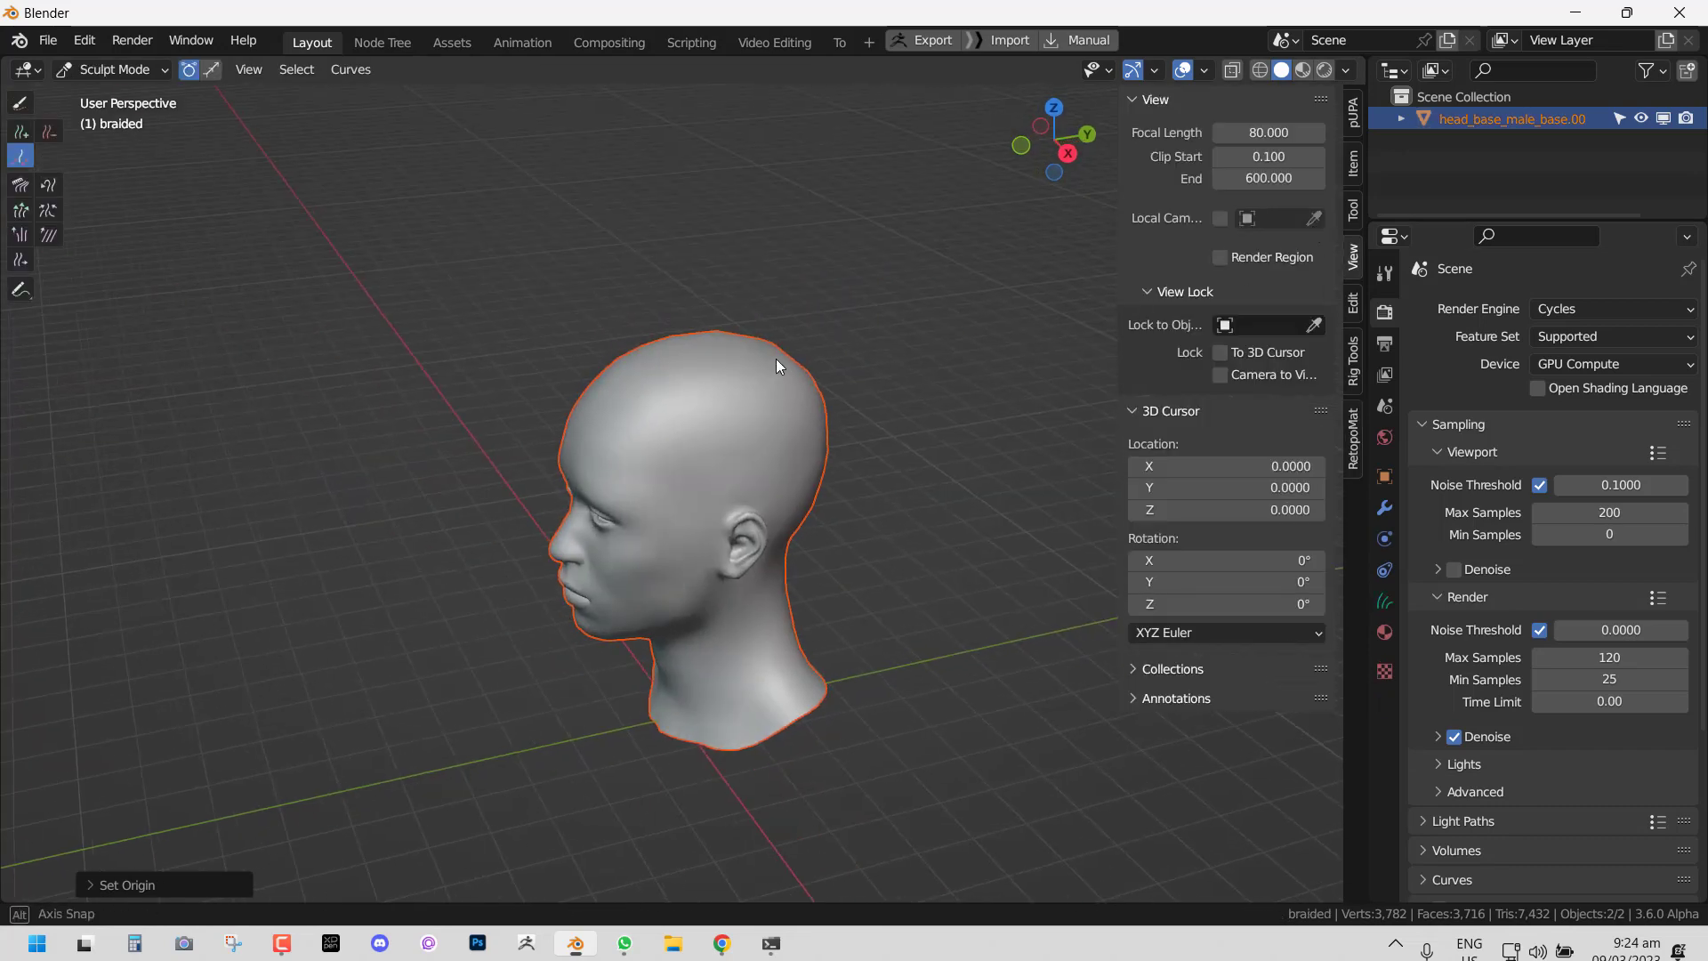
pyautogui.hotkey('shift', 'space')
pyautogui.click(628, 311)
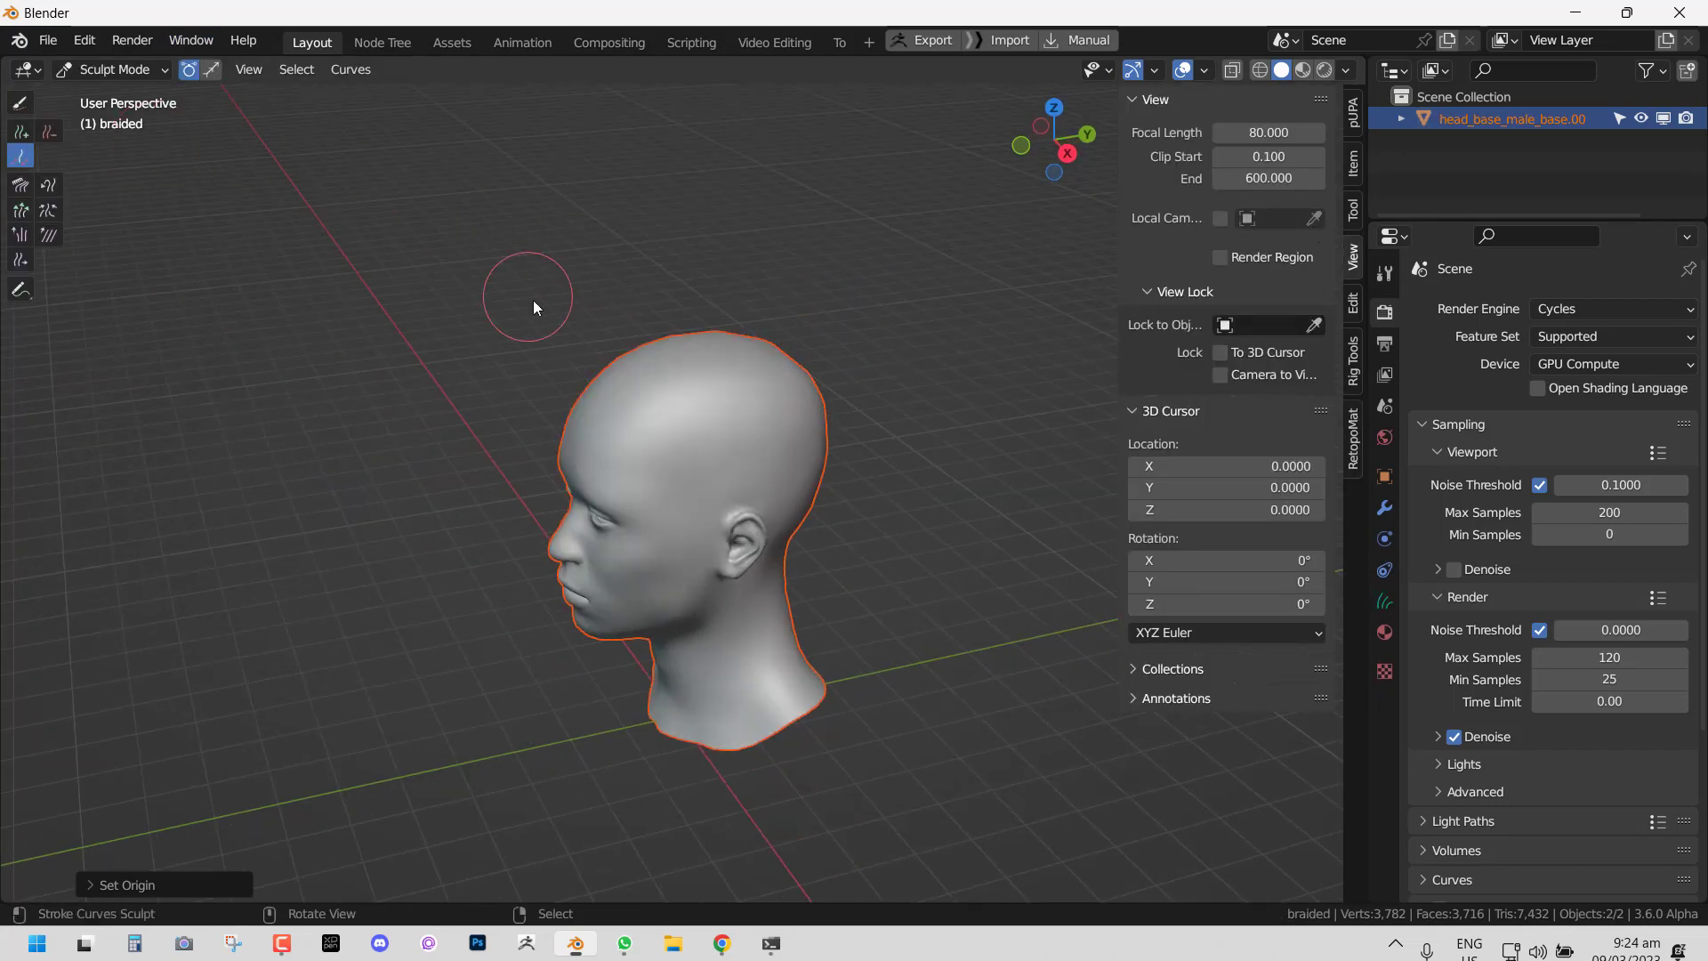
pyautogui.hotkey('shift', 'space')
pyautogui.click(402, 280)
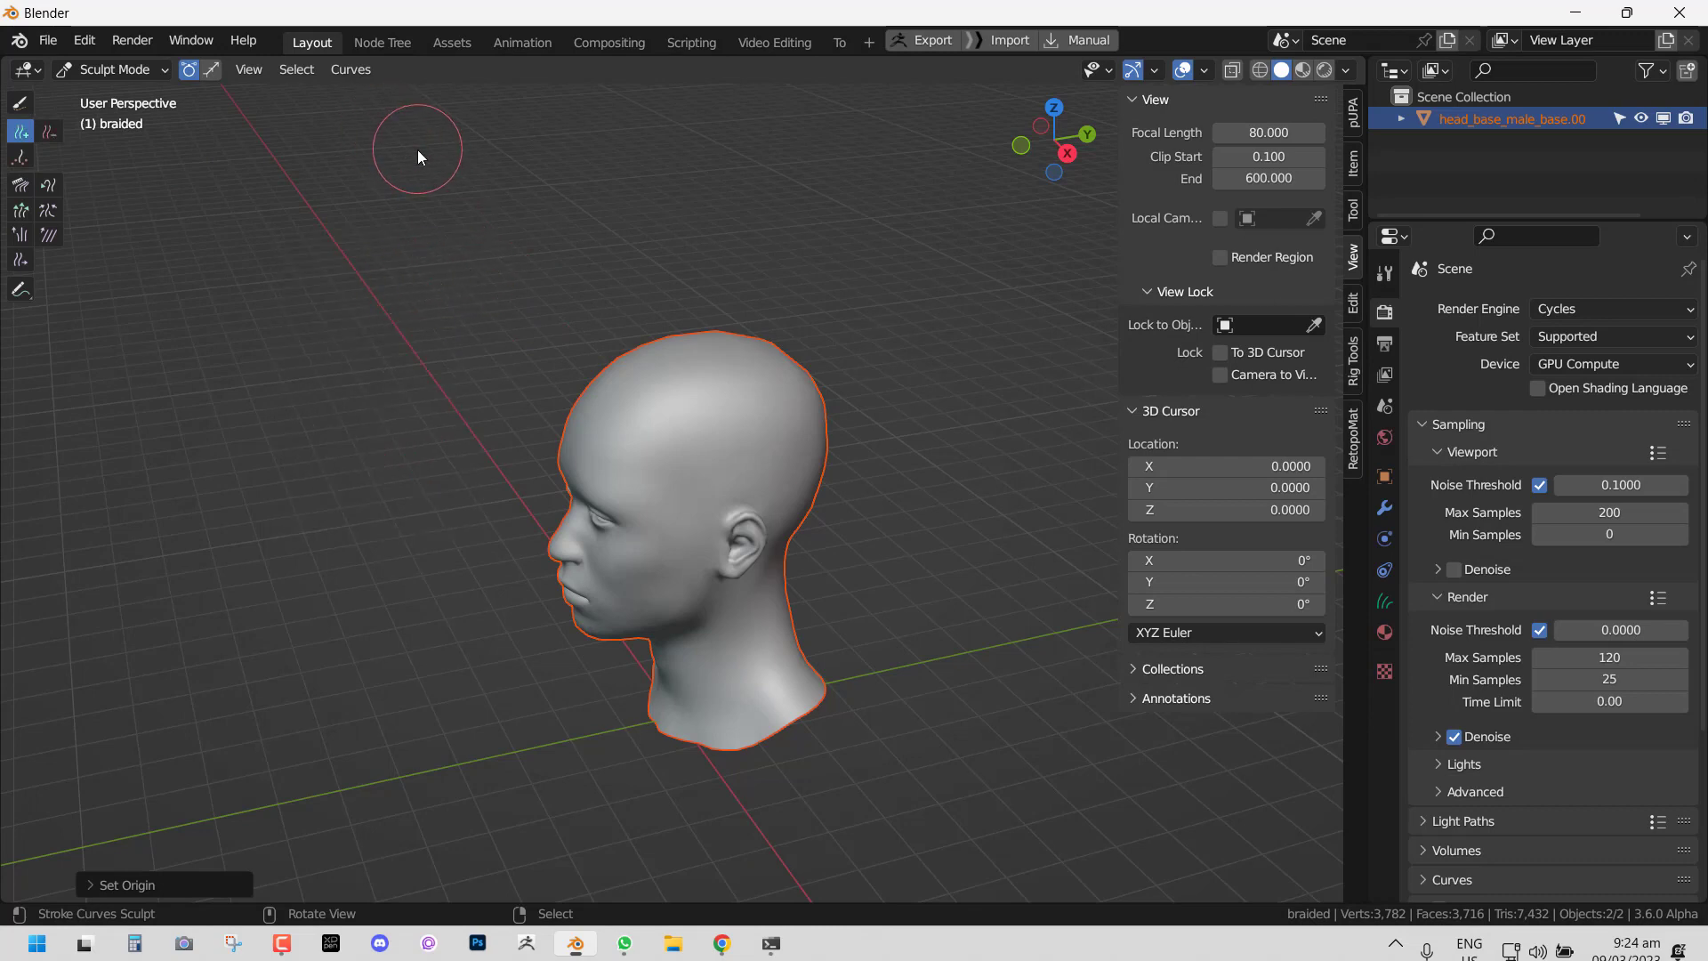
# Step: Show the brush's tool settings in the viewport header and hide the sidebar
pyautogui.click(1351, 213)
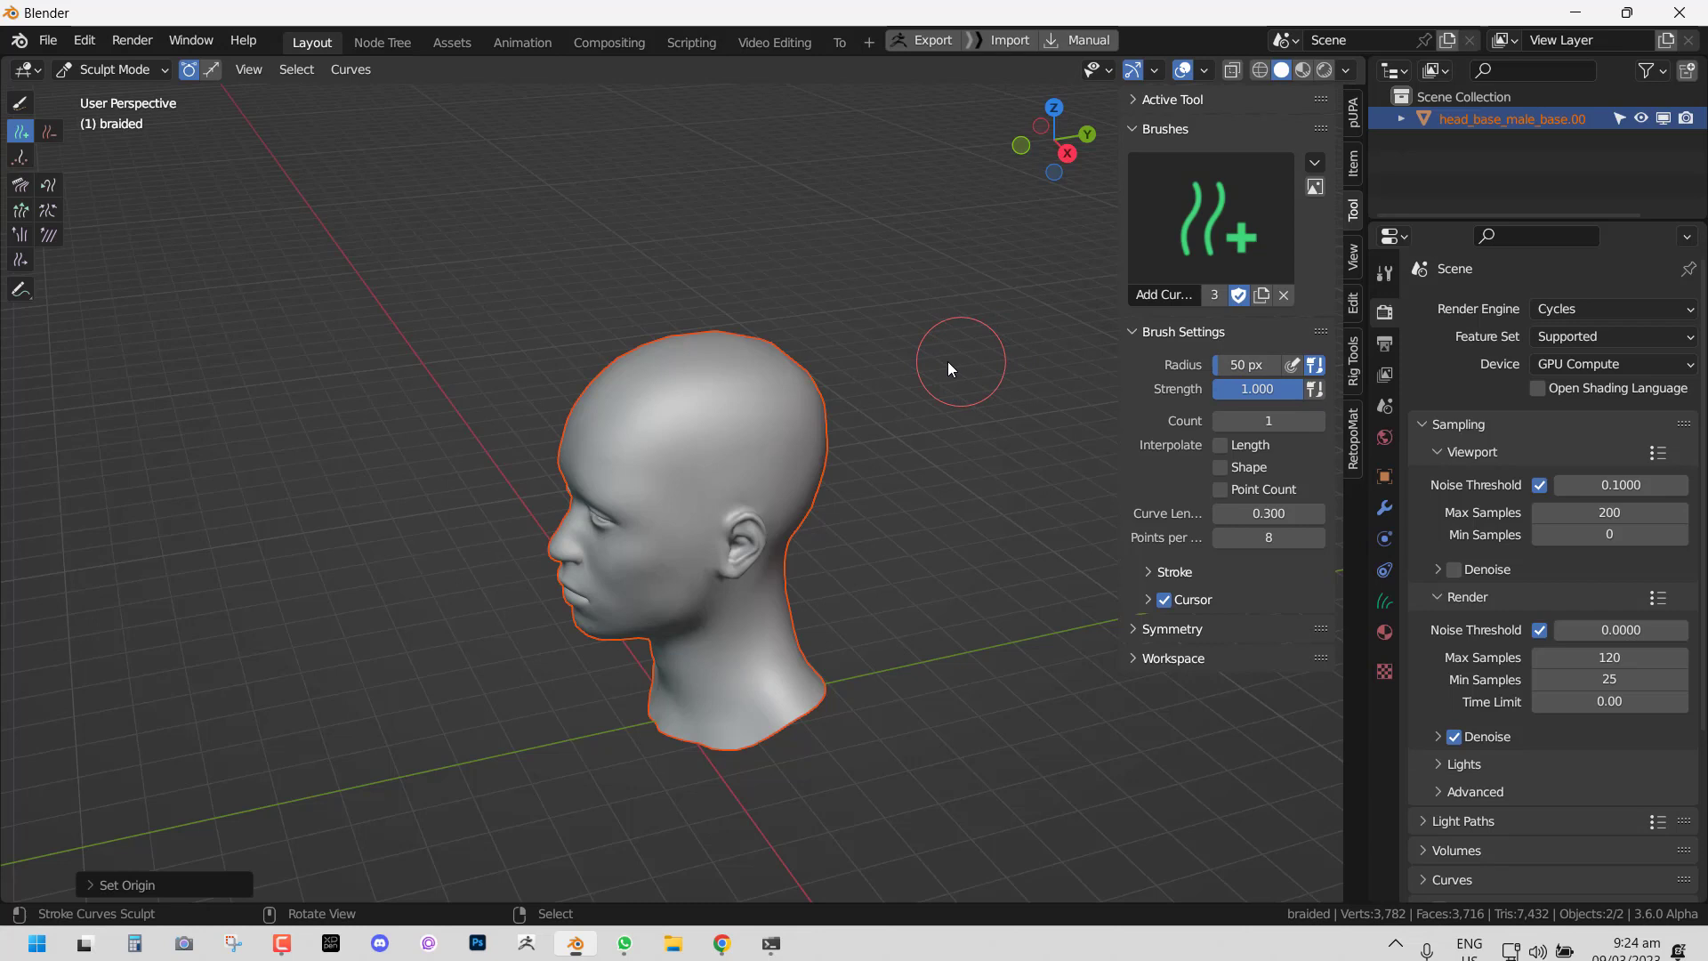
pyautogui.rightClick(1153, 75)
pyautogui.moveTo(1107, 105)
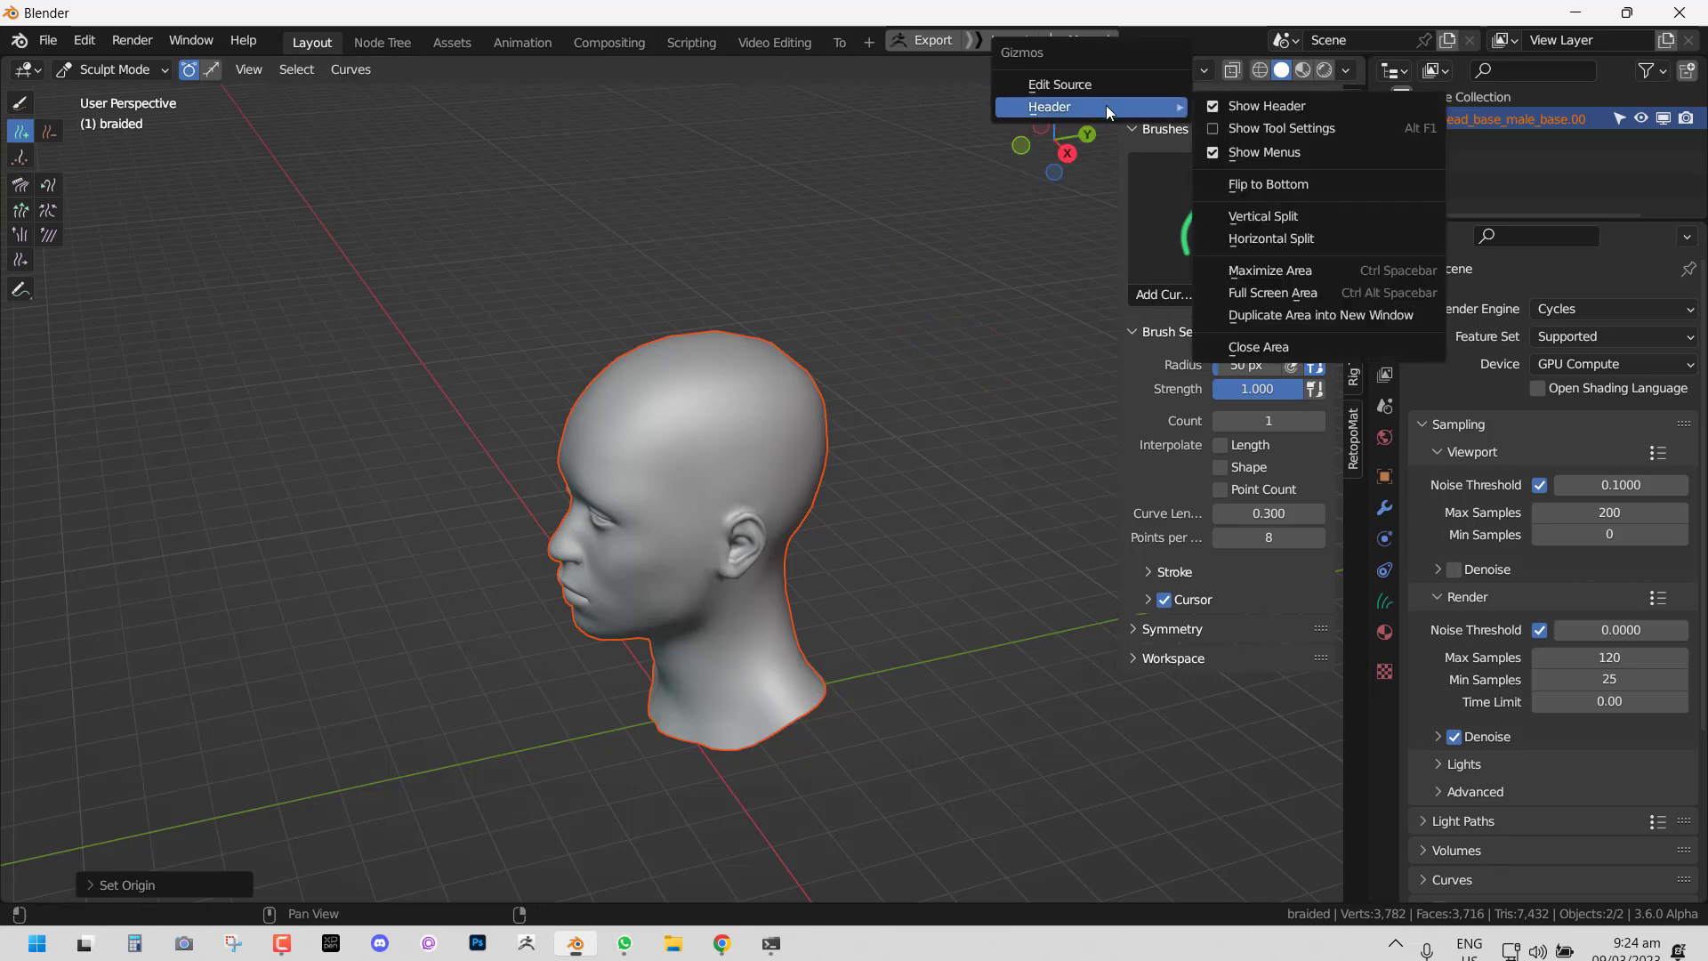
pyautogui.click(1234, 130)
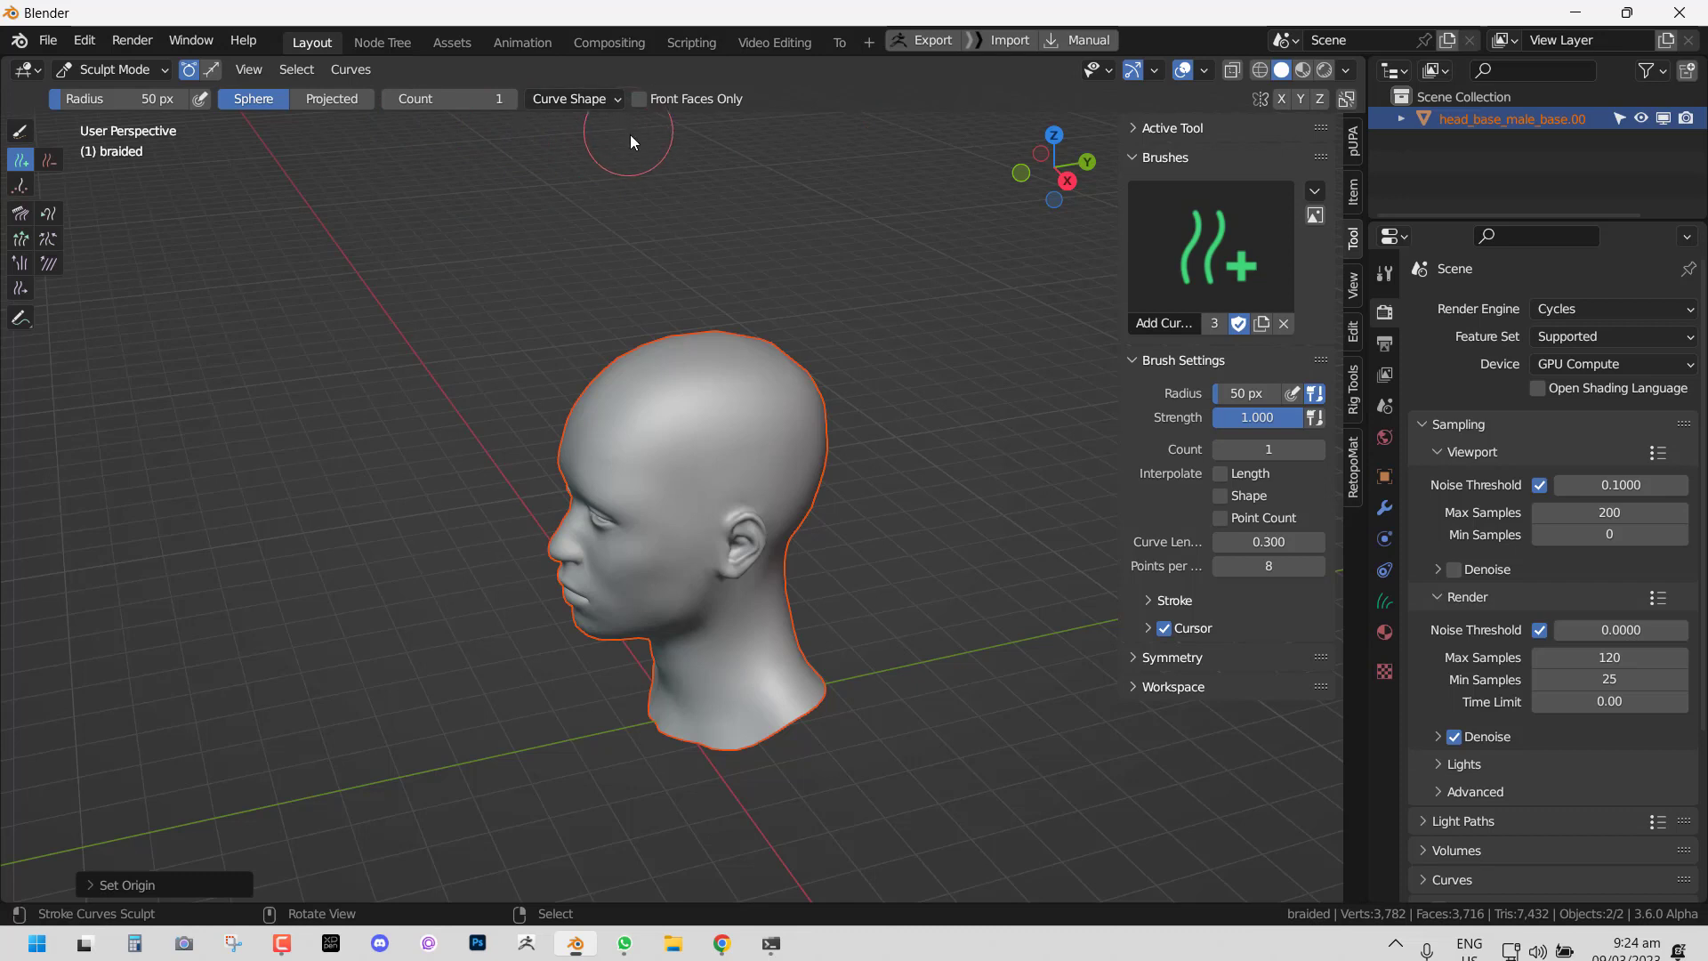
pyautogui.press('n')
pyautogui.moveTo(569, 201)
pyautogui.mouseDown(button='middle')
pyautogui.moveTo(601, 247)
pyautogui.moveTo(543, 194)
pyautogui.mouseUp(button='middle')
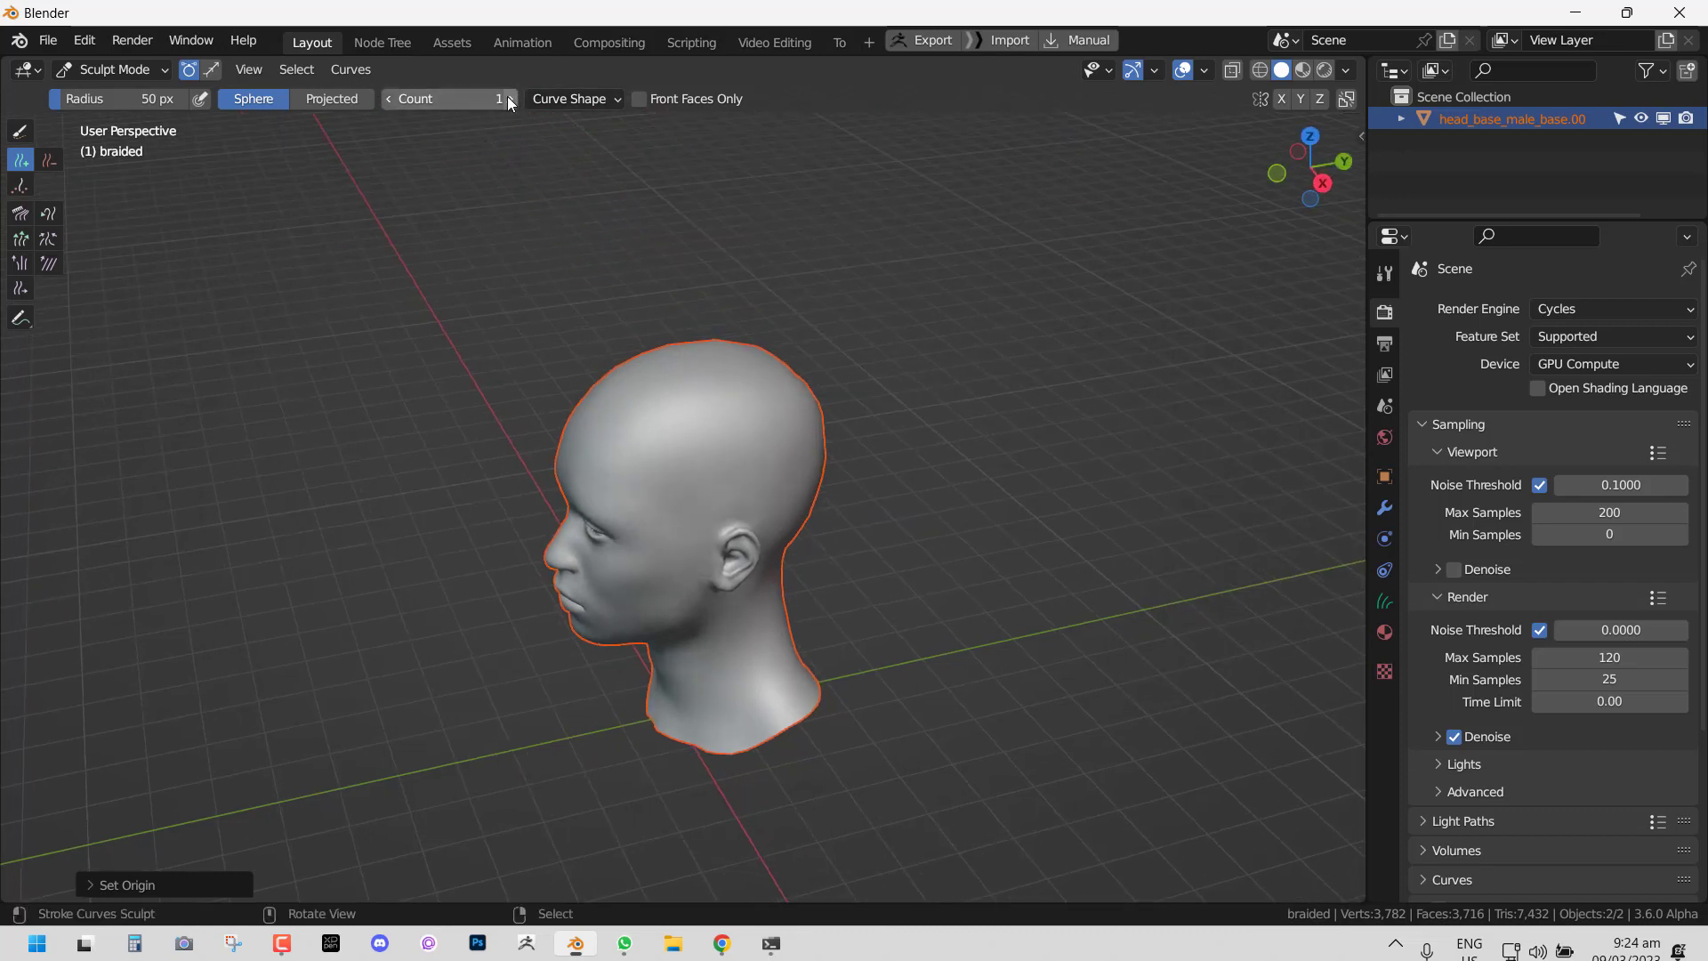
# Step: Try adding a single hair curve to the upper side of the scalp
pyautogui.click(586, 101)
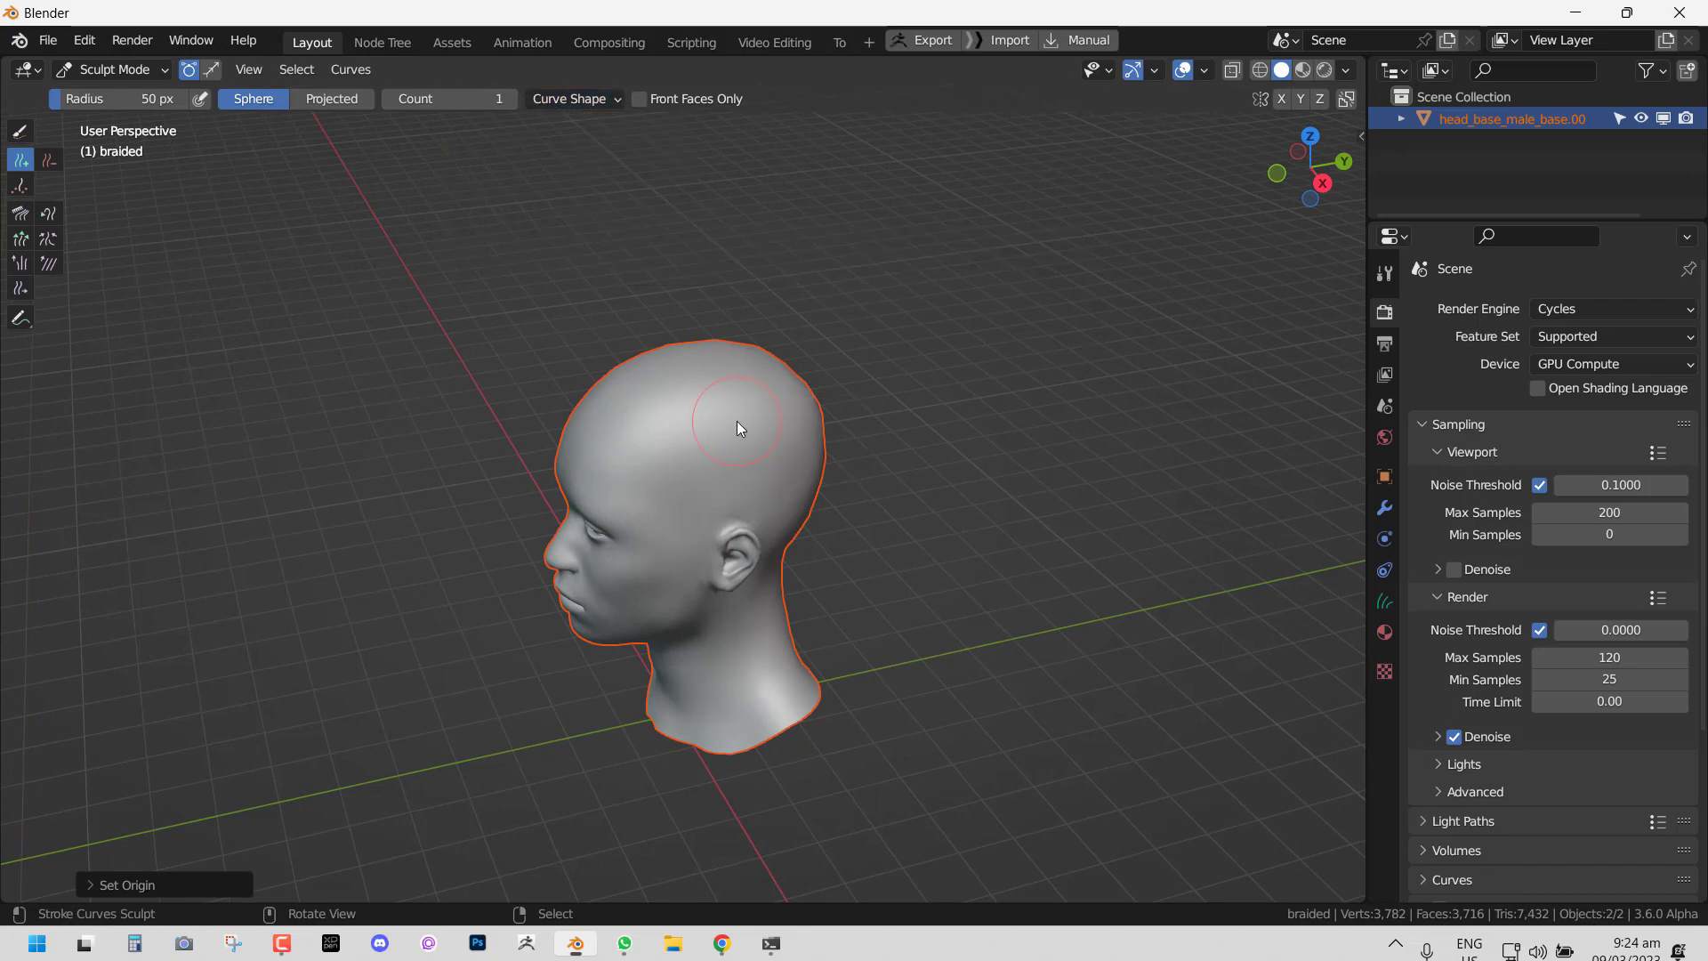
pyautogui.moveTo(747, 428); pyautogui.dragTo(981, 313, button='middle')
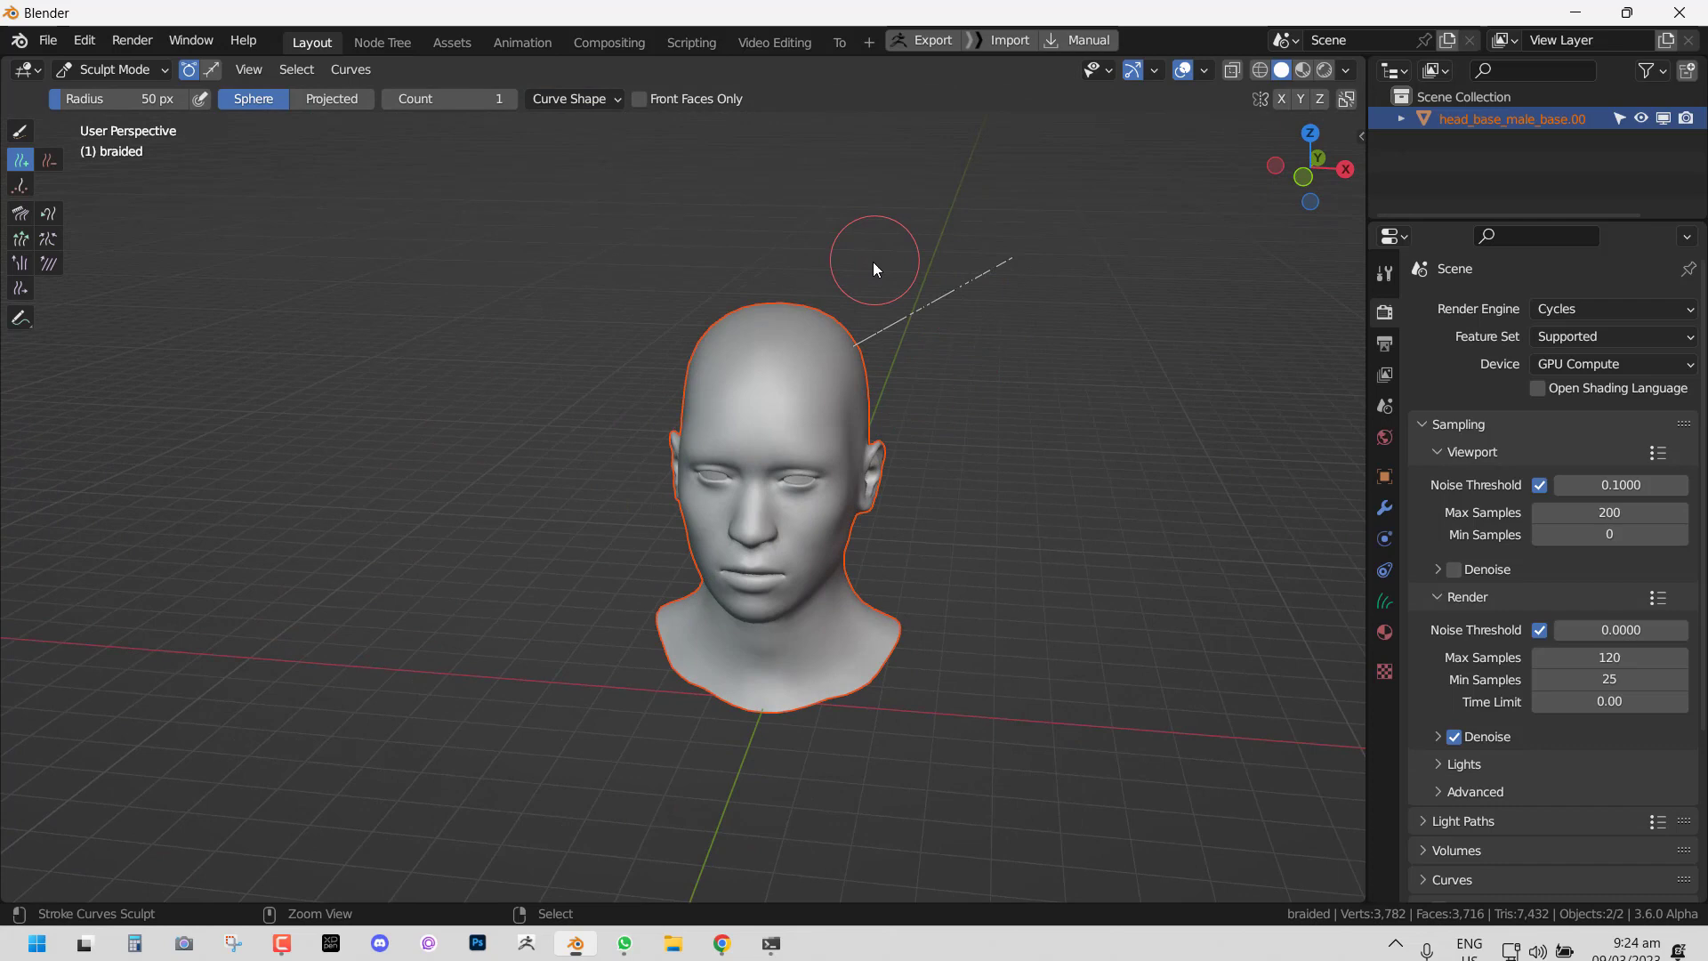
pyautogui.hotkey('ctrl', 'z')
# Step: Set the Add brush's curve shape to a length of 1 and 15 points
pyautogui.click(104, 73)
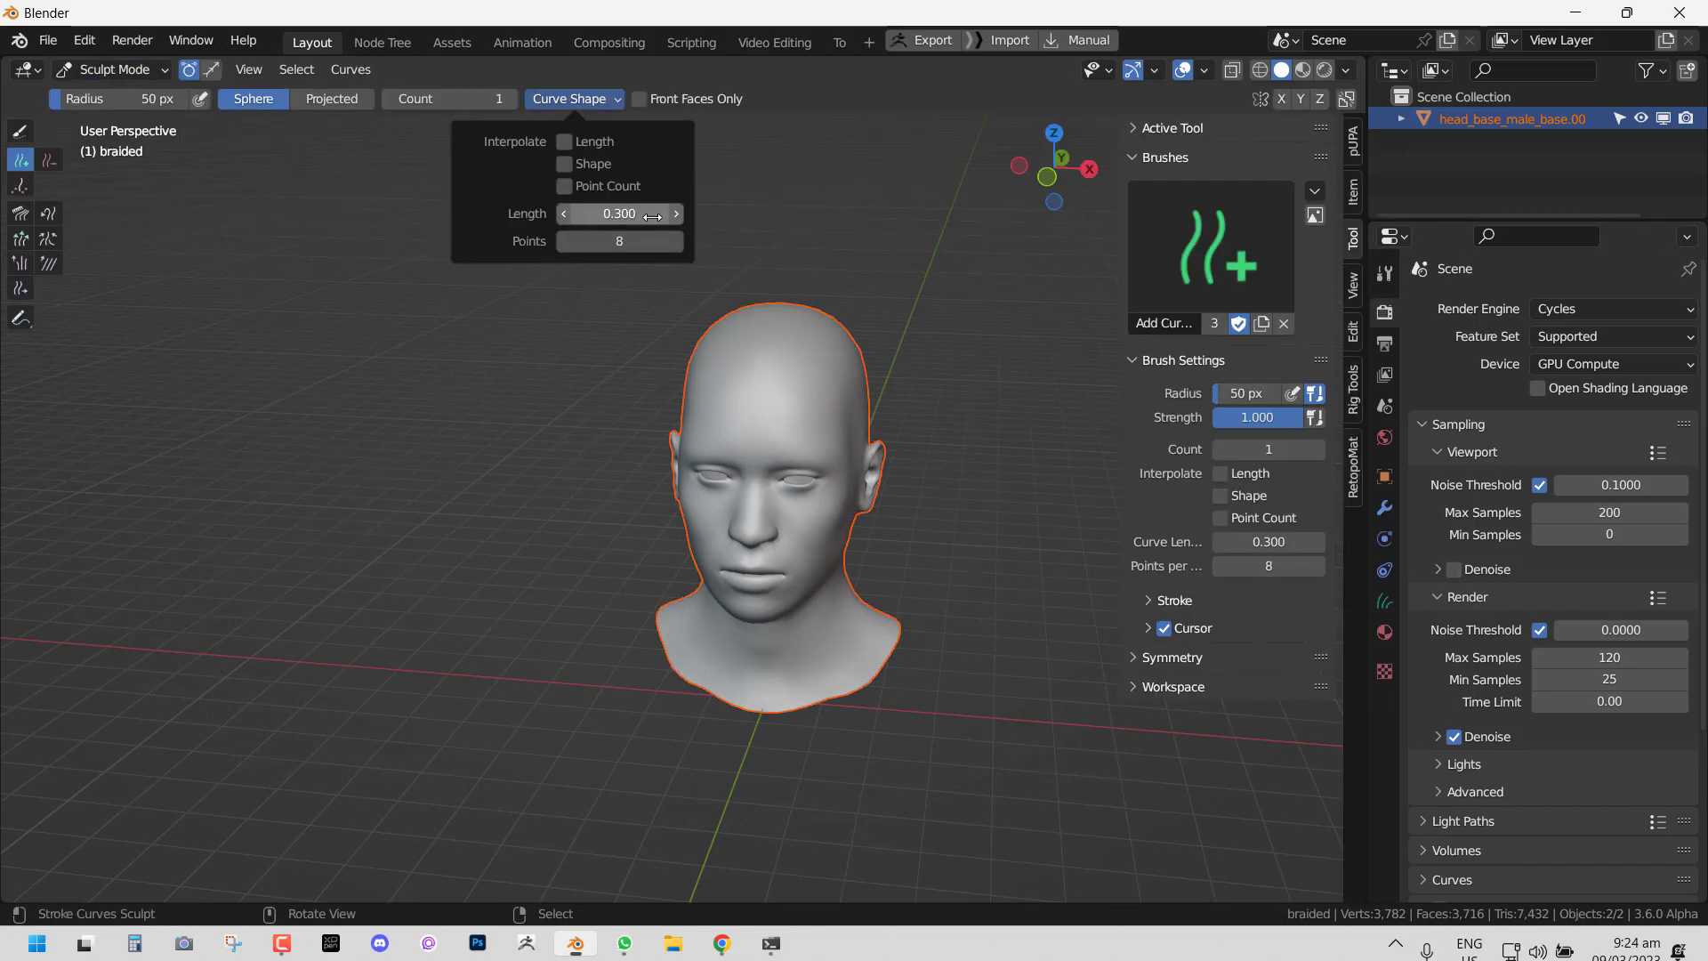
pyautogui.click(652, 216)
pyautogui.write('1')
pyautogui.press('Return')
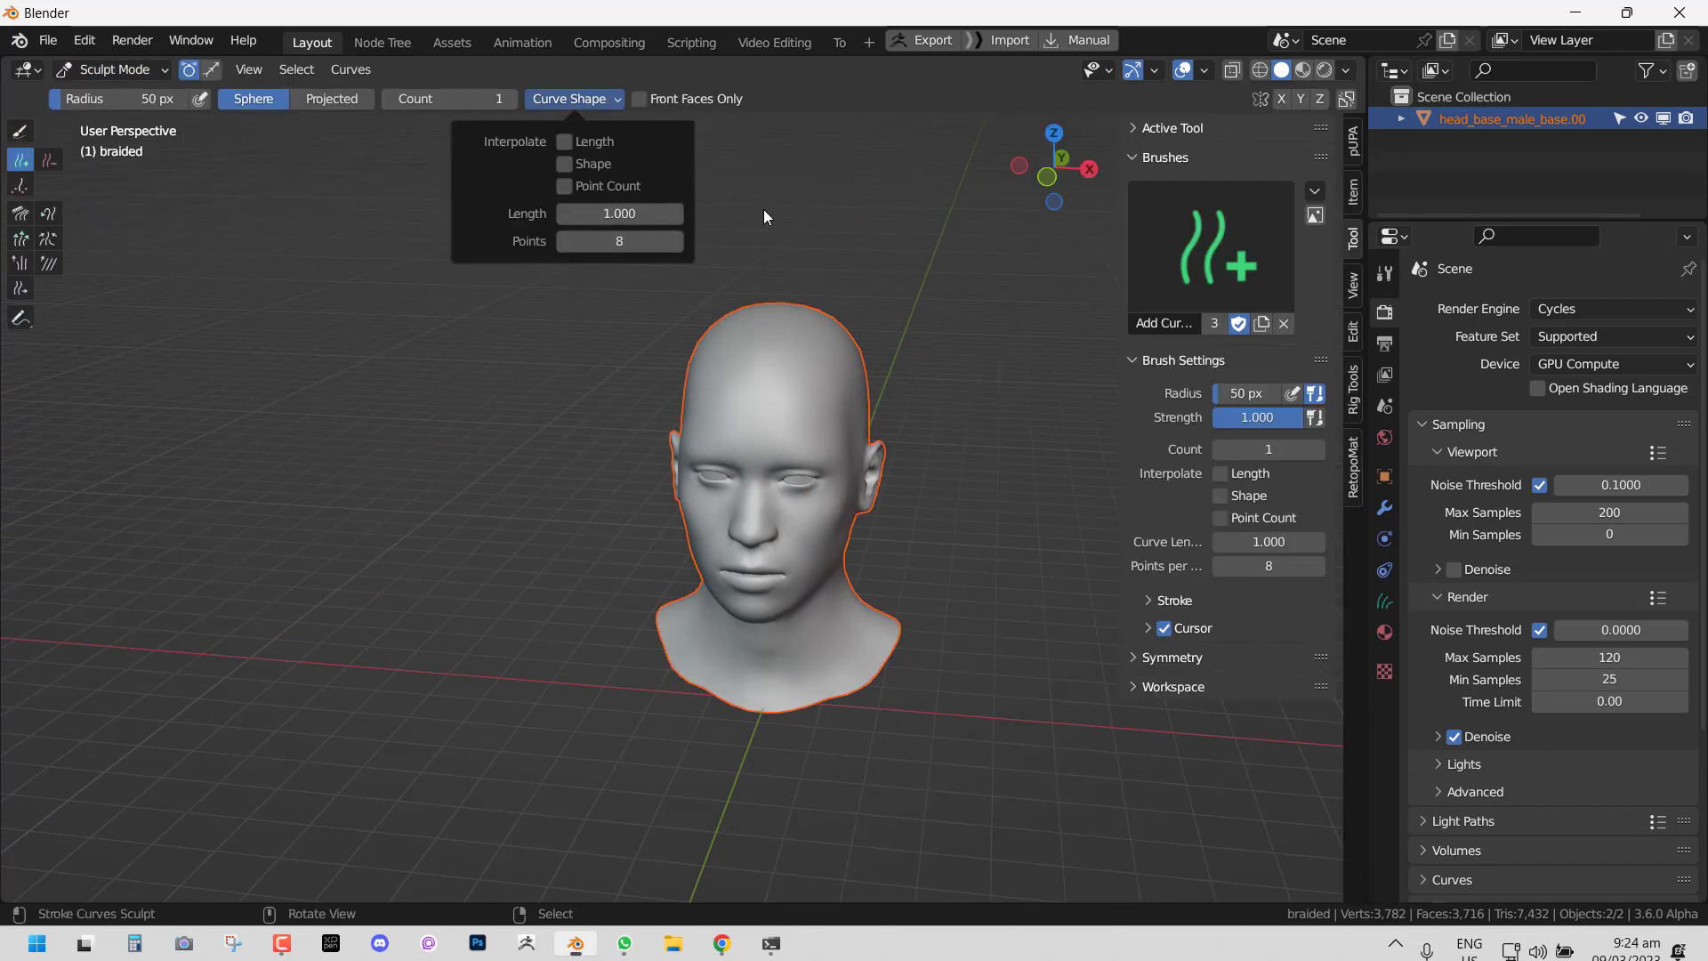
pyautogui.scroll(-3, 837, 372)
pyautogui.moveTo(905, 372); pyautogui.dragTo(910, 394, button='middle')
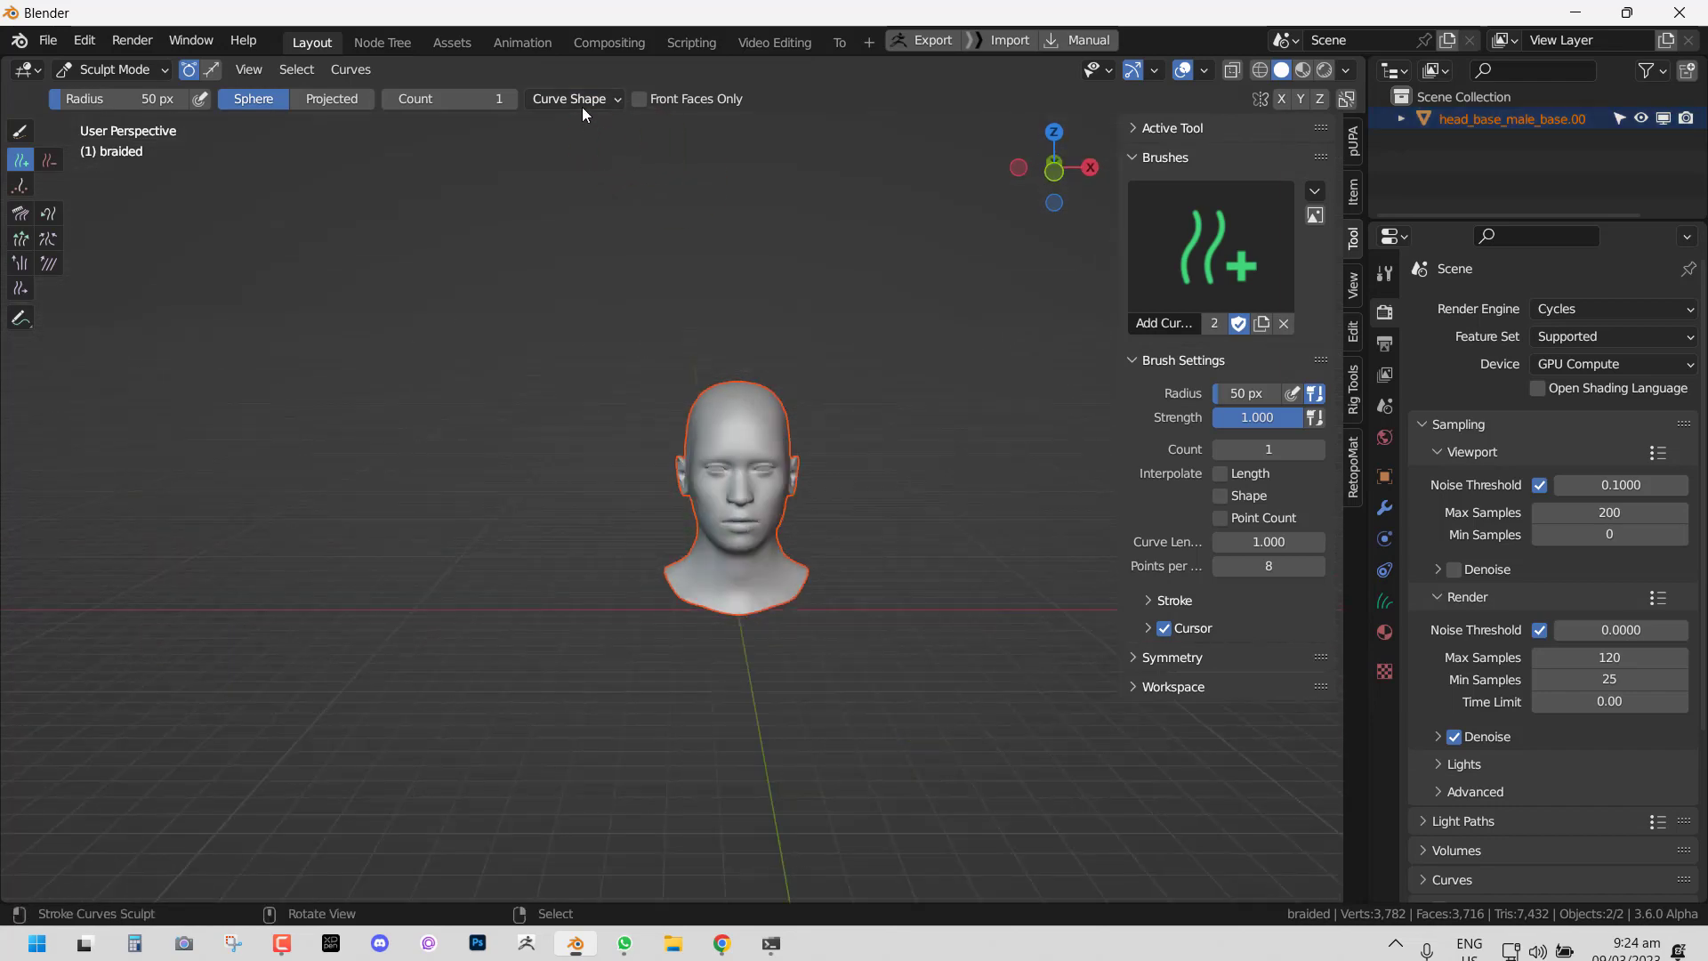
pyautogui.click(582, 107)
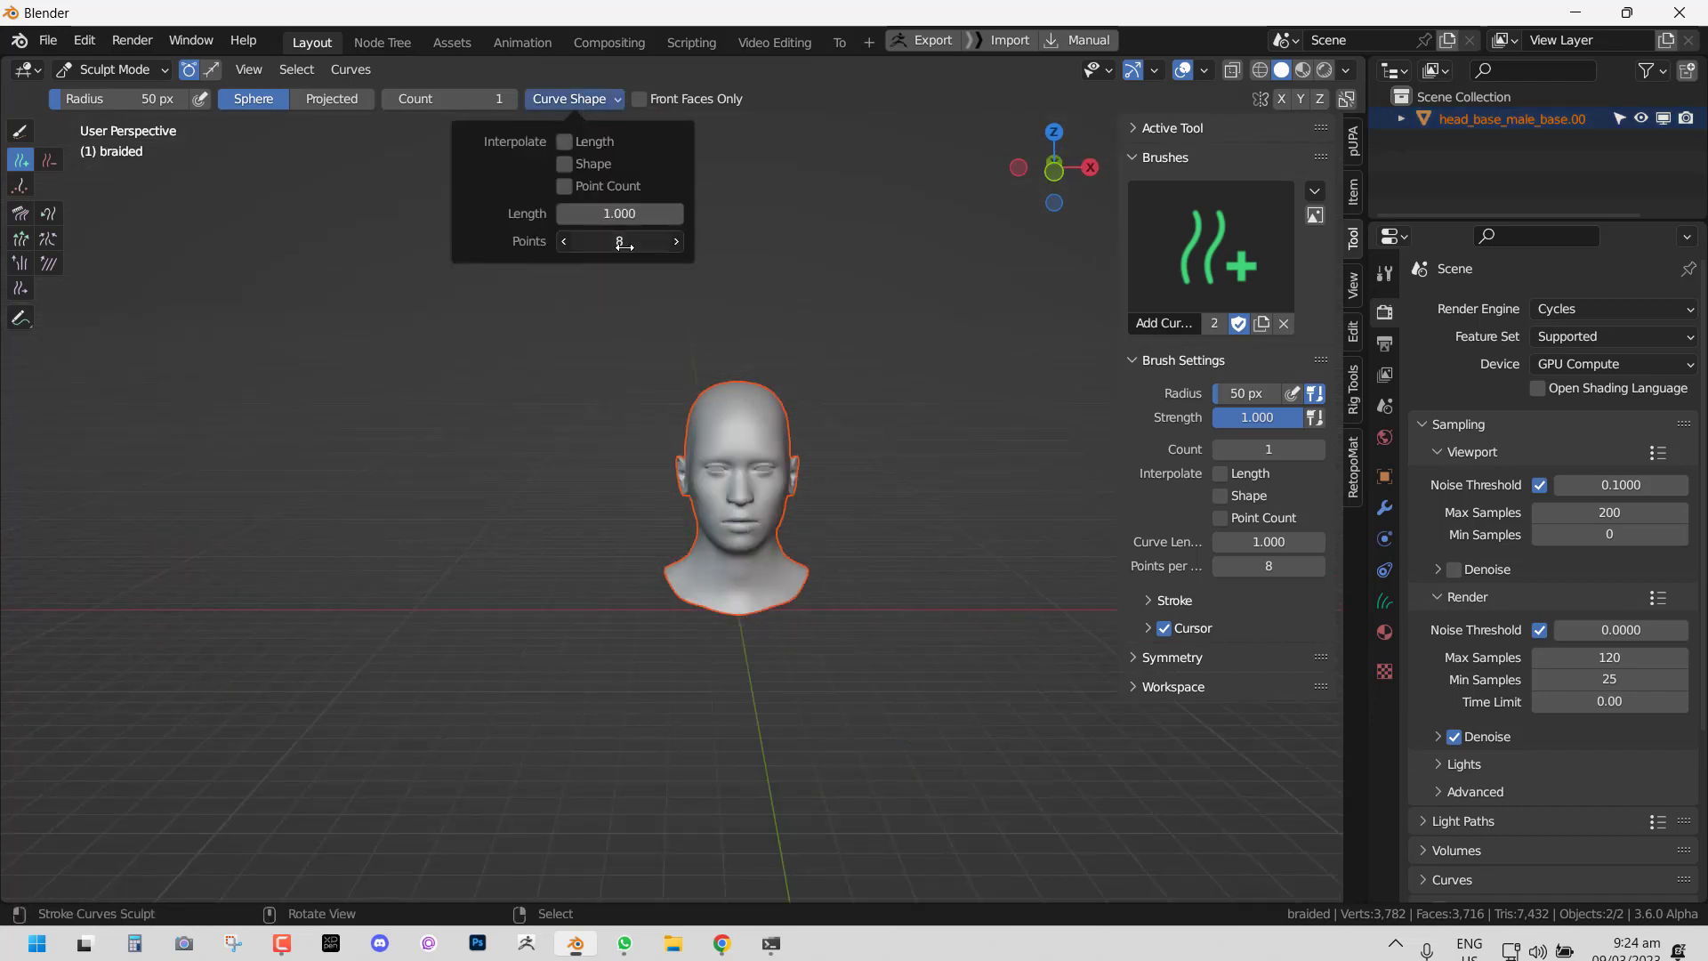
pyautogui.write('5')
pyautogui.press('Return')
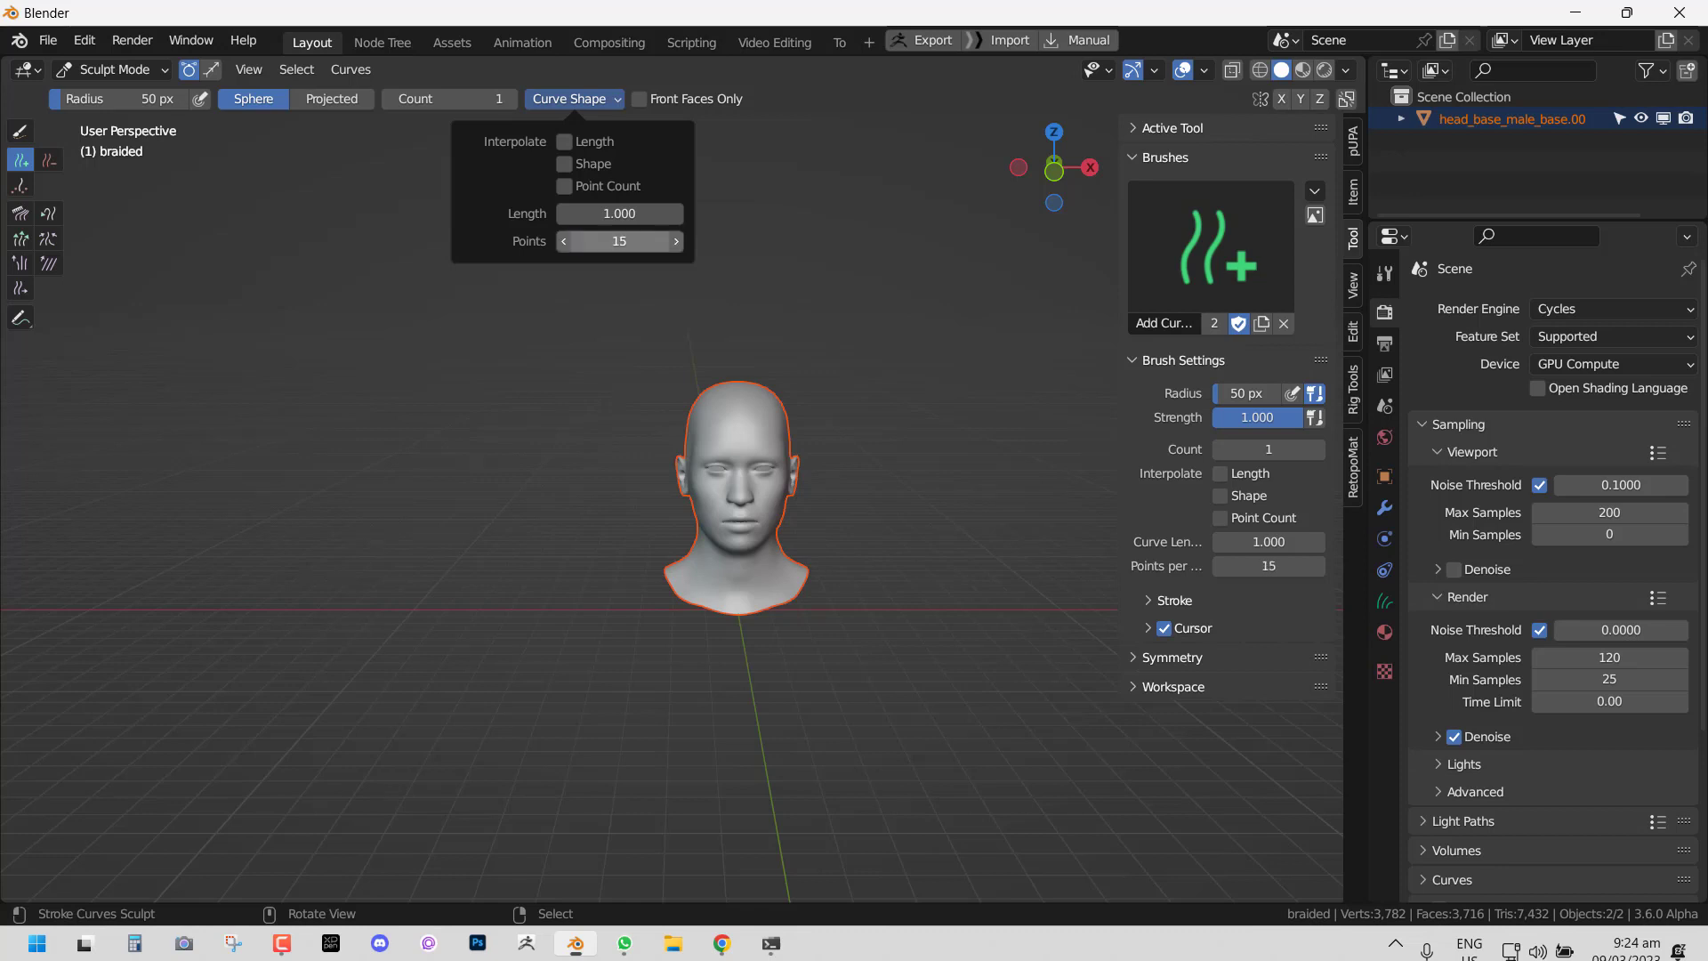
# Step: Add one hair curve on the upper side of the scalp and comb it downward past the ear with the Comb brush
pyautogui.moveTo(610, 364); pyautogui.dragTo(781, 364, button='middle')
pyautogui.click(790, 362)
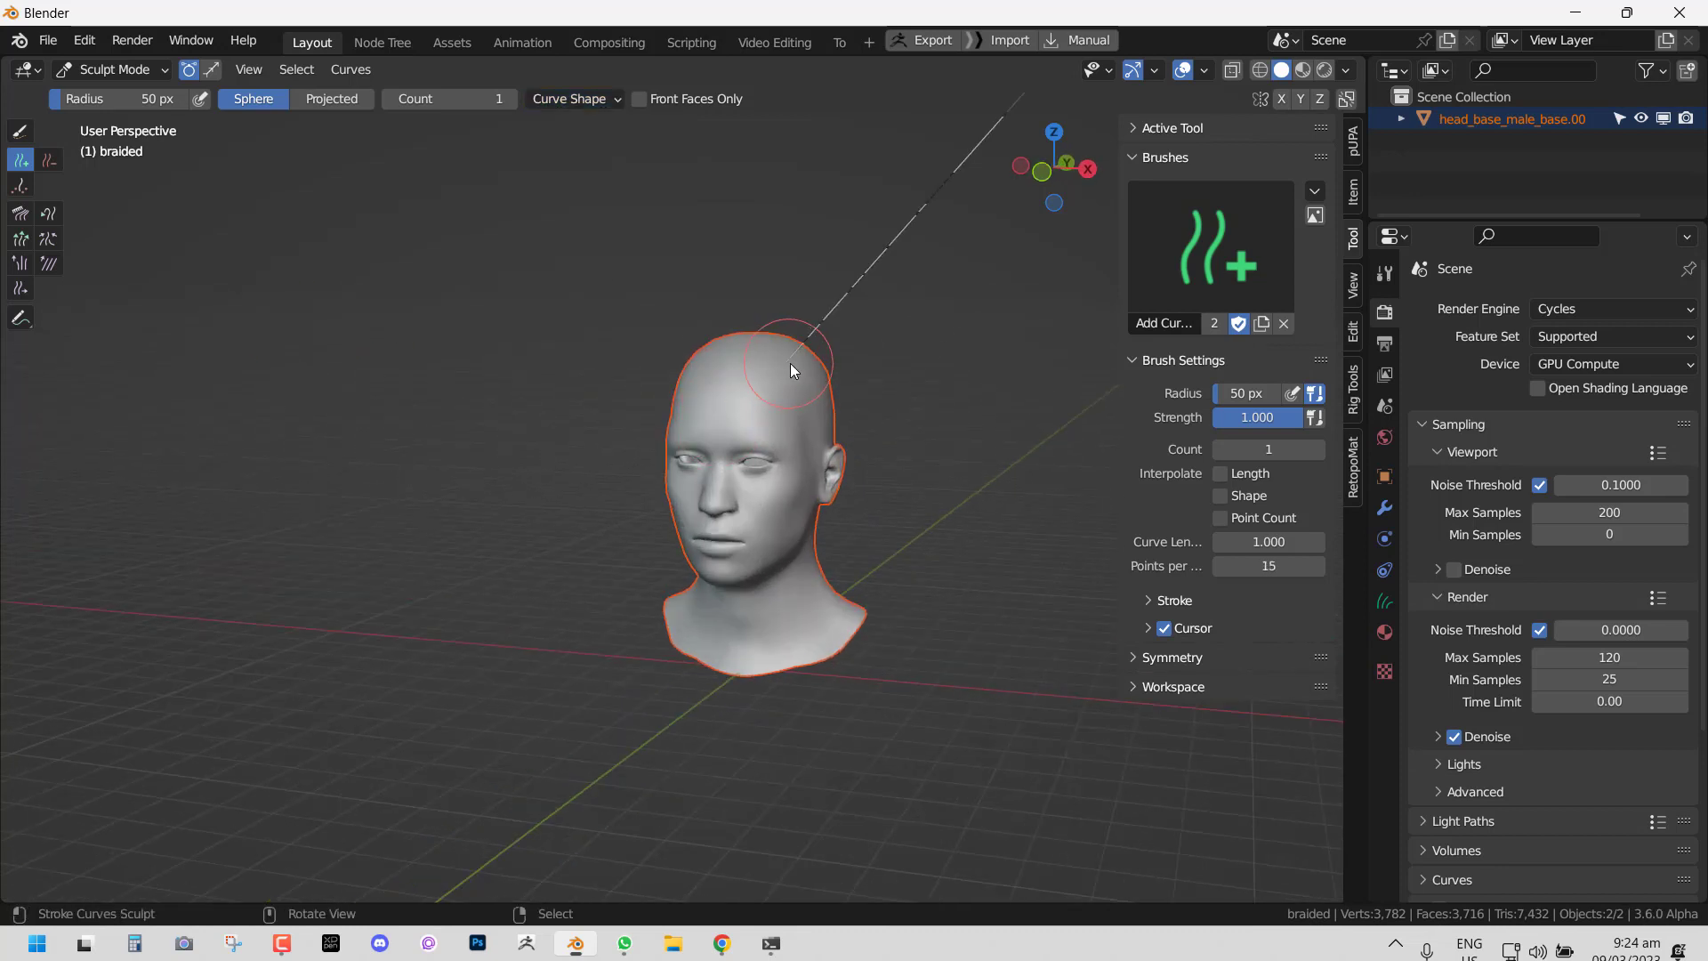
pyautogui.scroll(-2, 916, 339)
pyautogui.hotkey('shift', 'space')
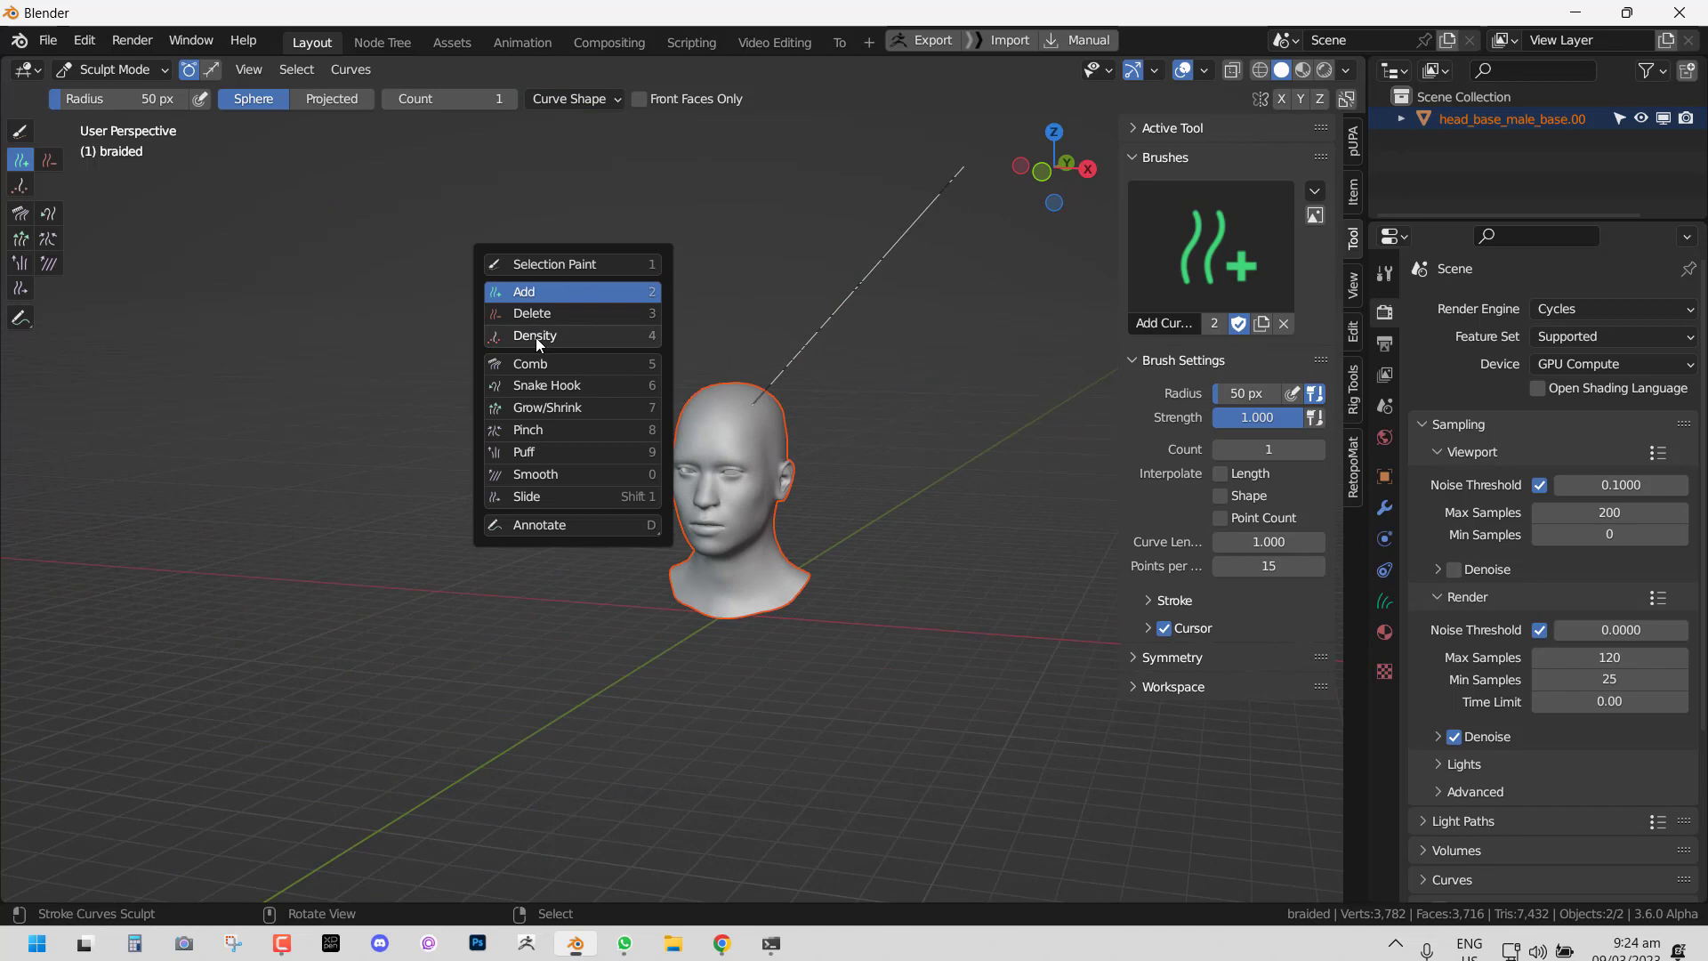
pyautogui.click(538, 363)
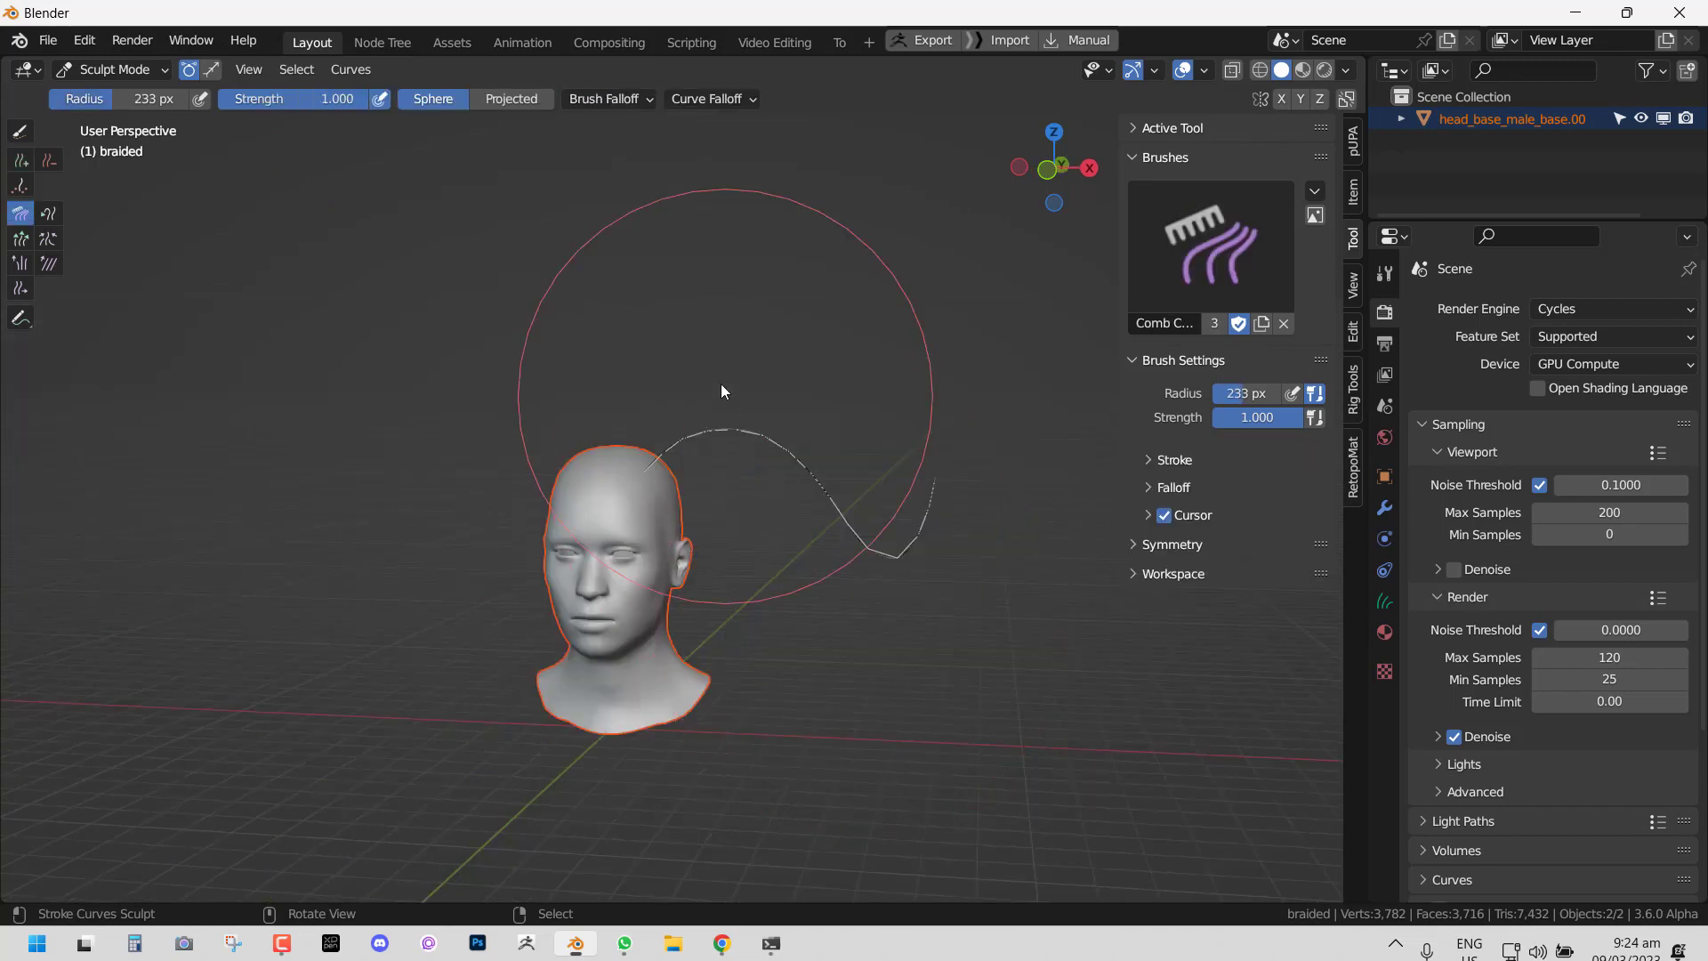
pyautogui.moveTo(720, 383); pyautogui.dragTo(841, 609)
pyautogui.moveTo(665, 425)
pyautogui.mouseDown()
pyautogui.moveTo(763, 678)
pyautogui.moveTo(739, 711)
pyautogui.moveTo(824, 723)
pyautogui.mouseUp()
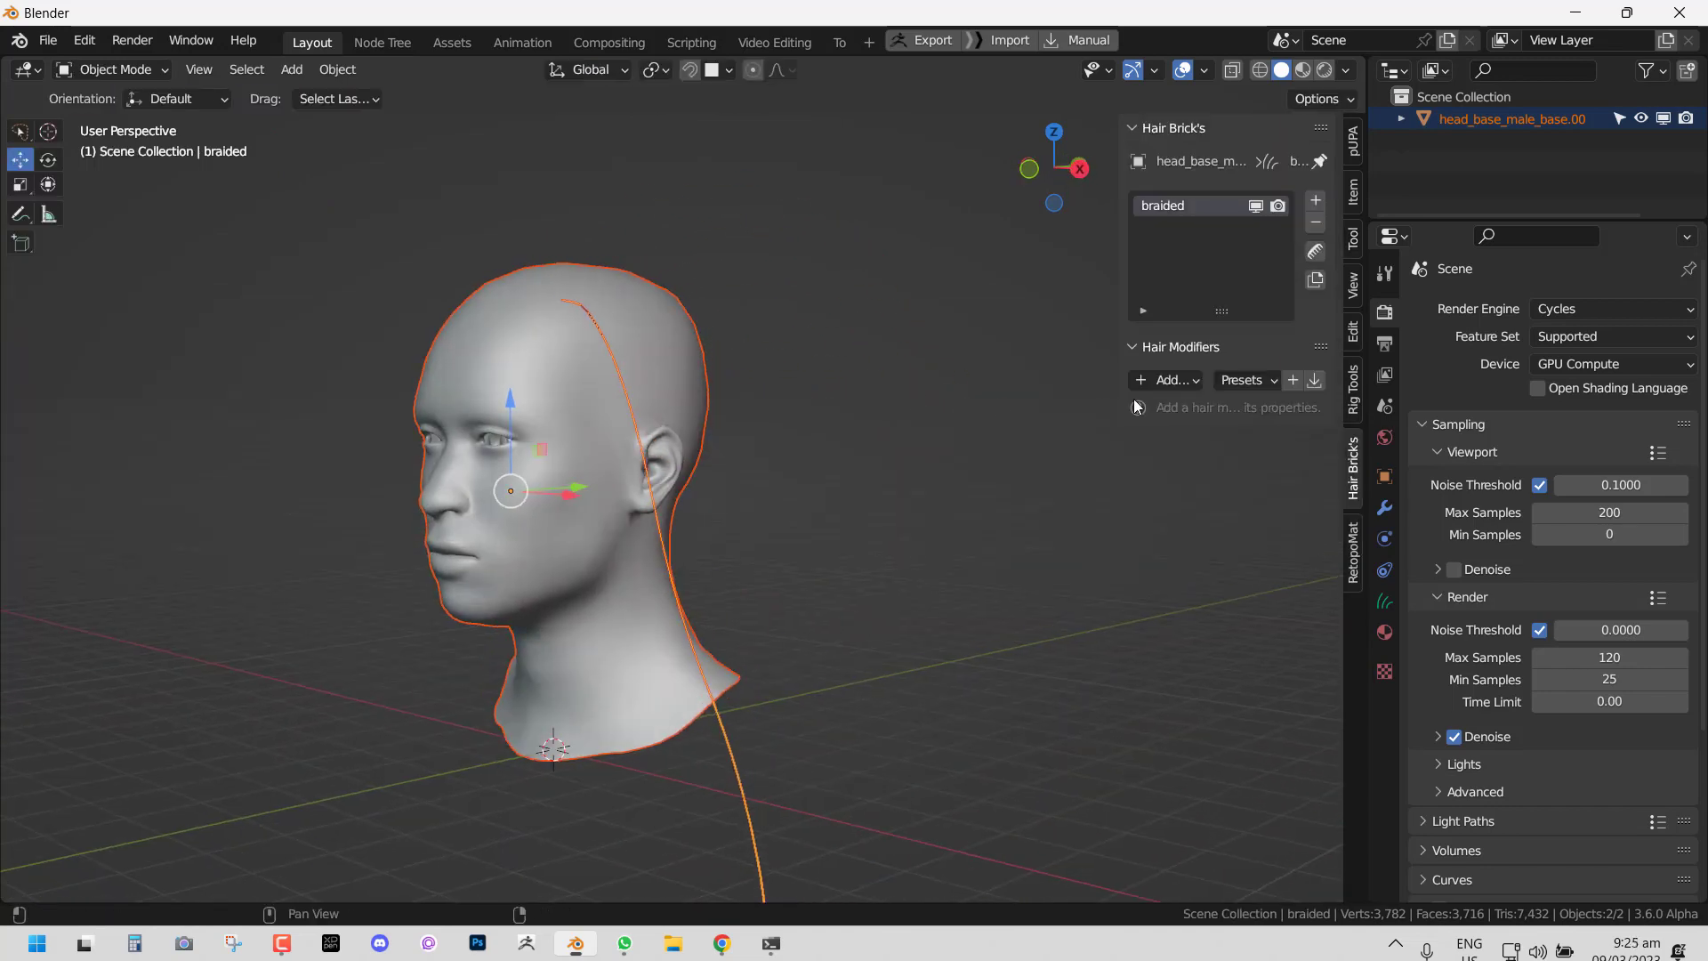
# Step: Add the Duplicate Hair Curves effect to the braided hair
pyautogui.moveTo(798, 440); pyautogui.dragTo(846, 435, button='middle')
pyautogui.click(1181, 383)
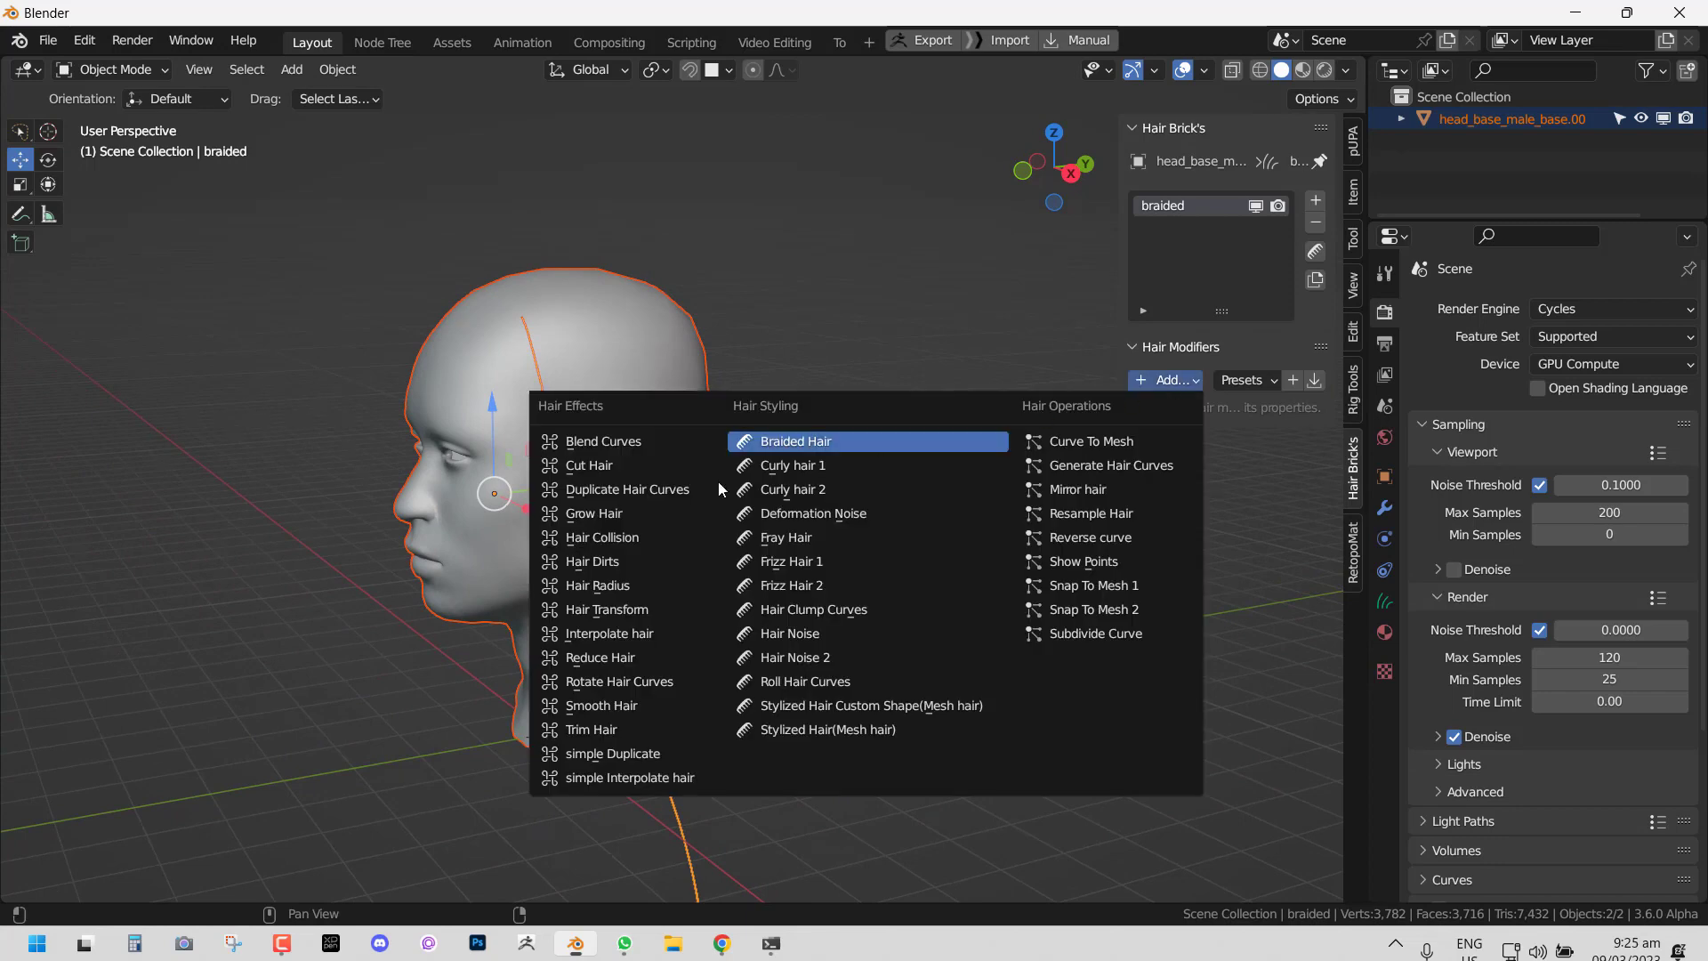
pyautogui.click(659, 490)
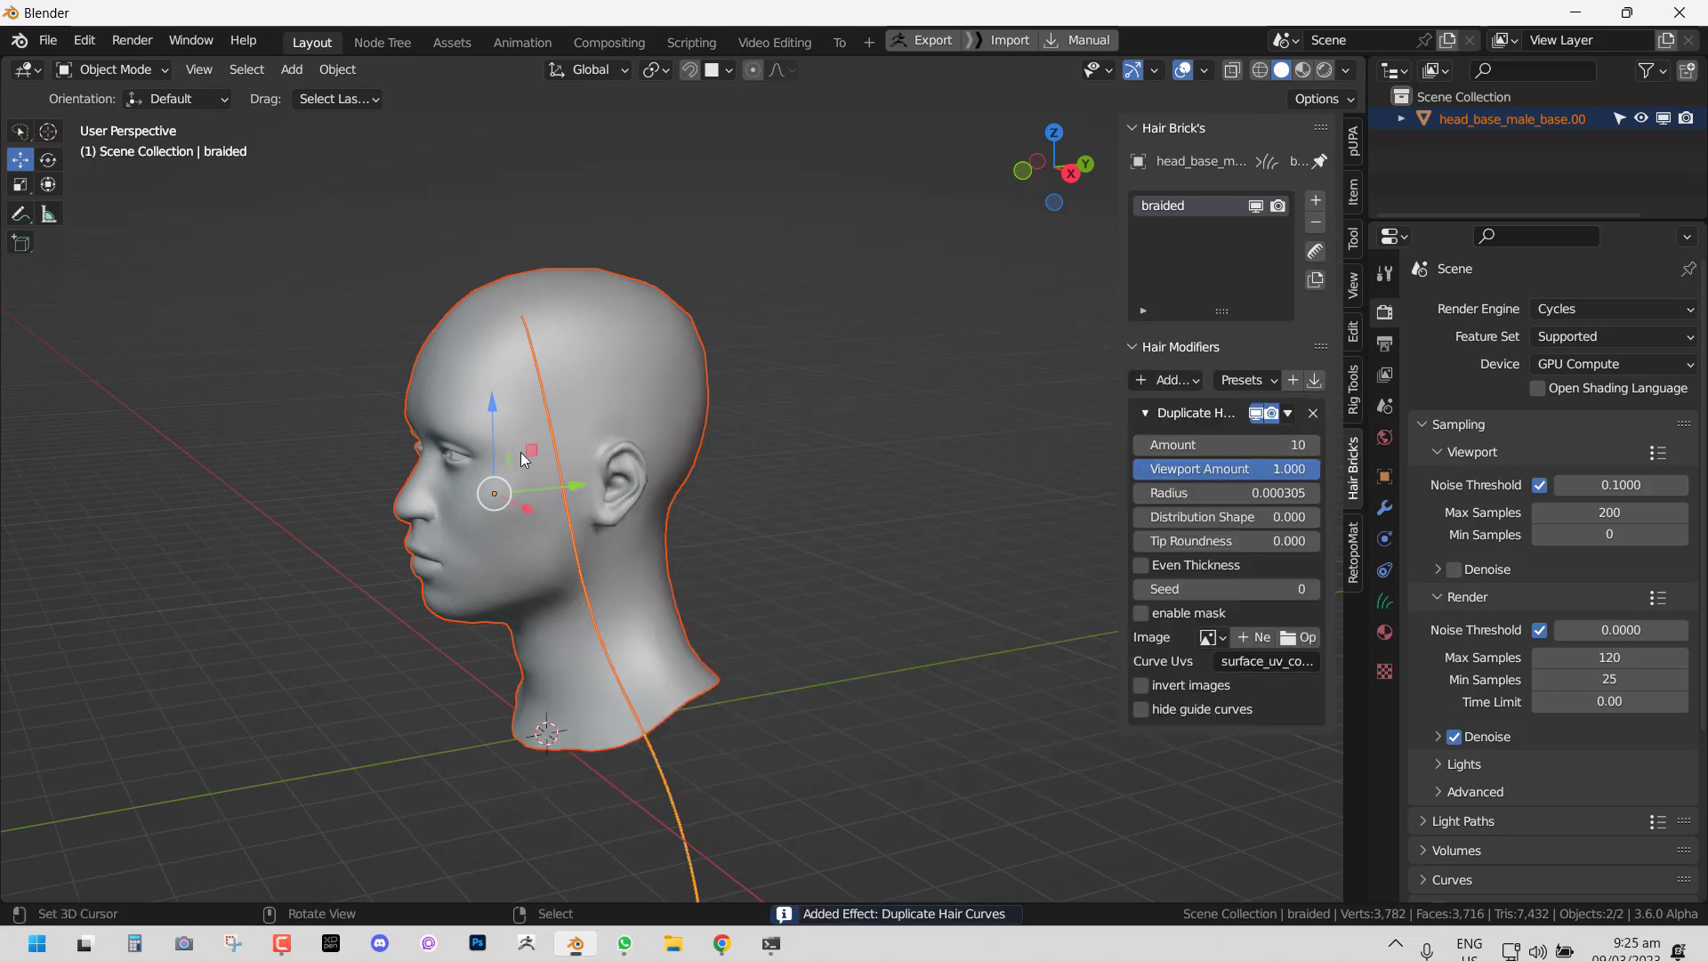
# Step: Set the duplicated hair's radius to 0.03 and its tip roundness to 1
pyautogui.moveTo(520, 452); pyautogui.dragTo(590, 456, button='middle')
pyautogui.scroll(1, 703, 472)
pyautogui.keyDown('shift'); pyautogui.moveTo(703, 472); pyautogui.dragTo(836, 449, button='middle'); pyautogui.keyUp('shift')
pyautogui.moveTo(1186, 492)
pyautogui.mouseDown()
pyautogui.moveTo(1321, 493)
pyautogui.moveTo(1295, 493)
pyautogui.mouseUp()
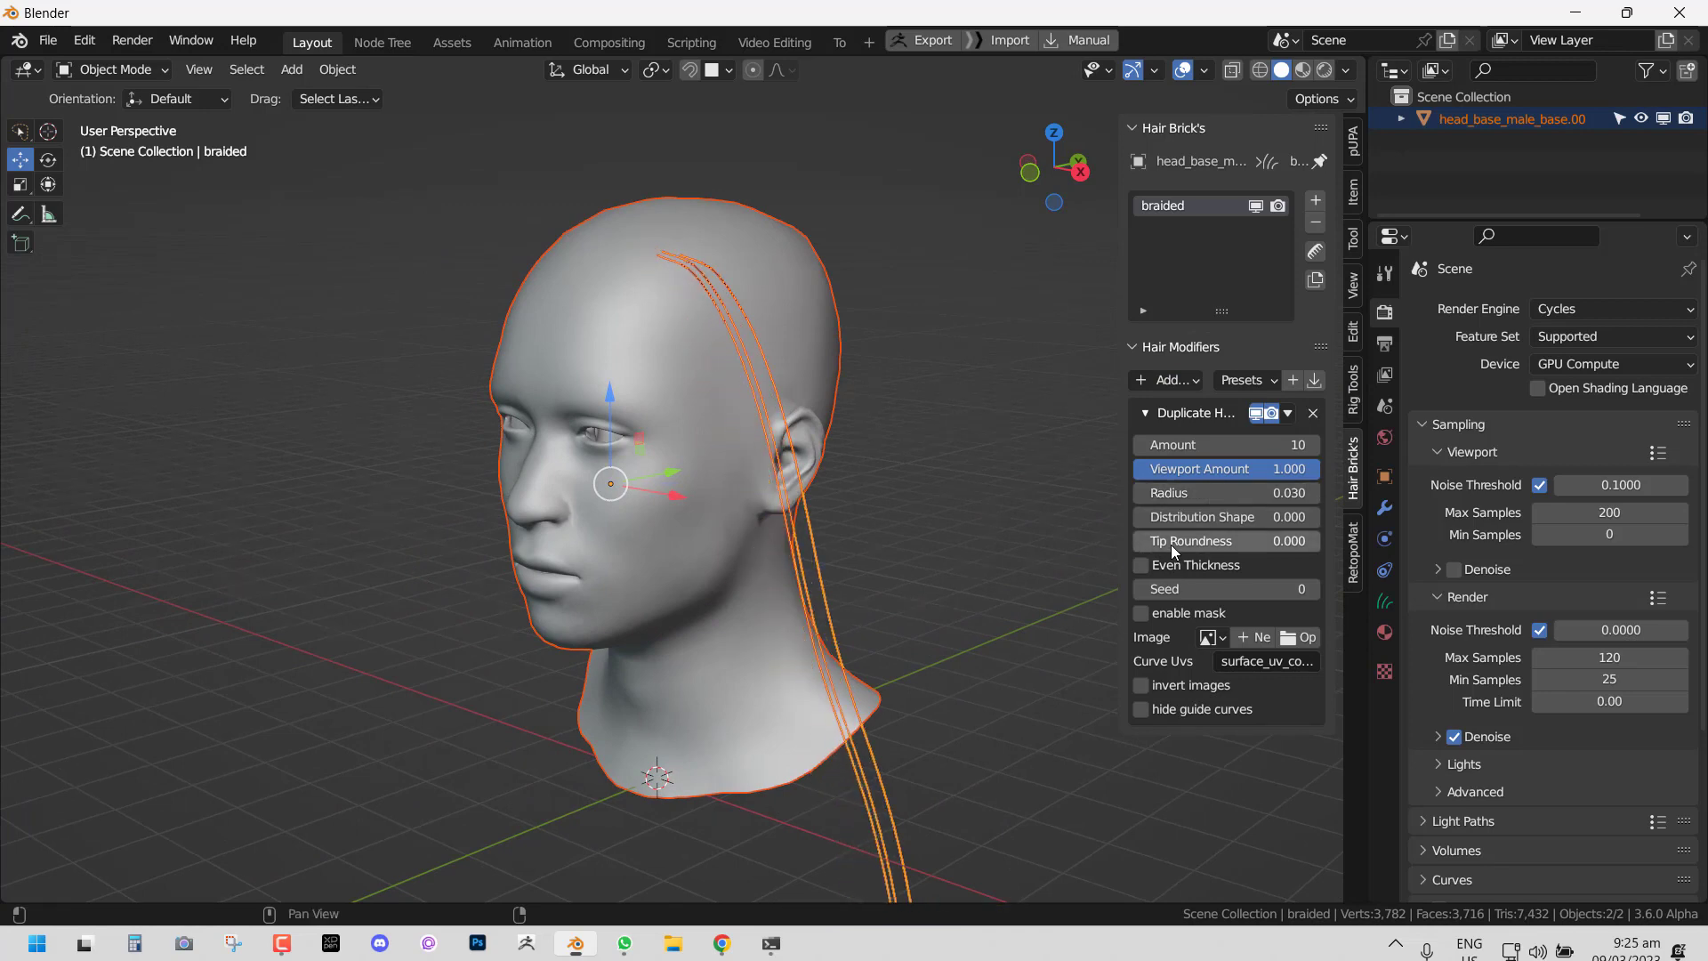
pyautogui.moveTo(1170, 541); pyautogui.dragTo(1319, 541)
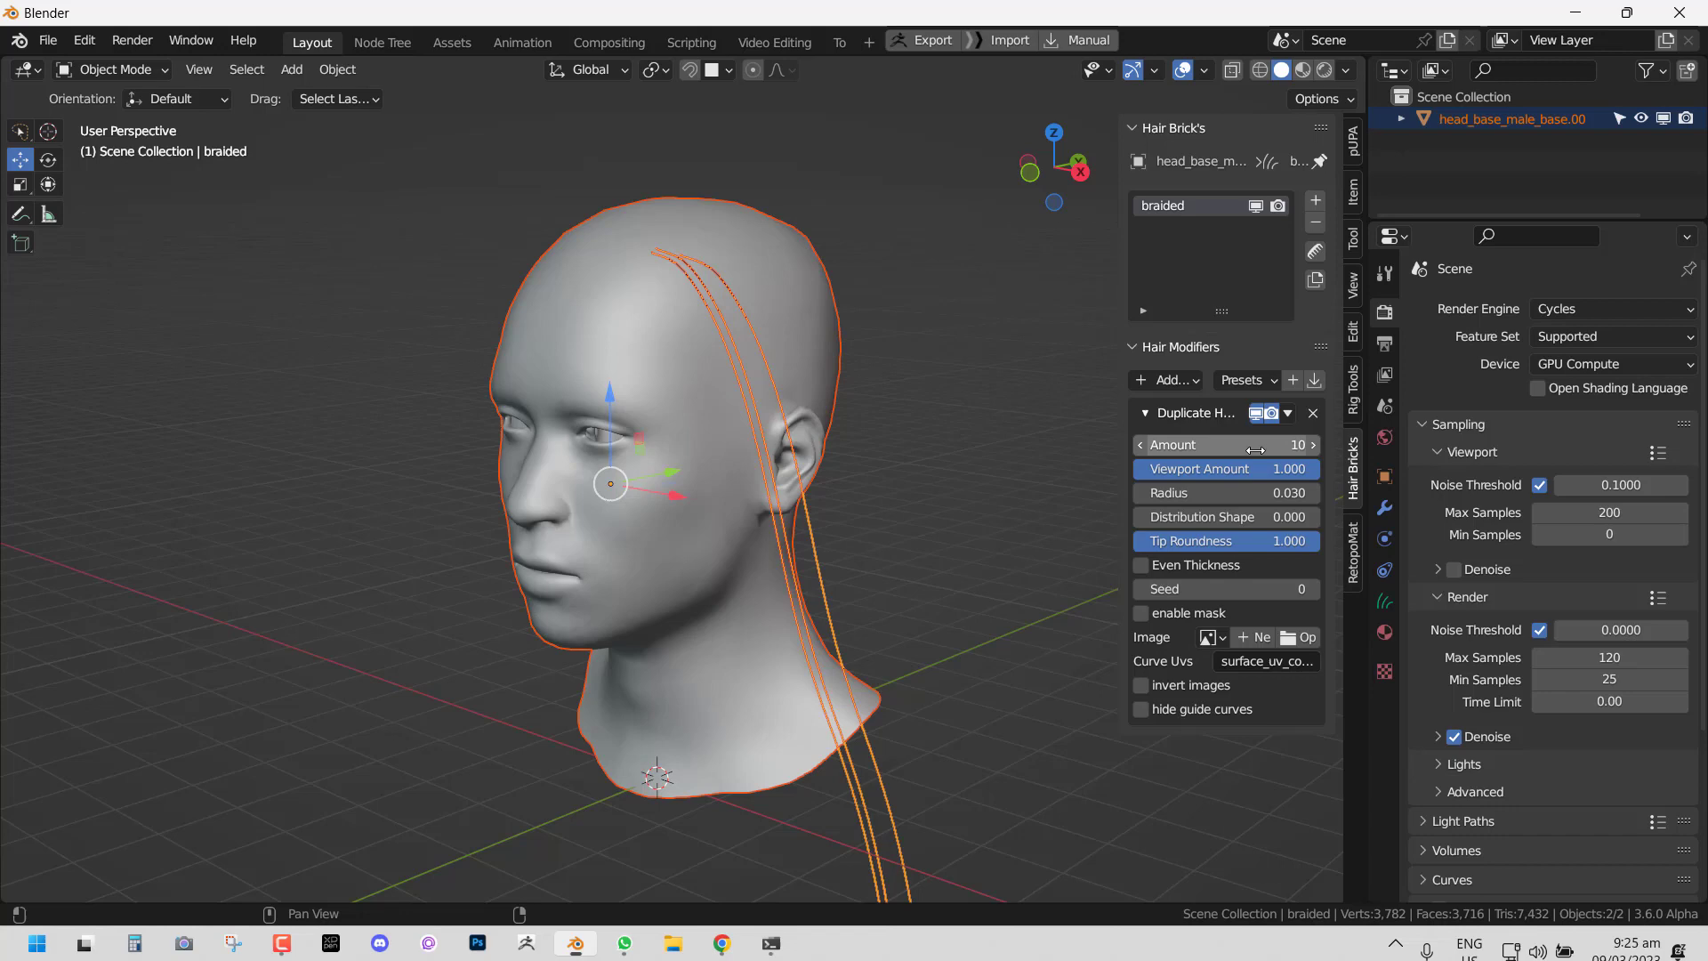
# Step: Set the duplicated hair's amount to 300 and its radius to 0.008
pyautogui.moveTo(1281, 445); pyautogui.dragTo(1352, 445)
pyautogui.moveTo(1245, 493)
pyautogui.mouseDown()
pyautogui.moveTo(1201, 493)
pyautogui.moveTo(1272, 493)
pyautogui.moveTo(1232, 493)
pyautogui.mouseUp()
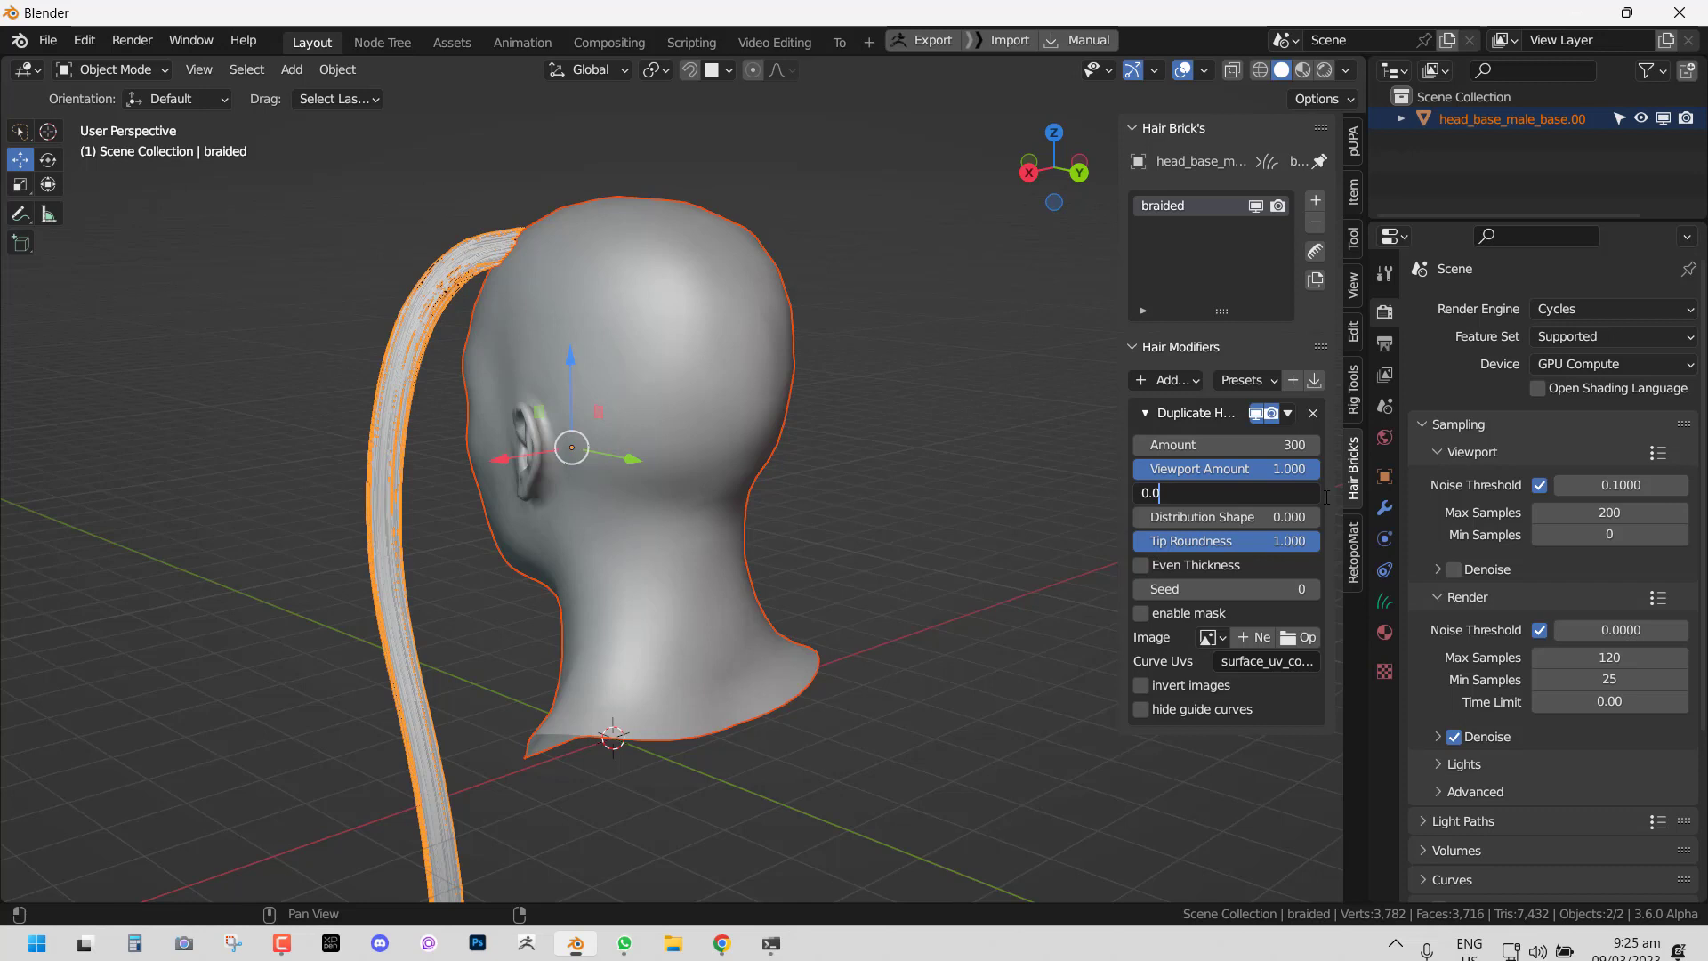
pyautogui.write('8')
pyautogui.press('Return')
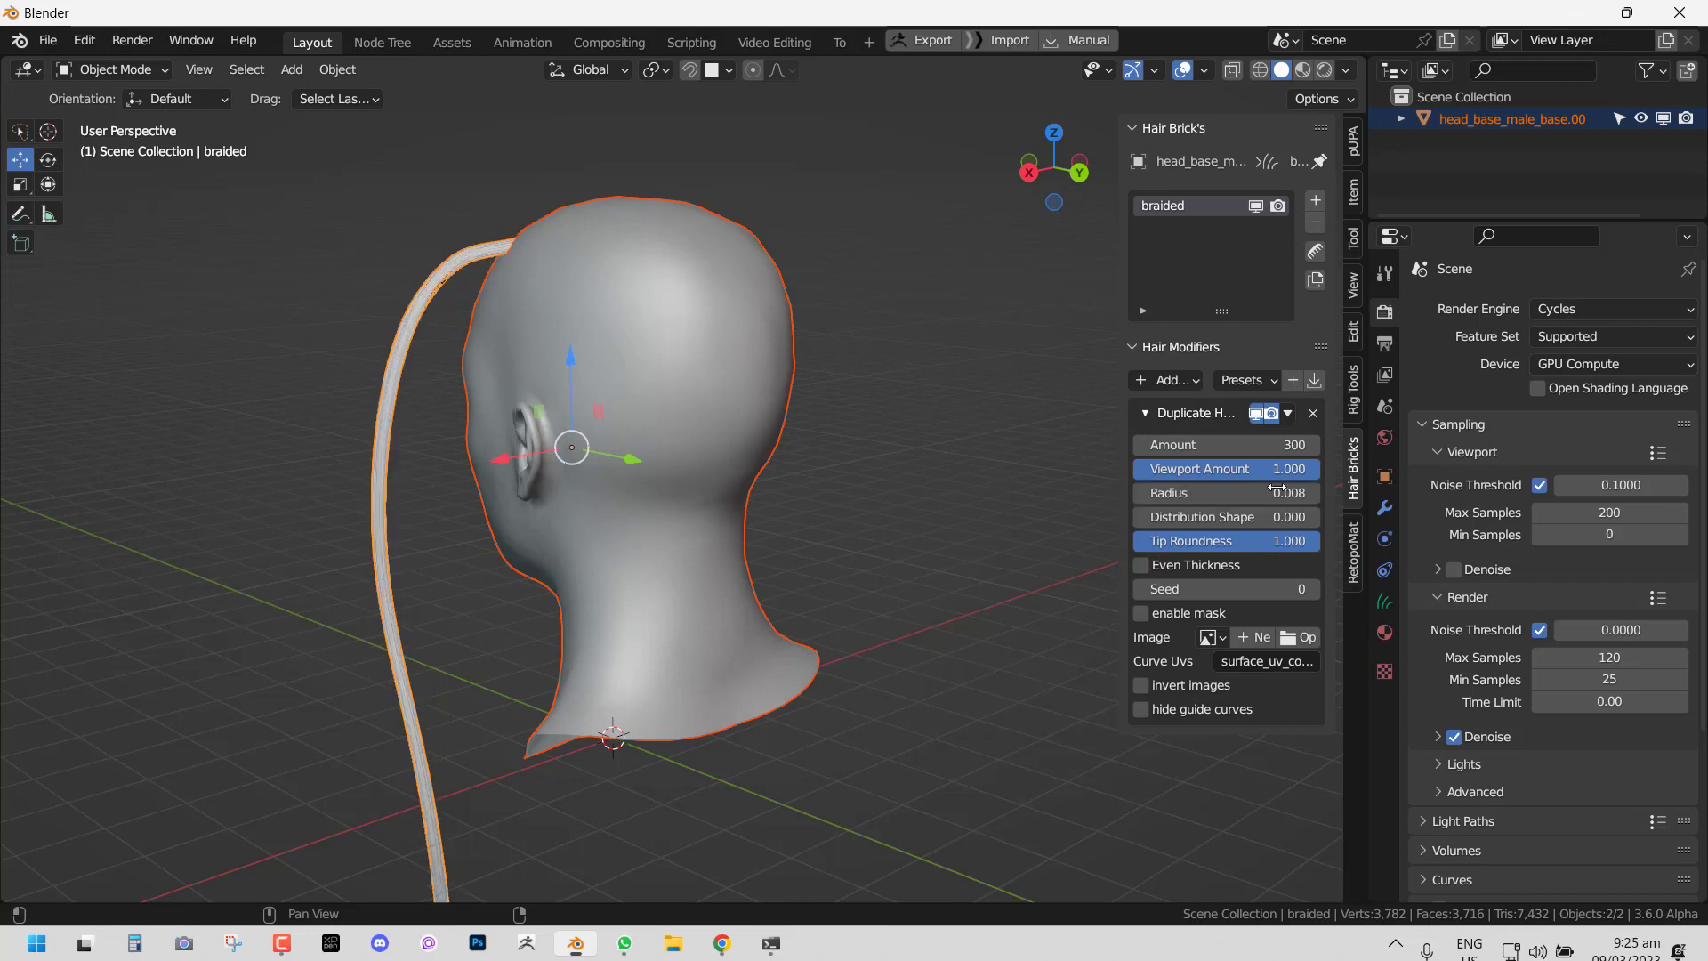
# Step: Set the duplicated hair's radius to 0.01
pyautogui.click(1249, 492)
pyautogui.press('BackSpace')
pyautogui.write('1')
pyautogui.press('Return')
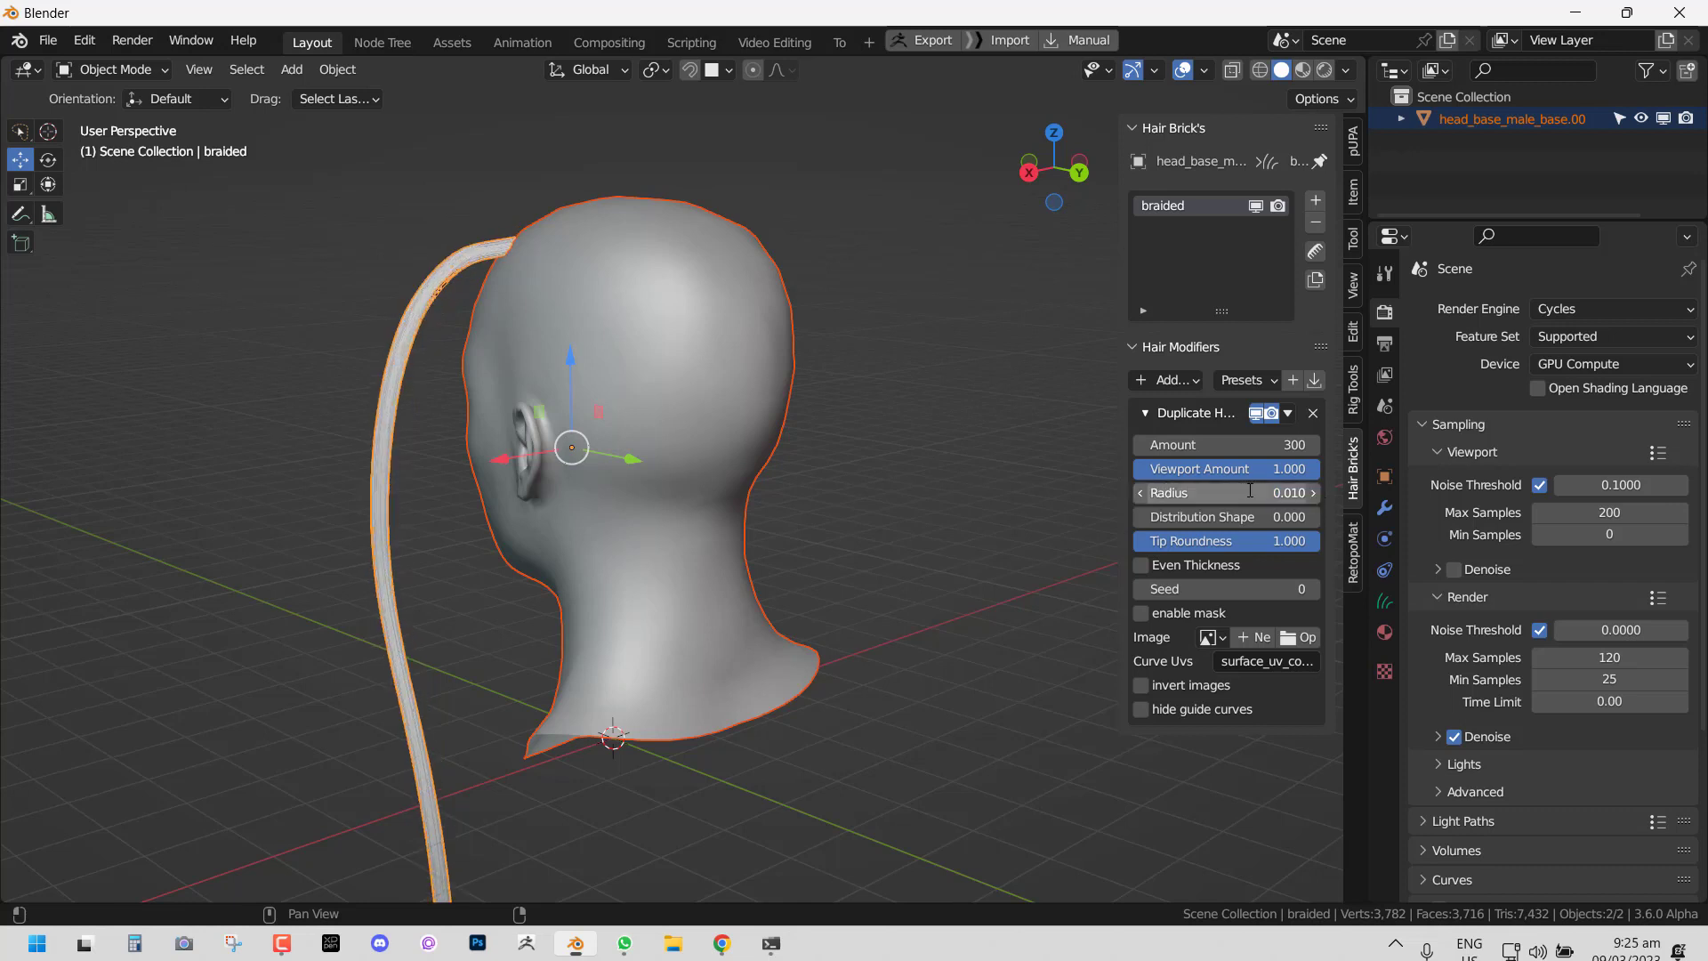
# Step: Collapse the Duplicate Hair Curves settings and add the Braided Hair styling modifier to the strand
pyautogui.moveTo(569, 444); pyautogui.dragTo(1112, 449, button='middle')
pyautogui.click(1167, 411)
pyautogui.click(1170, 381)
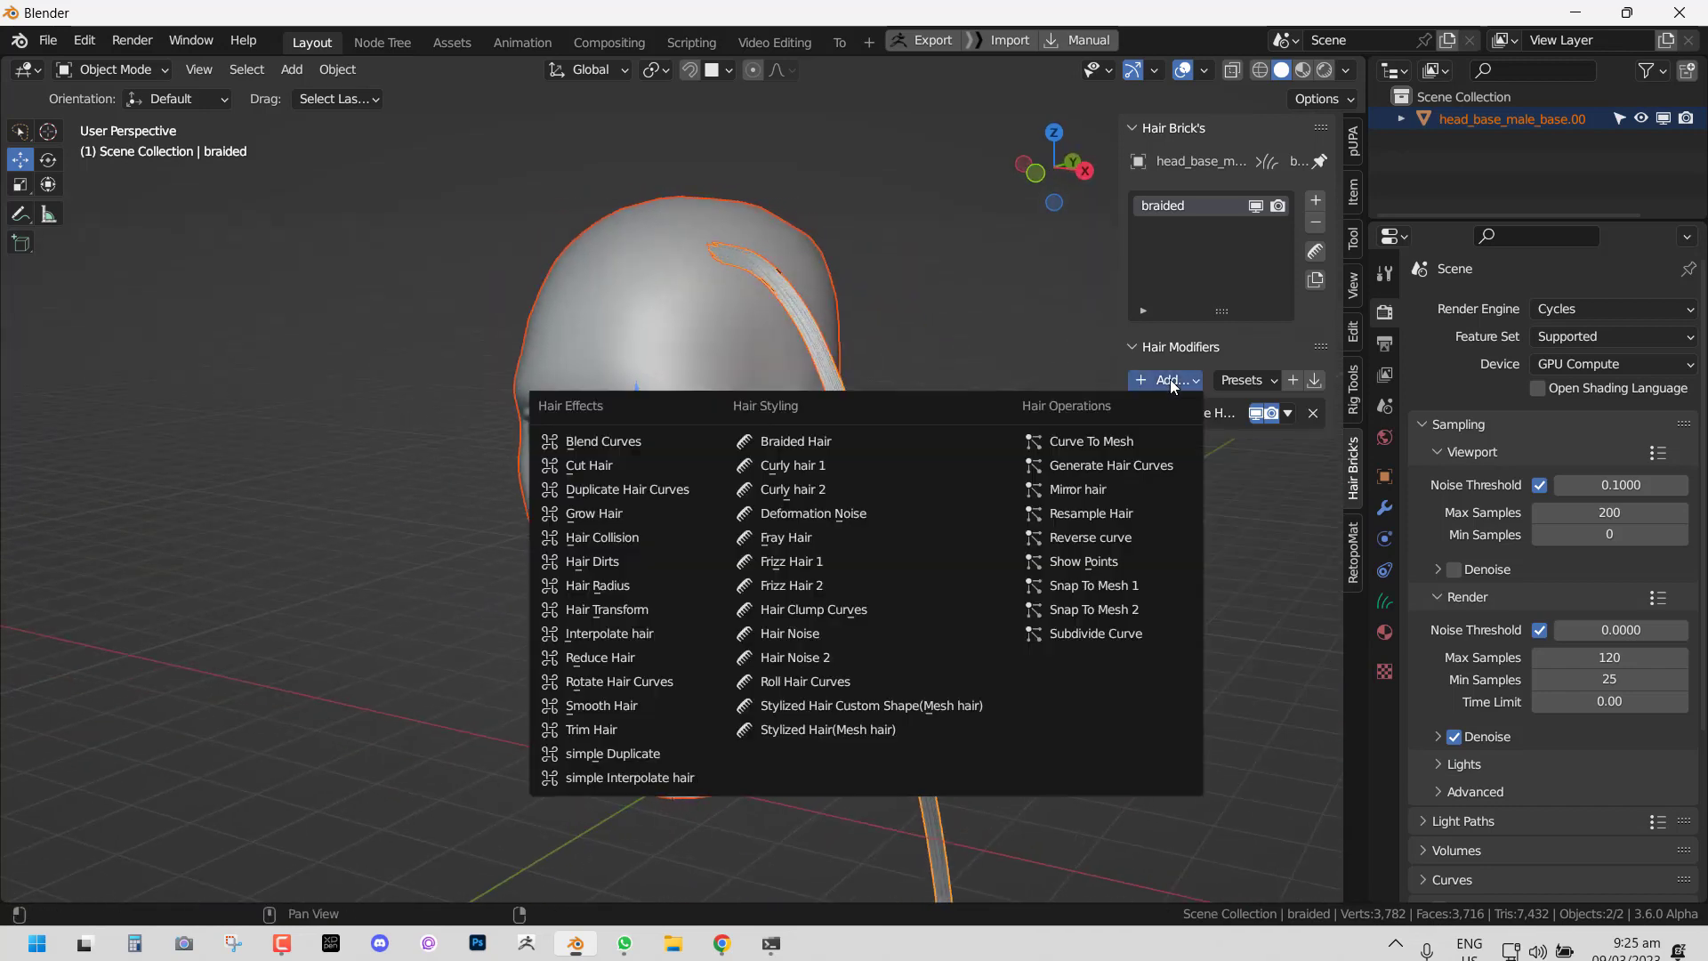
pyautogui.click(914, 441)
pyautogui.moveTo(914, 441); pyautogui.dragTo(850, 451, button='middle')
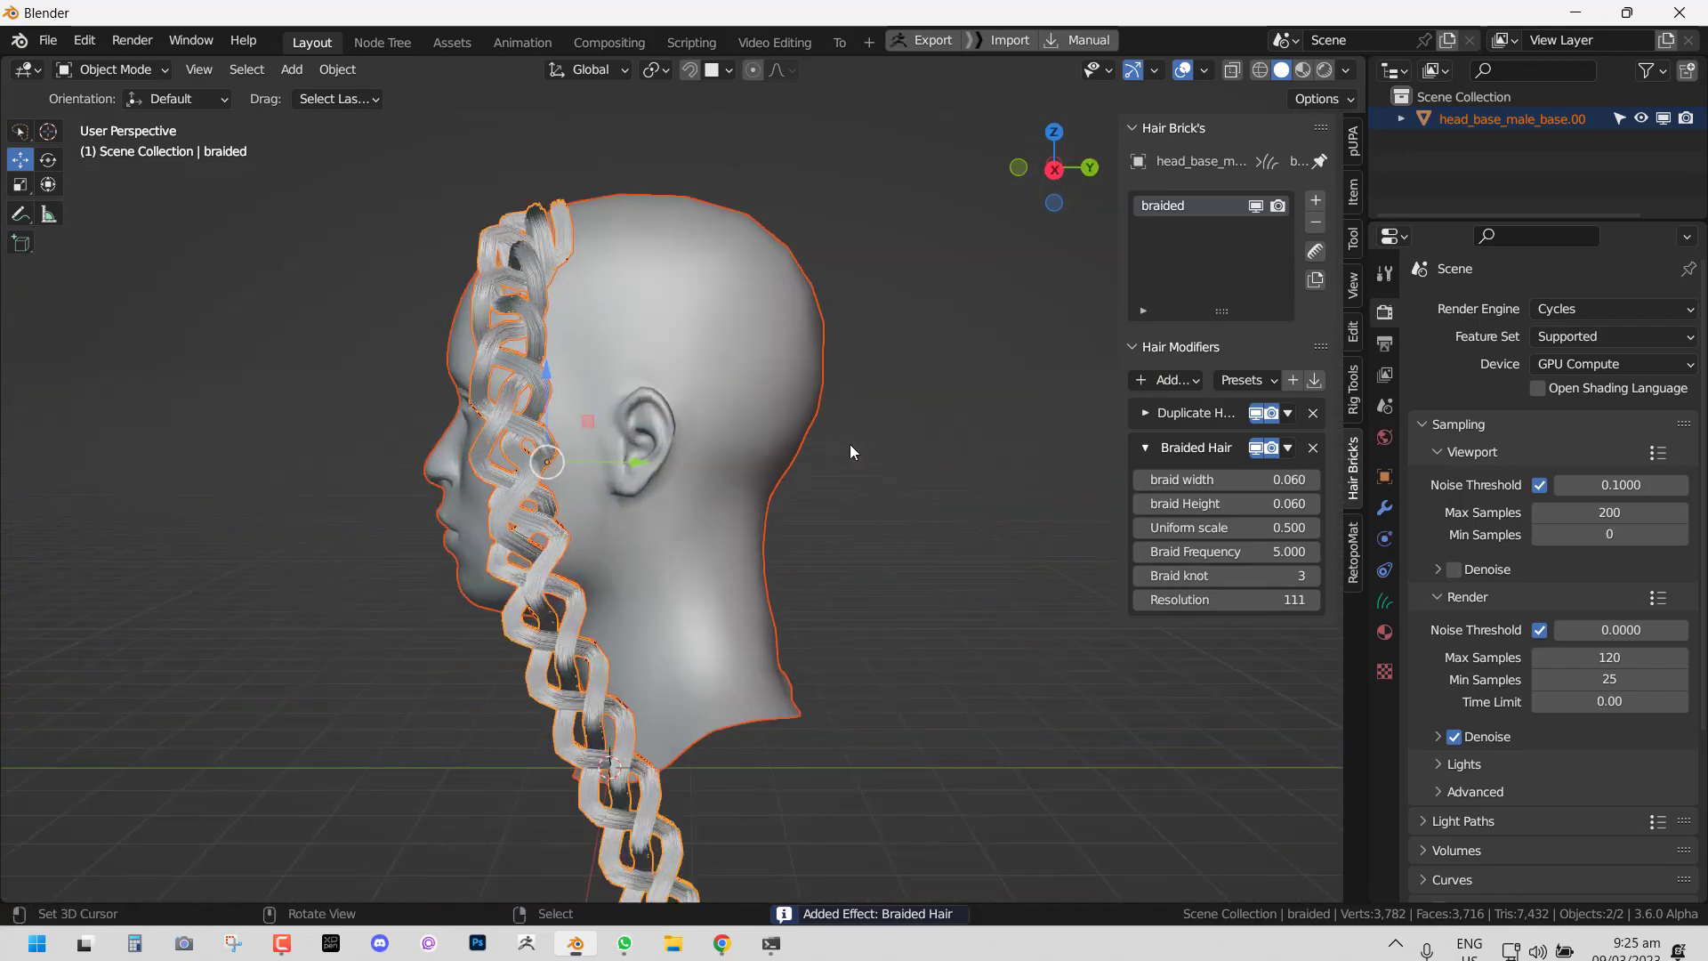
# Step: Turn off the viewport display of the Duplicate Hair Curves modifier
pyautogui.click(1255, 415)
pyautogui.moveTo(610, 526); pyautogui.dragTo(684, 510, button='middle')
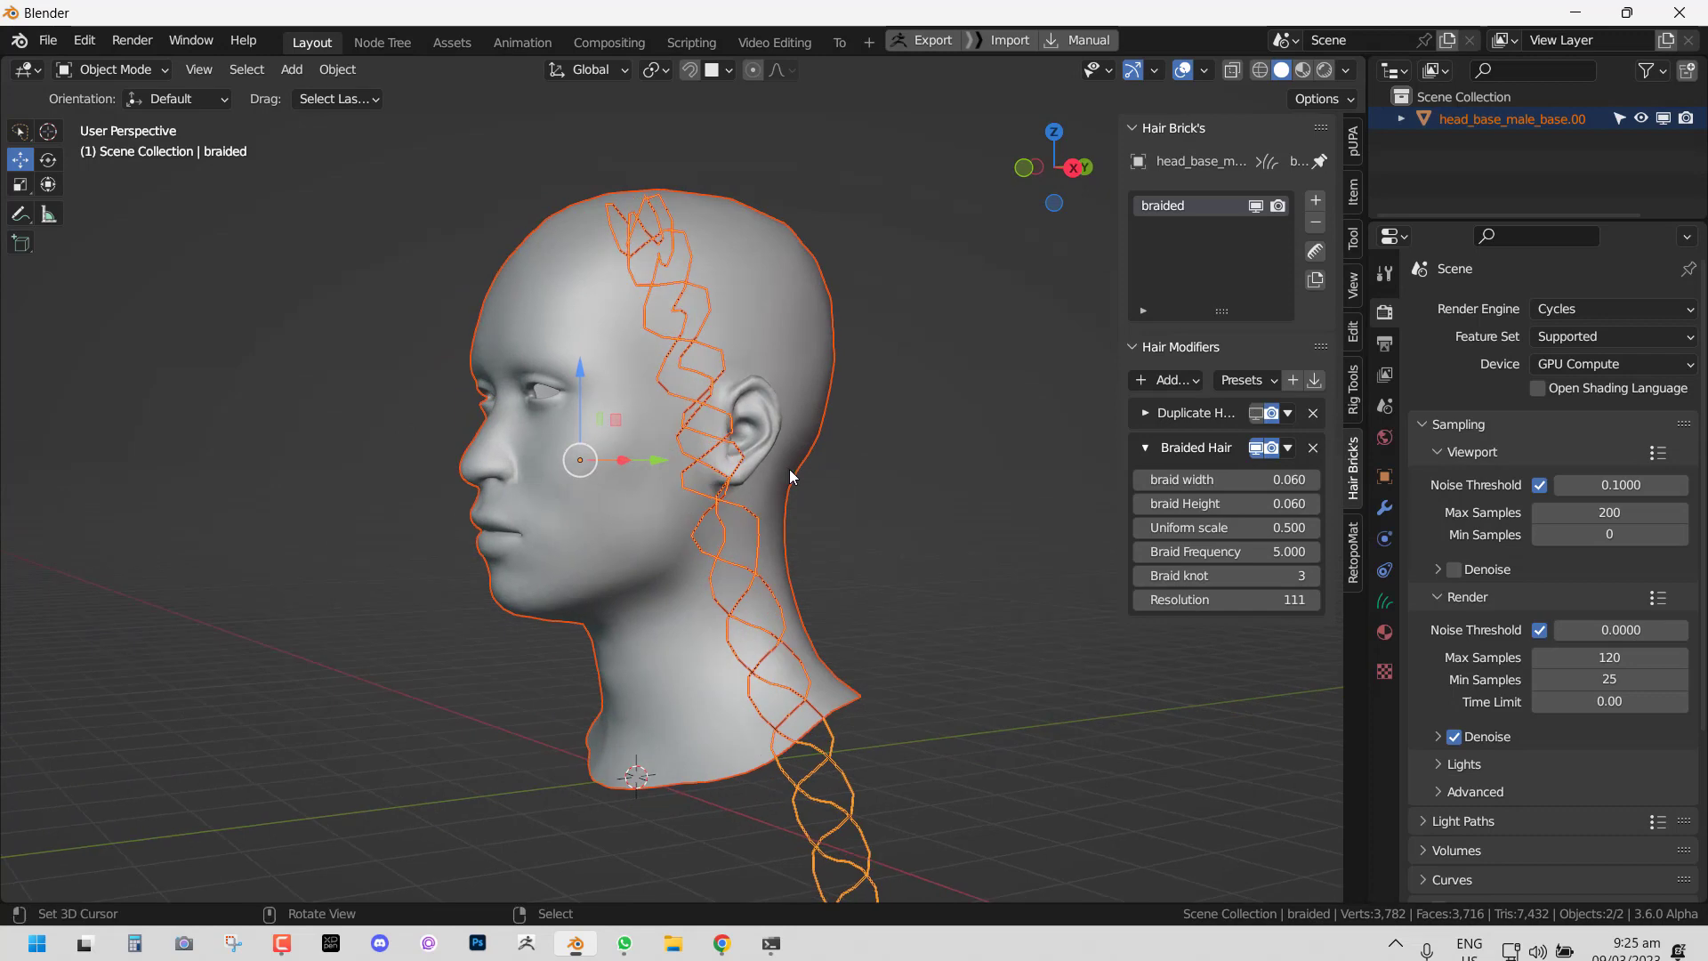
# Step: Turn the viewport display of the Duplicate Hair Curves modifier back on
pyautogui.moveTo(791, 476); pyautogui.dragTo(748, 486, button='middle')
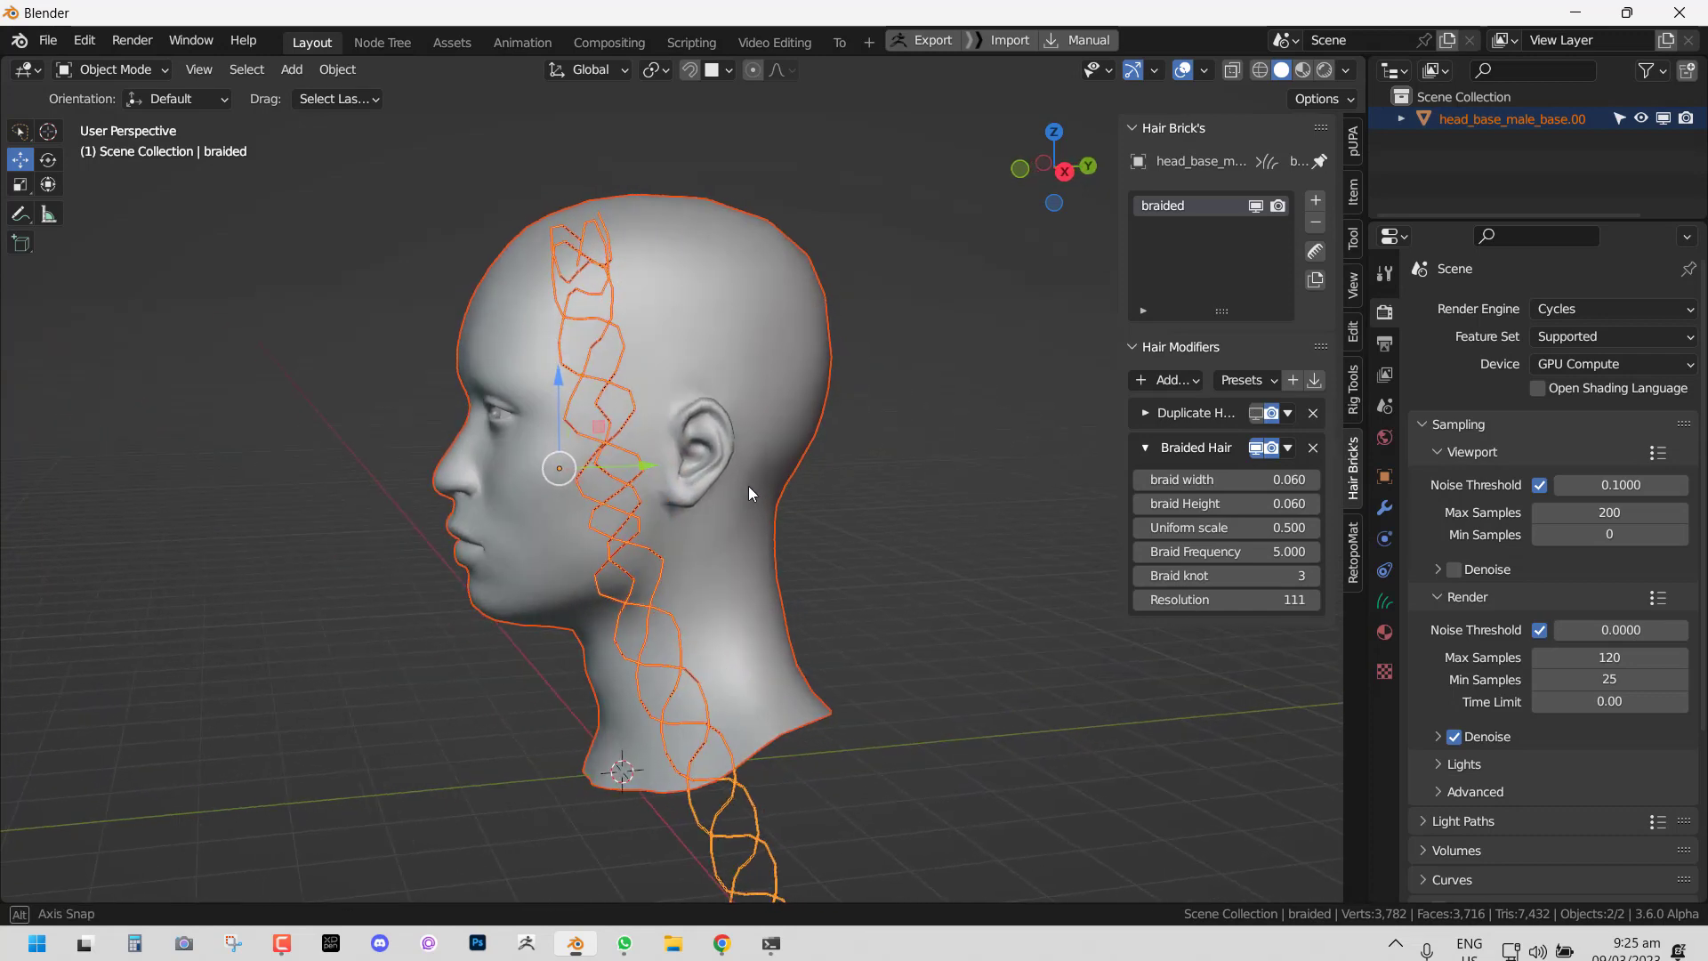
pyautogui.click(1257, 415)
pyautogui.moveTo(730, 573); pyautogui.dragTo(705, 583, button='middle')
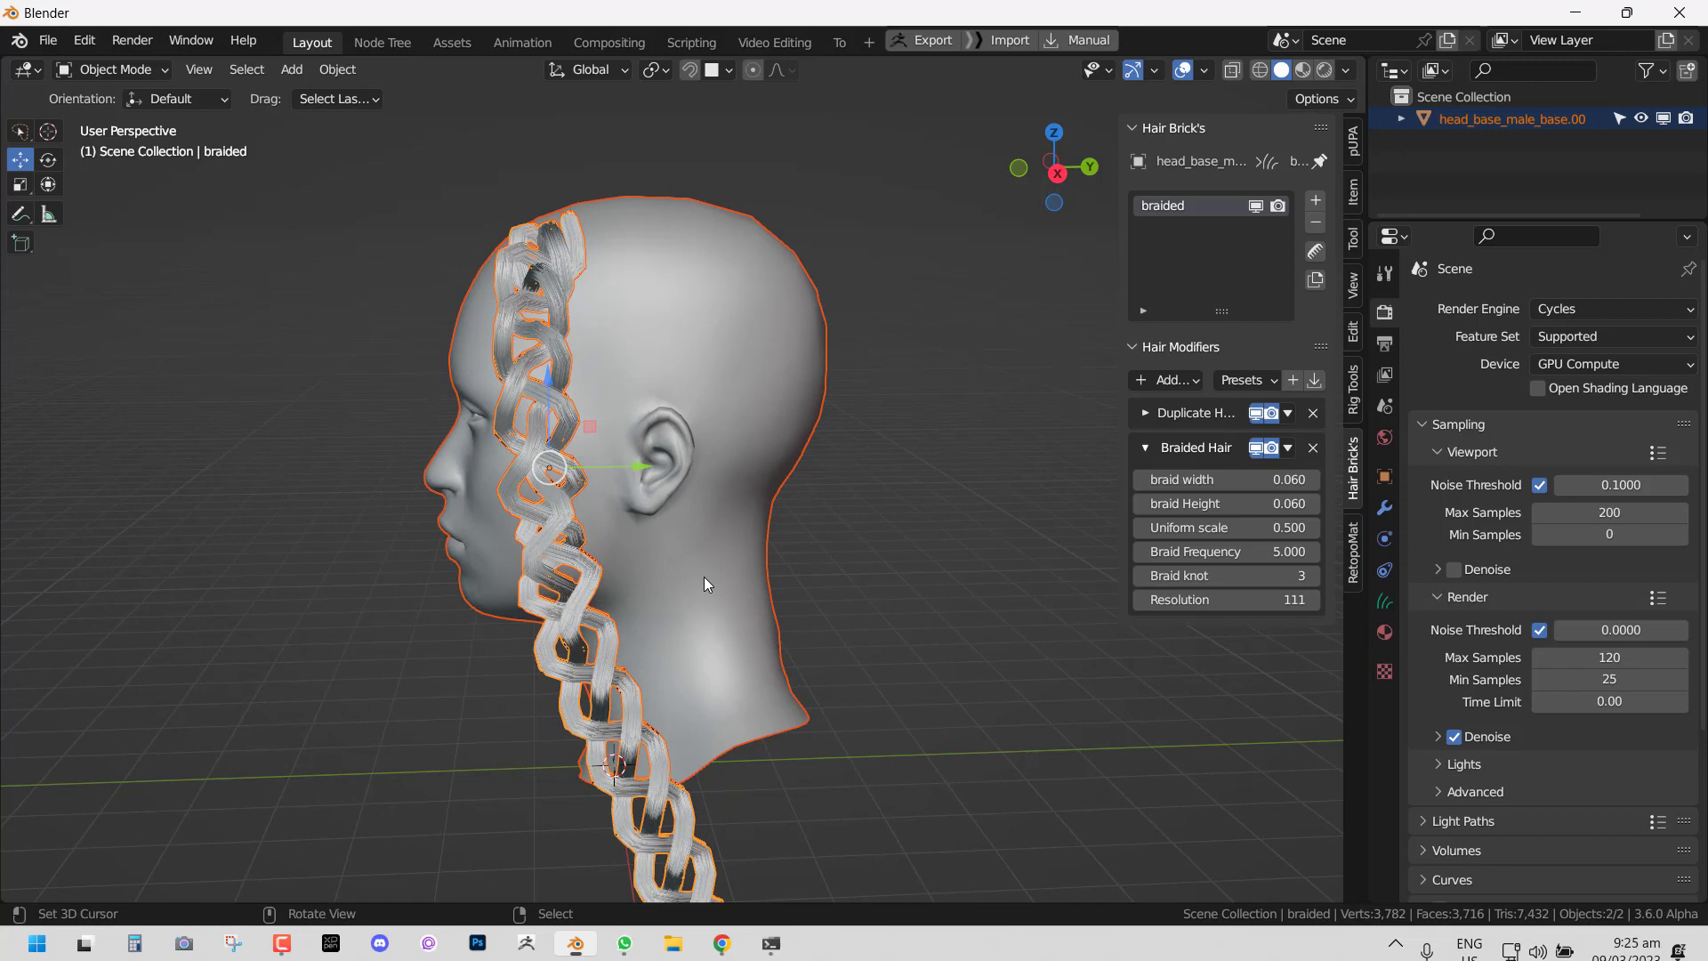
# Step: Try moving the Duplicate Hair Curves modifier below the Braided Hair modifier
pyautogui.click(1287, 413)
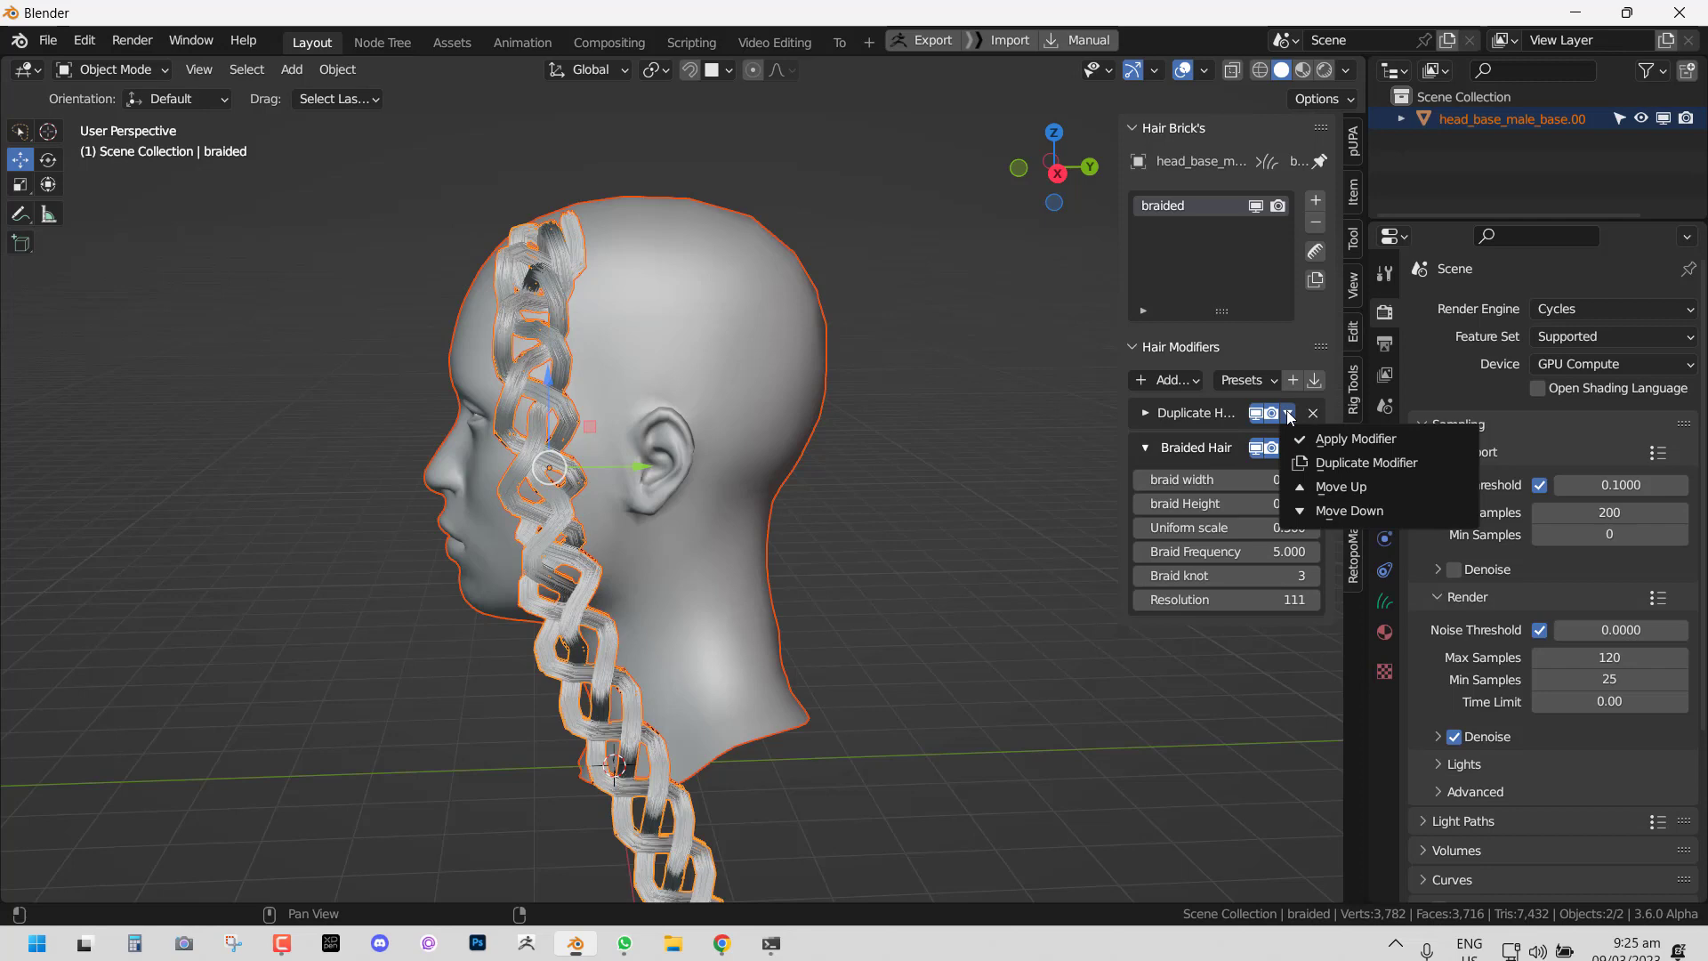
pyautogui.click(1346, 510)
pyautogui.moveTo(818, 583)
pyautogui.mouseDown(button='middle')
pyautogui.moveTo(957, 575)
pyautogui.moveTo(827, 561)
pyautogui.mouseUp(button='middle')
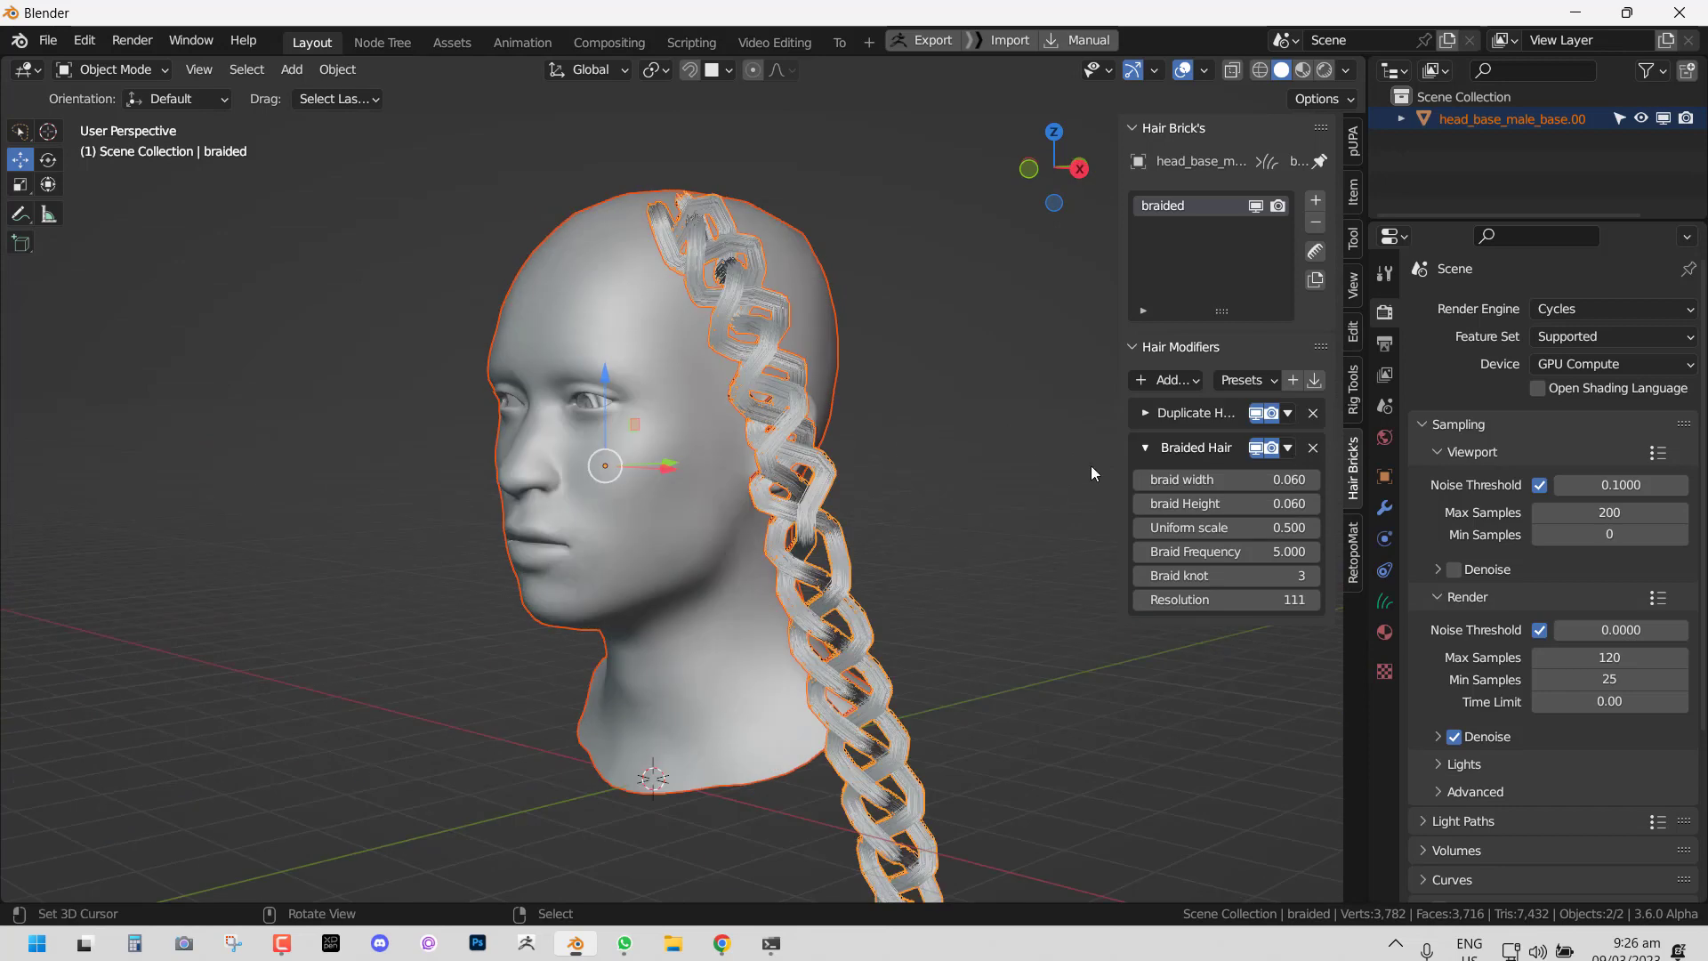
pyautogui.moveTo(925, 471); pyautogui.dragTo(796, 480, button='middle')
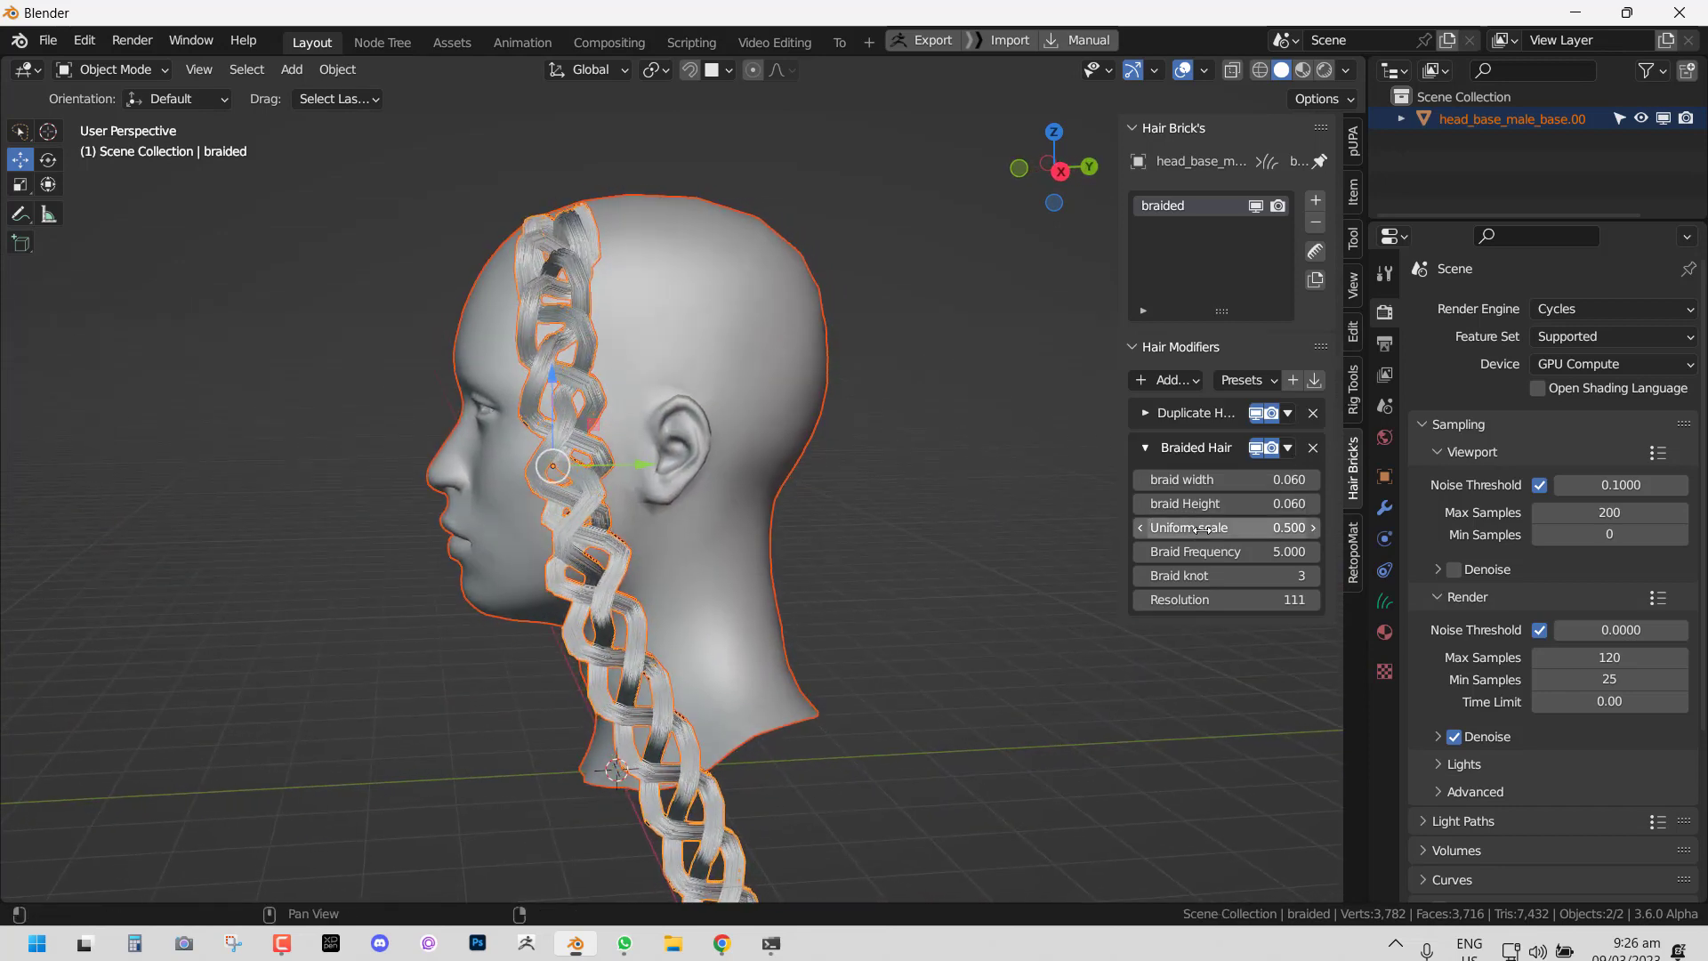
# Step: Try a radius of 0.02 for the duplicated hair in the Duplicate Hair Curves settings, and set it to 0.008
pyautogui.moveTo(1226, 528); pyautogui.dragTo(1202, 484)
pyautogui.click(1149, 413)
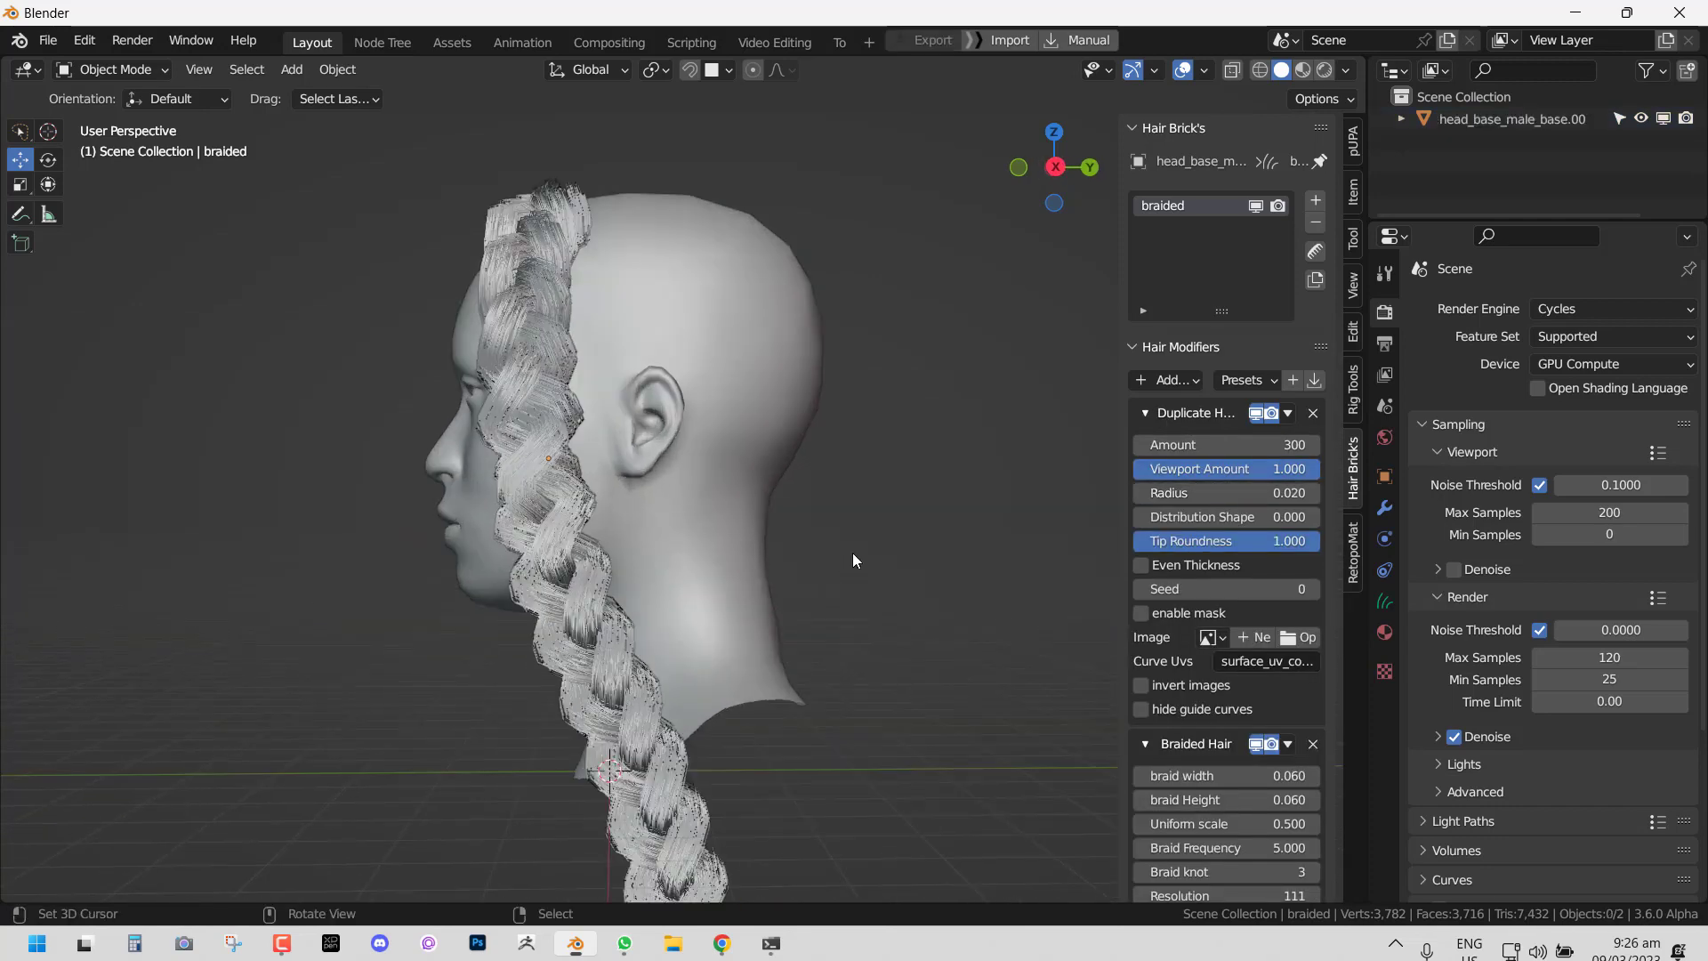
pyautogui.click(1252, 492)
pyautogui.write('0.02')
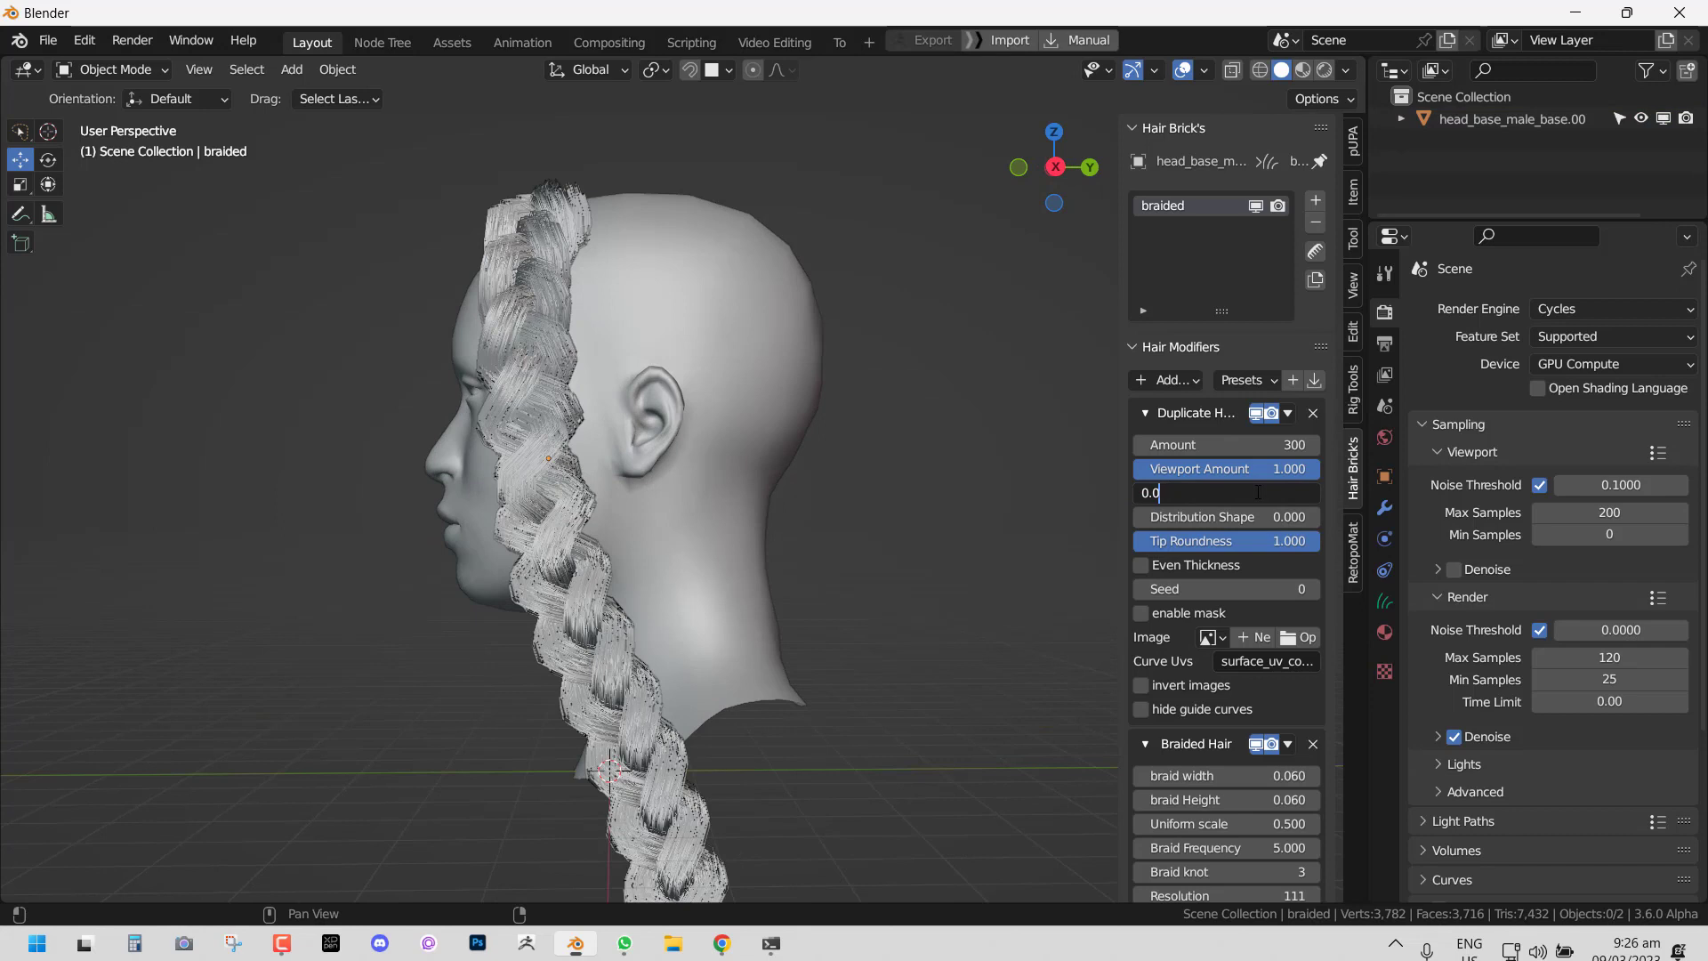
pyautogui.press('Return')
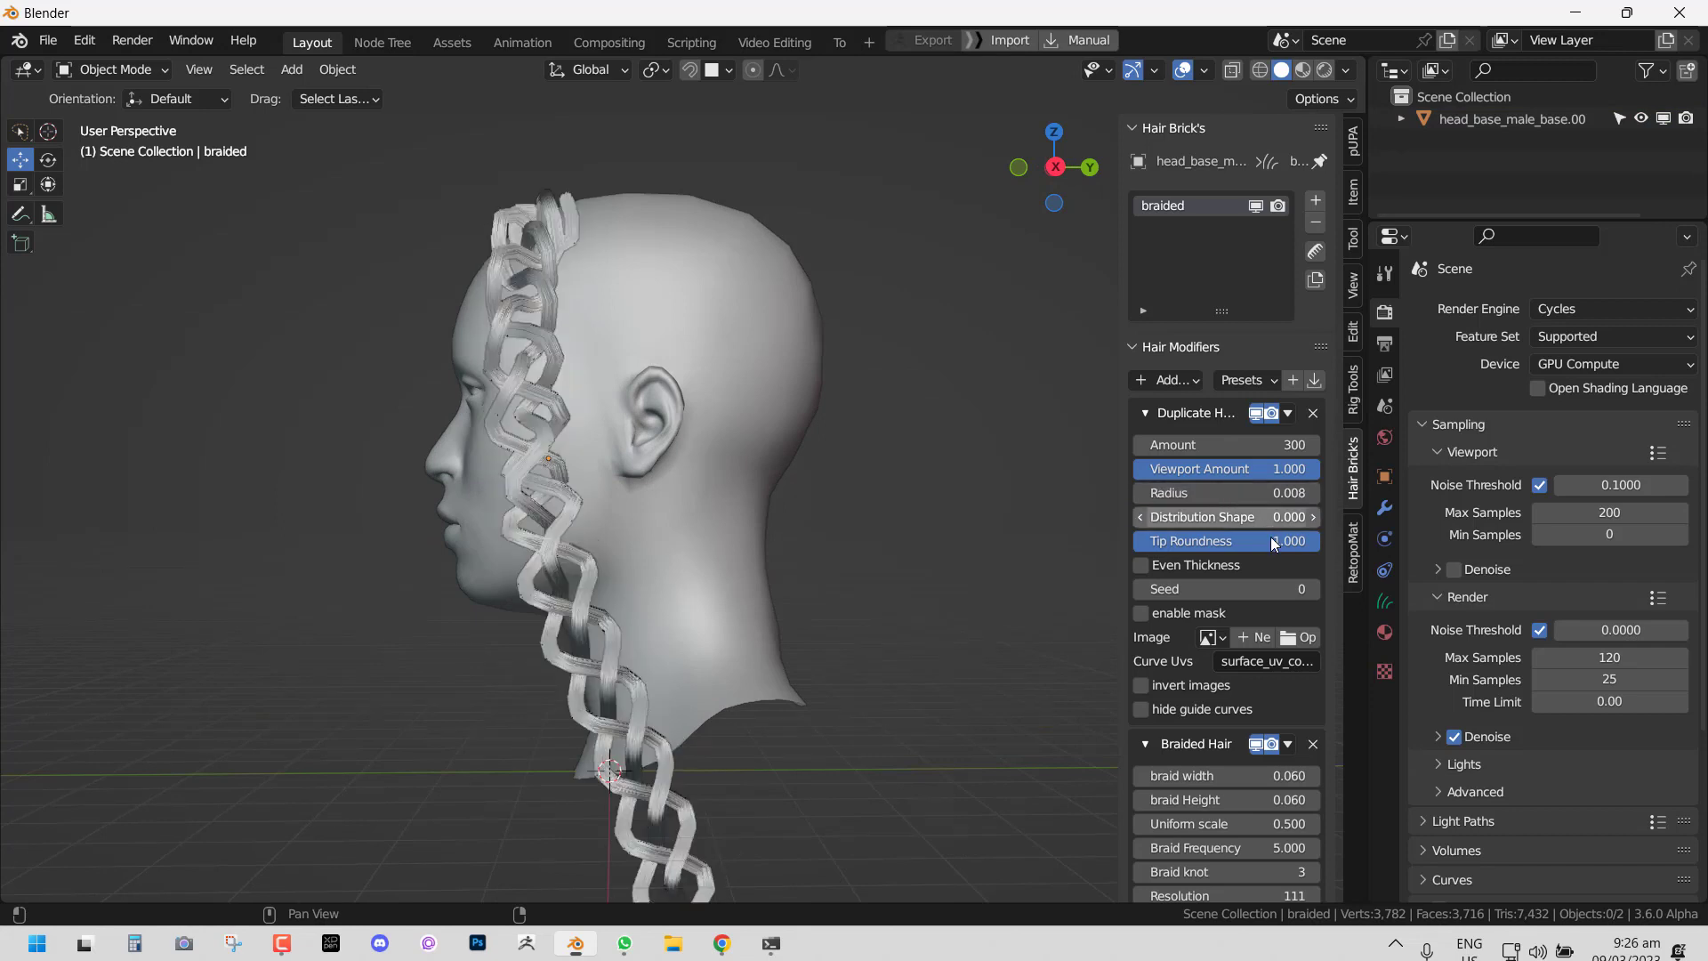
# Step: Collapse the Duplicate Hair Curves settings and set the braid's uniform scale to 0.2 and its frequency to 9.1
pyautogui.click(1188, 413)
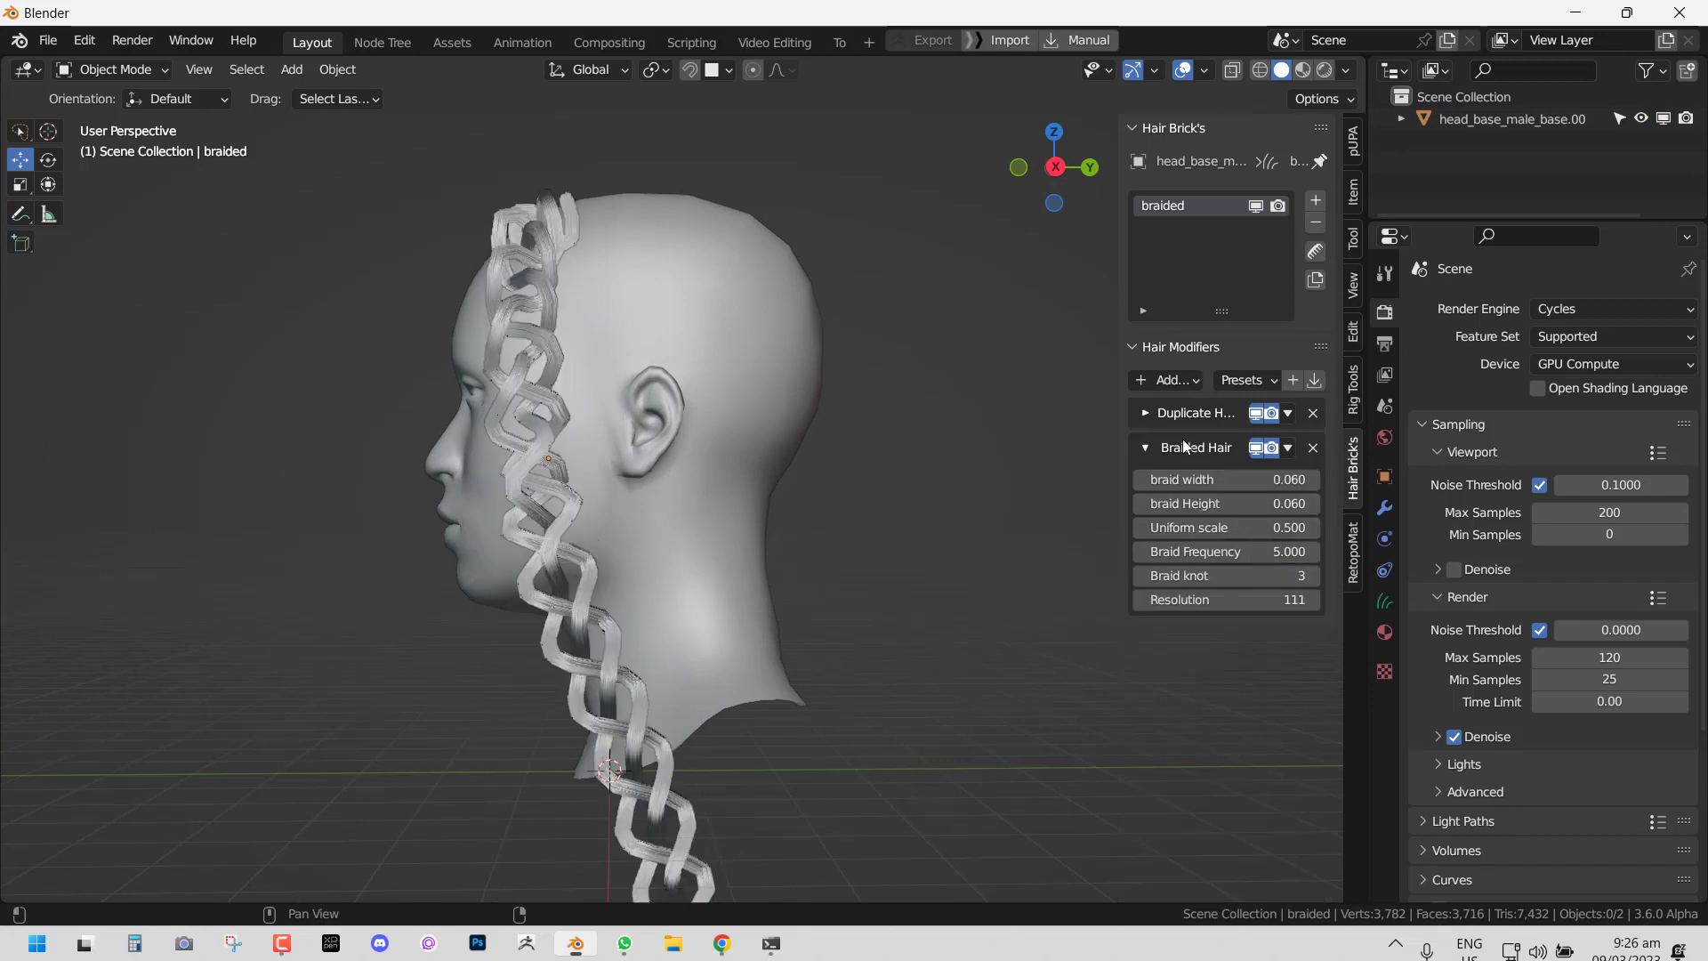
pyautogui.click(1270, 507)
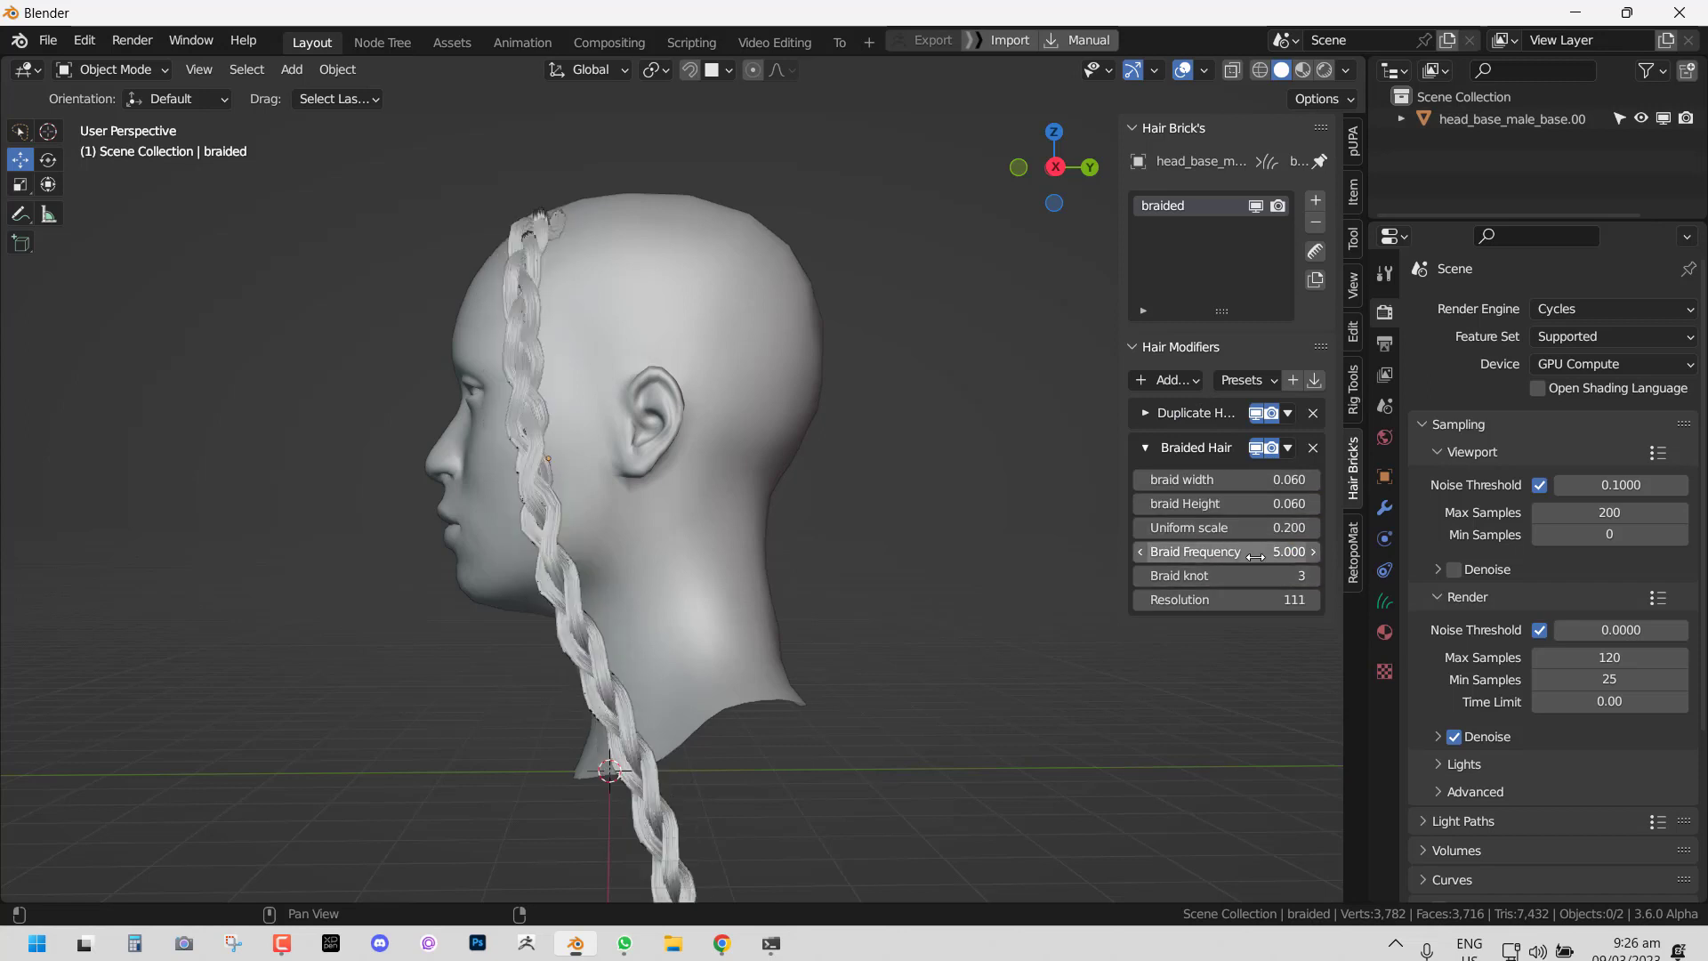
pyautogui.moveTo(1248, 555)
pyautogui.mouseDown()
pyautogui.moveTo(1323, 553)
pyautogui.moveTo(1263, 553)
pyautogui.mouseUp()
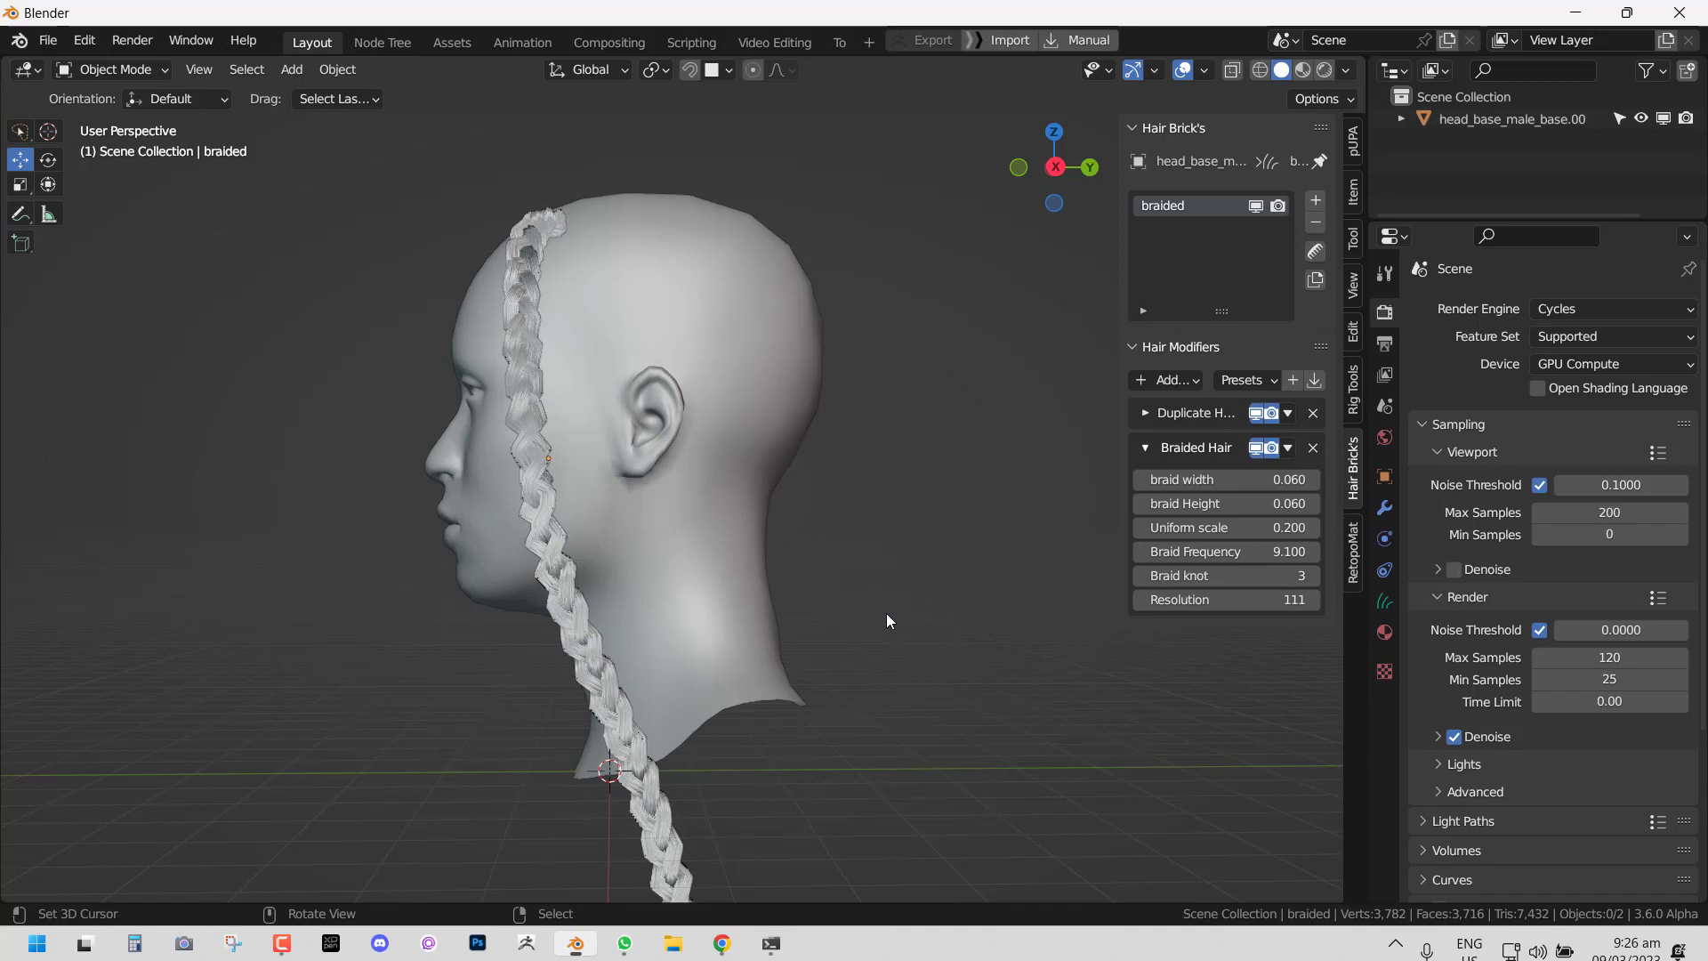
# Step: Try braid knot values of 4 and 1, return the knot to 3, and set the braid frequency to 5.73
pyautogui.click(1314, 576)
pyautogui.moveTo(767, 591); pyautogui.dragTo(803, 591, button='middle')
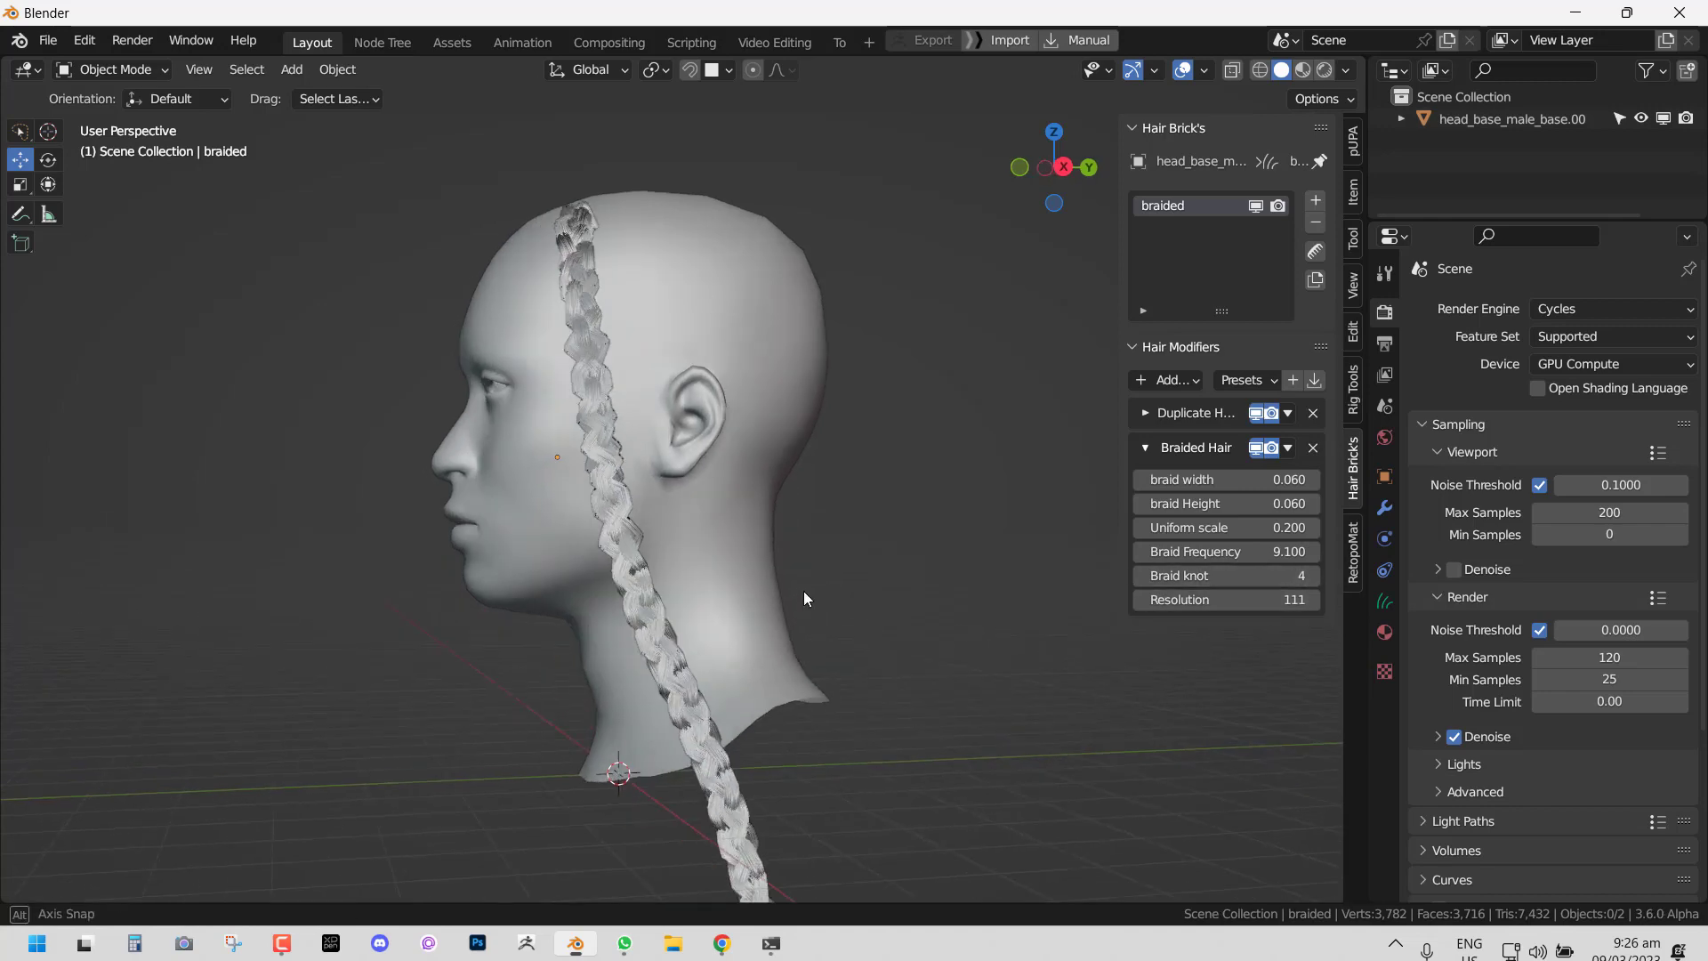
pyautogui.scroll(4, 917, 564)
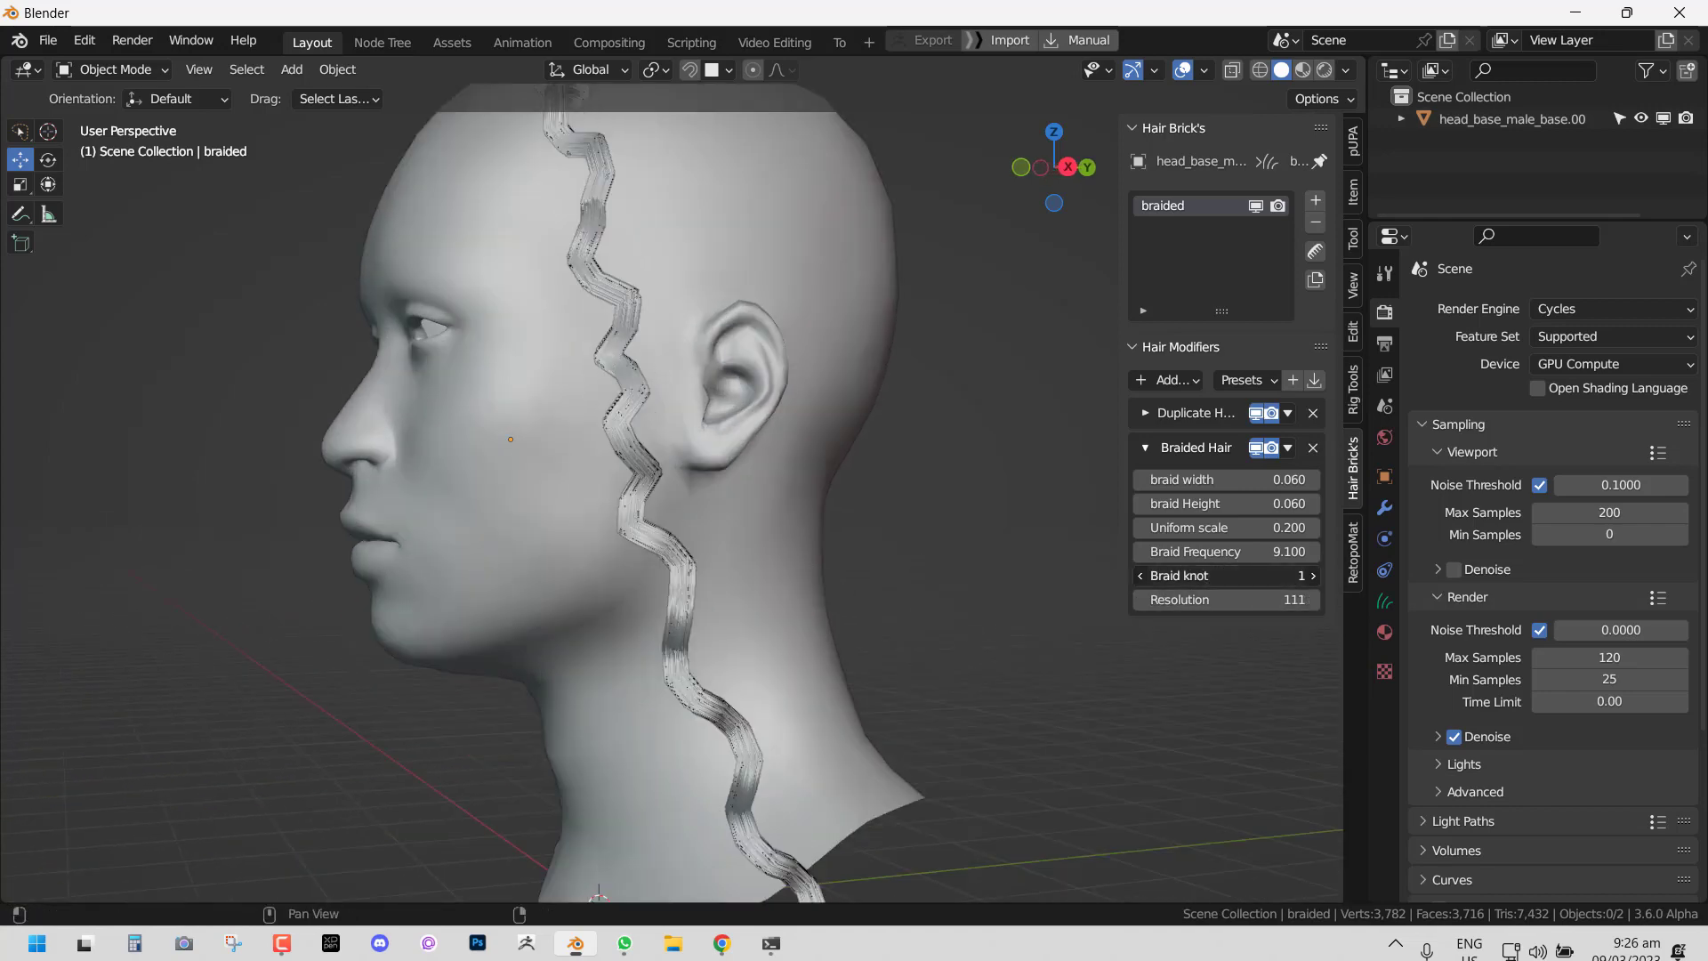
pyautogui.moveTo(622, 498); pyautogui.dragTo(573, 498, button='middle')
pyautogui.scroll(-4, 786, 526)
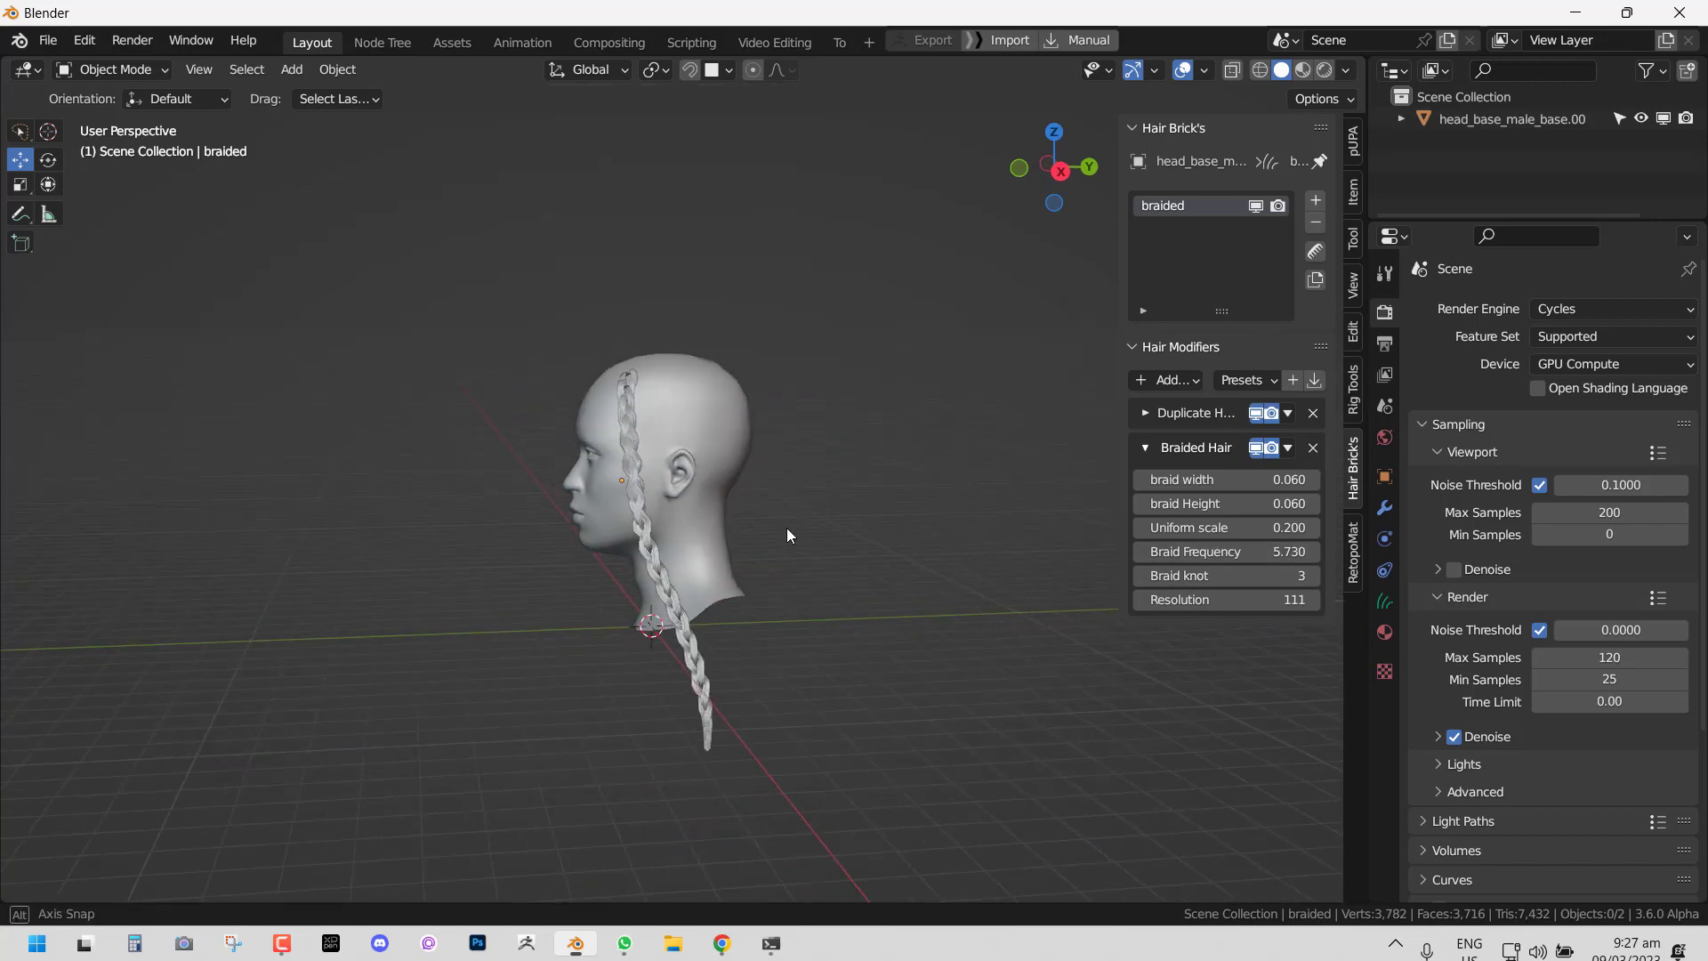
# Step: Enter Sculpt Mode on the braided hair and add a second braid on the head with the Add brush
pyautogui.scroll(3, 787, 526)
pyautogui.click(1315, 253)
pyautogui.scroll(-3, 676, 507)
pyautogui.moveTo(676, 507)
pyautogui.mouseDown(button='middle')
pyautogui.moveTo(802, 500)
pyautogui.moveTo(702, 703)
pyautogui.moveTo(744, 542)
pyautogui.moveTo(775, 516)
pyautogui.moveTo(684, 573)
pyautogui.moveTo(680, 701)
pyautogui.moveTo(707, 498)
pyautogui.mouseUp(button='middle')
pyautogui.scroll(3, 707, 499)
pyautogui.hotkey('shift', 'space')
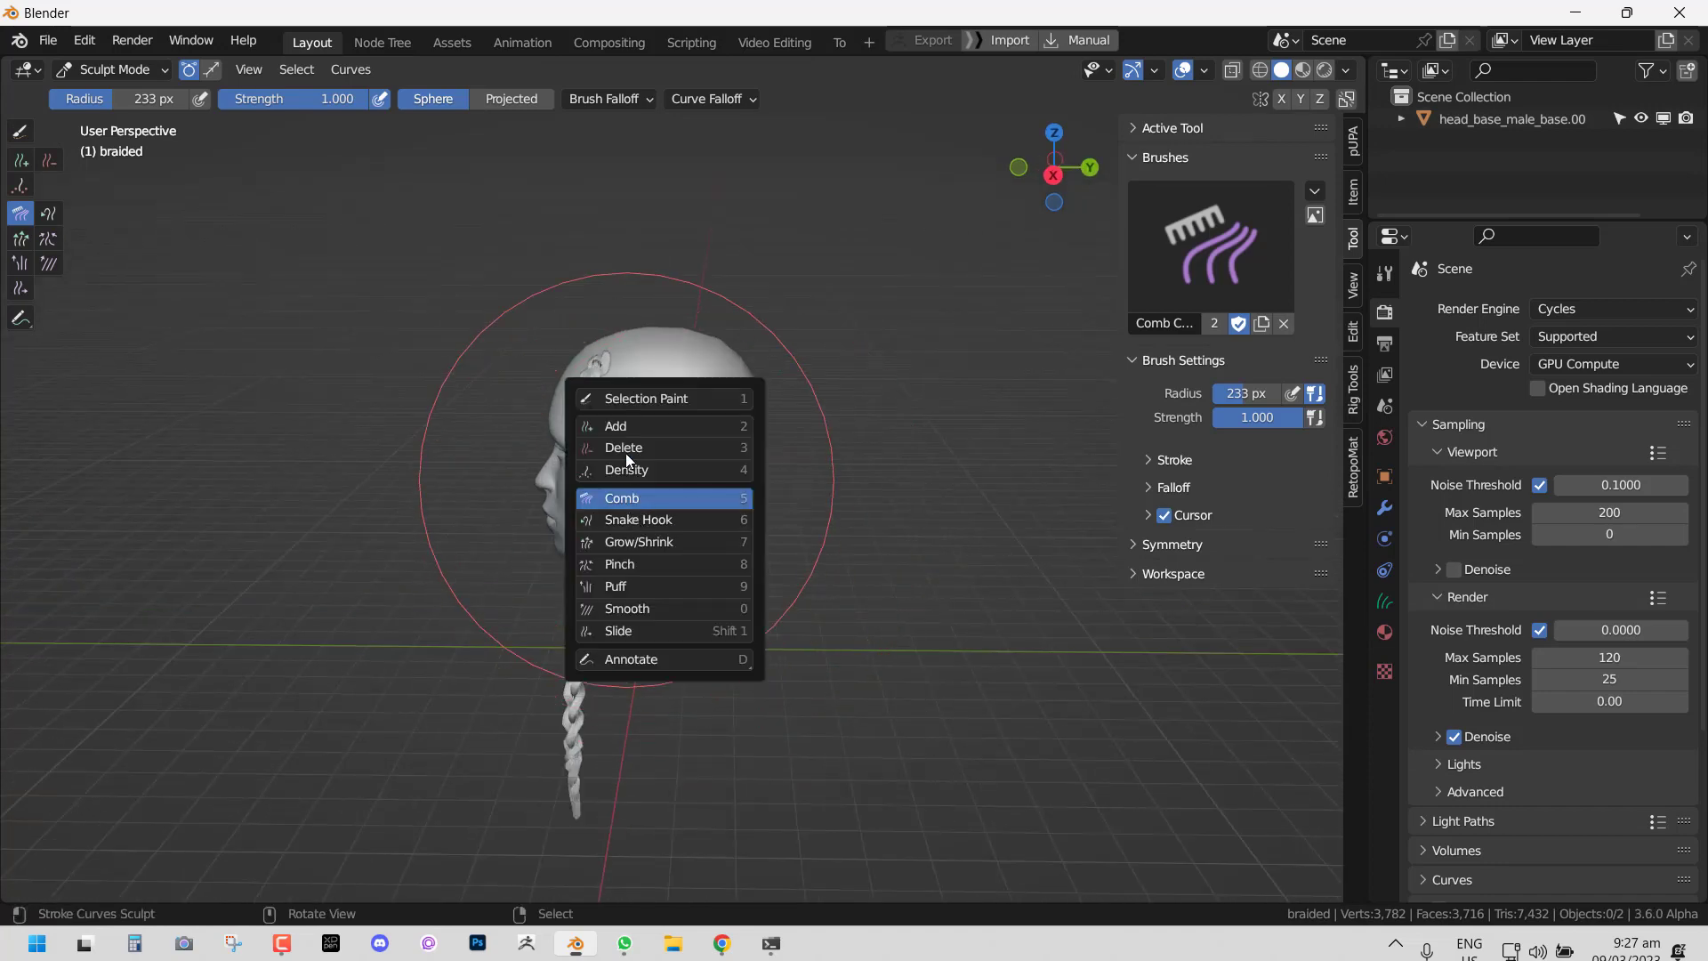
pyautogui.click(630, 420)
pyautogui.click(649, 370)
# Step: Comb the new braid downward so that it hangs along the side of the head beside the first one
pyautogui.hotkey('shift', 'space')
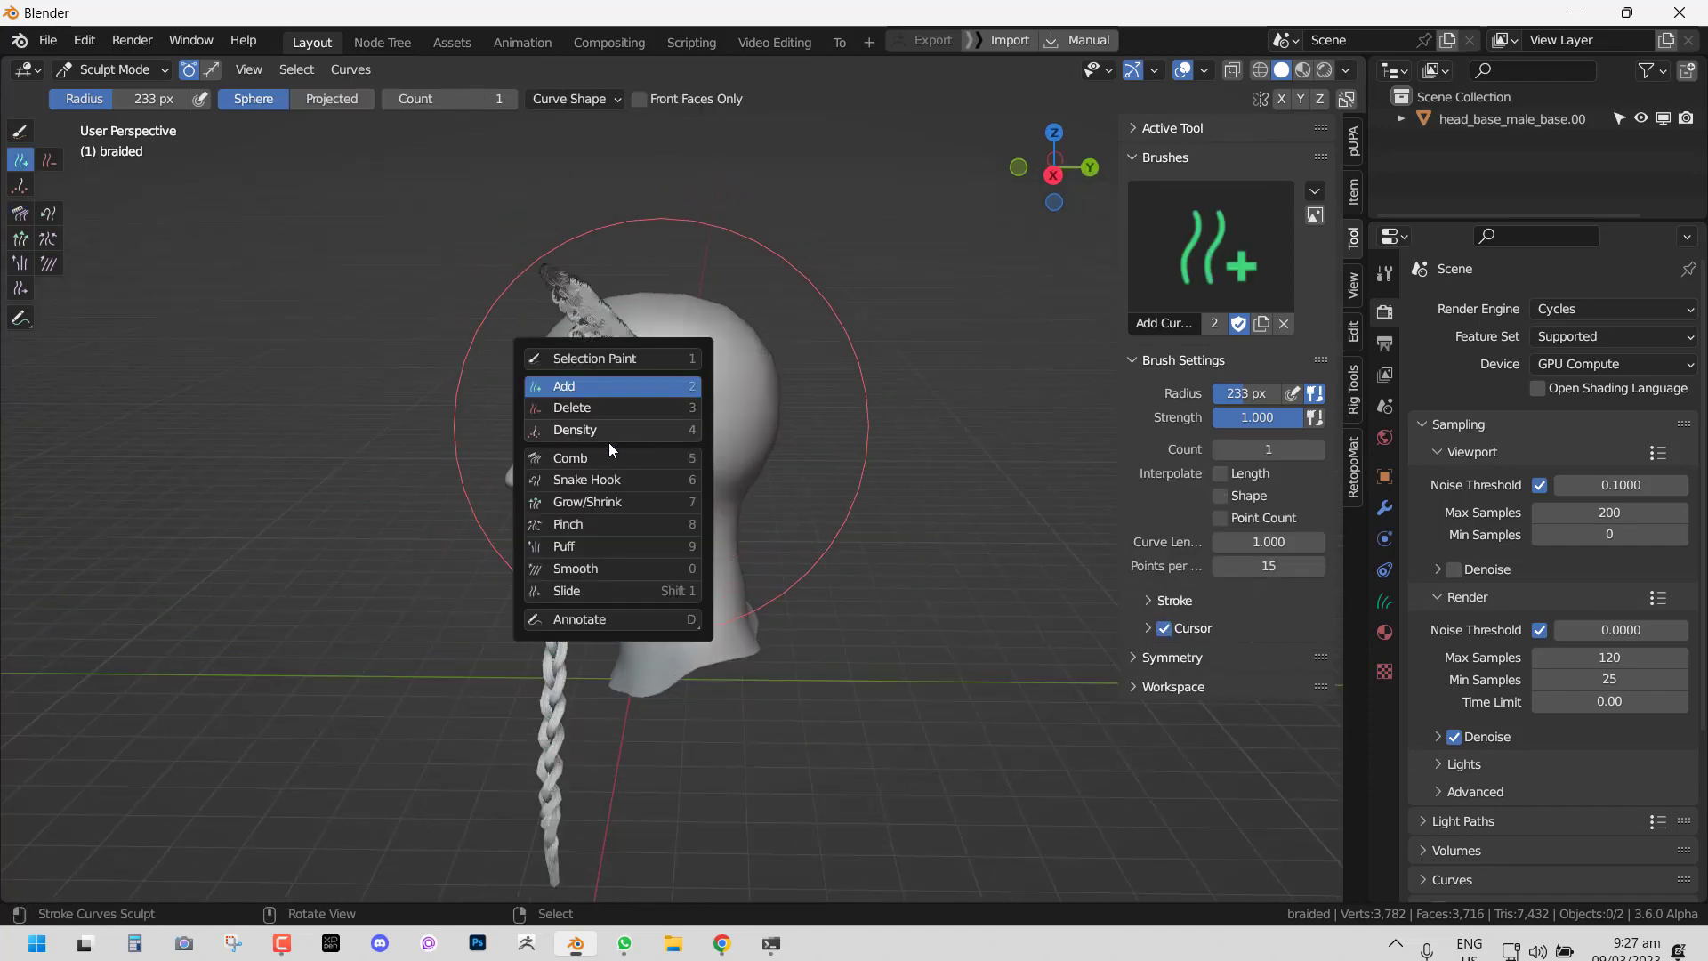
pyautogui.click(600, 461)
pyautogui.moveTo(643, 393); pyautogui.dragTo(643, 558)
pyautogui.scroll(-2, 644, 382)
pyautogui.moveTo(644, 381); pyautogui.dragTo(457, 342, button='middle')
pyautogui.moveTo(285, 339); pyautogui.dragTo(286, 583)
pyautogui.scroll(-1, 403, 446)
pyautogui.scroll(-3, 405, 448)
pyautogui.moveTo(418, 392); pyautogui.dragTo(582, 694)
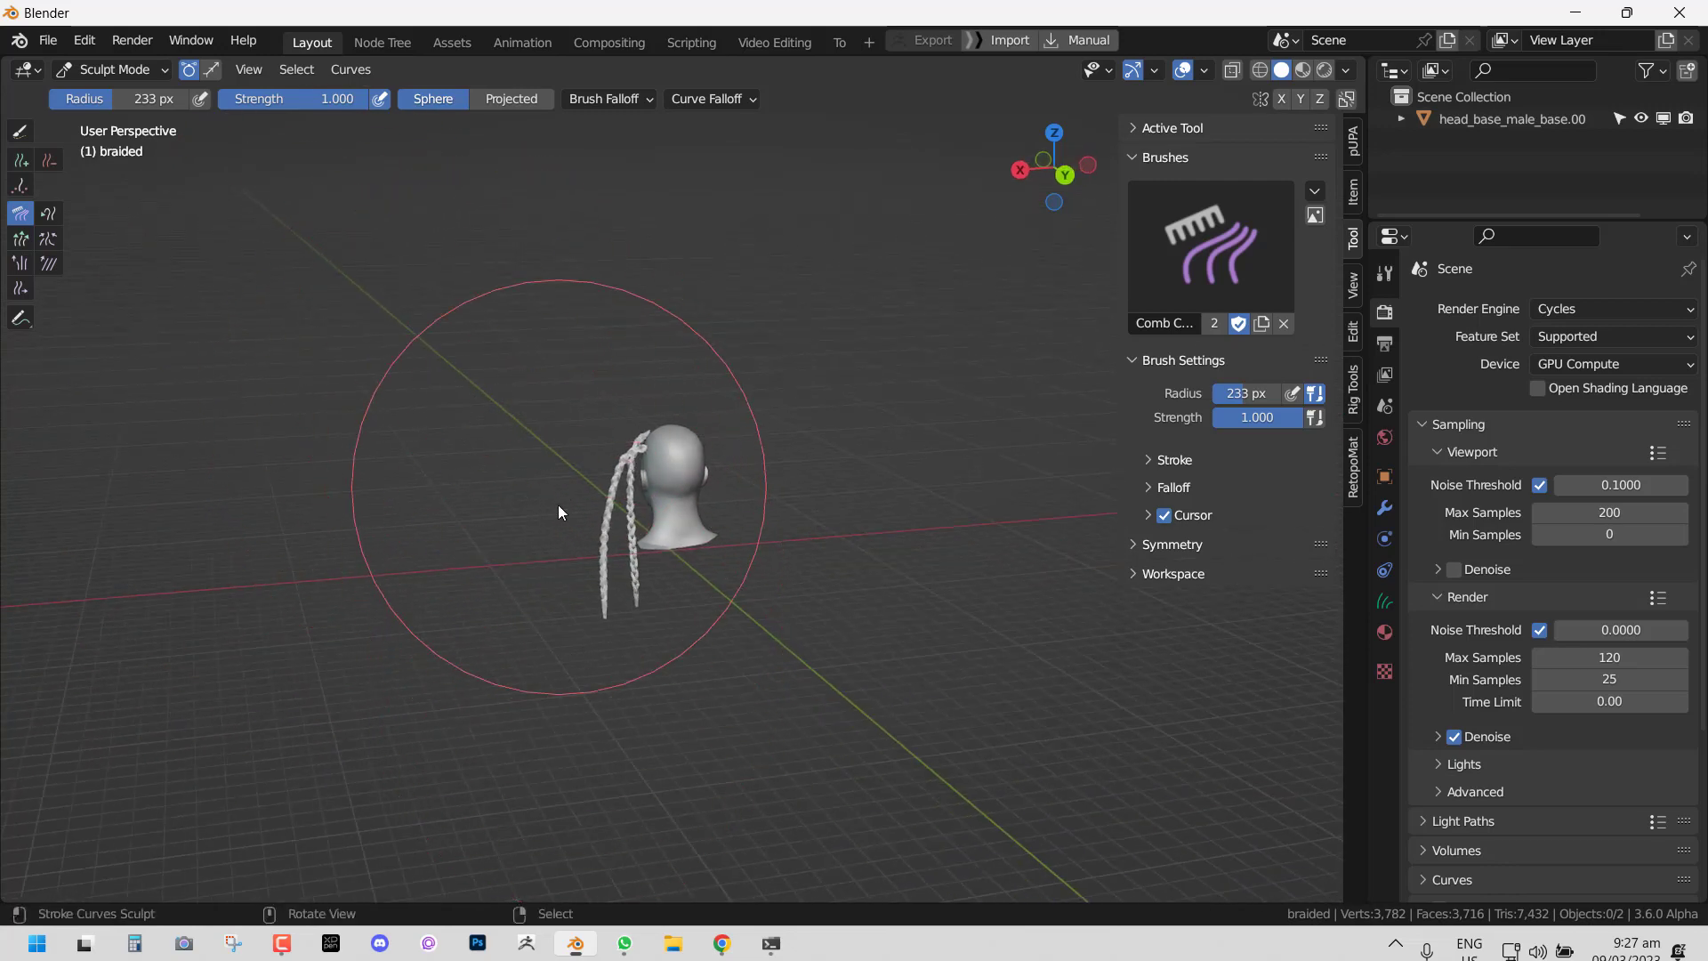
pyautogui.moveTo(558, 490); pyautogui.dragTo(588, 689)
pyautogui.moveTo(608, 476); pyautogui.dragTo(652, 649)
# Step: Comb the lower parts of both braids away from the face and neck, and return to Object Mode
pyautogui.moveTo(640, 586); pyautogui.dragTo(936, 478, button='middle')
pyautogui.scroll(3, 936, 479)
pyautogui.moveTo(587, 524); pyautogui.dragTo(747, 512, button='middle')
pyautogui.scroll(3, 792, 357)
pyautogui.moveTo(824, 406); pyautogui.dragTo(1193, 221, button='middle')
pyautogui.moveTo(1067, 293); pyautogui.dragTo(693, 504, button='middle')
pyautogui.moveTo(737, 585); pyautogui.dragTo(850, 527)
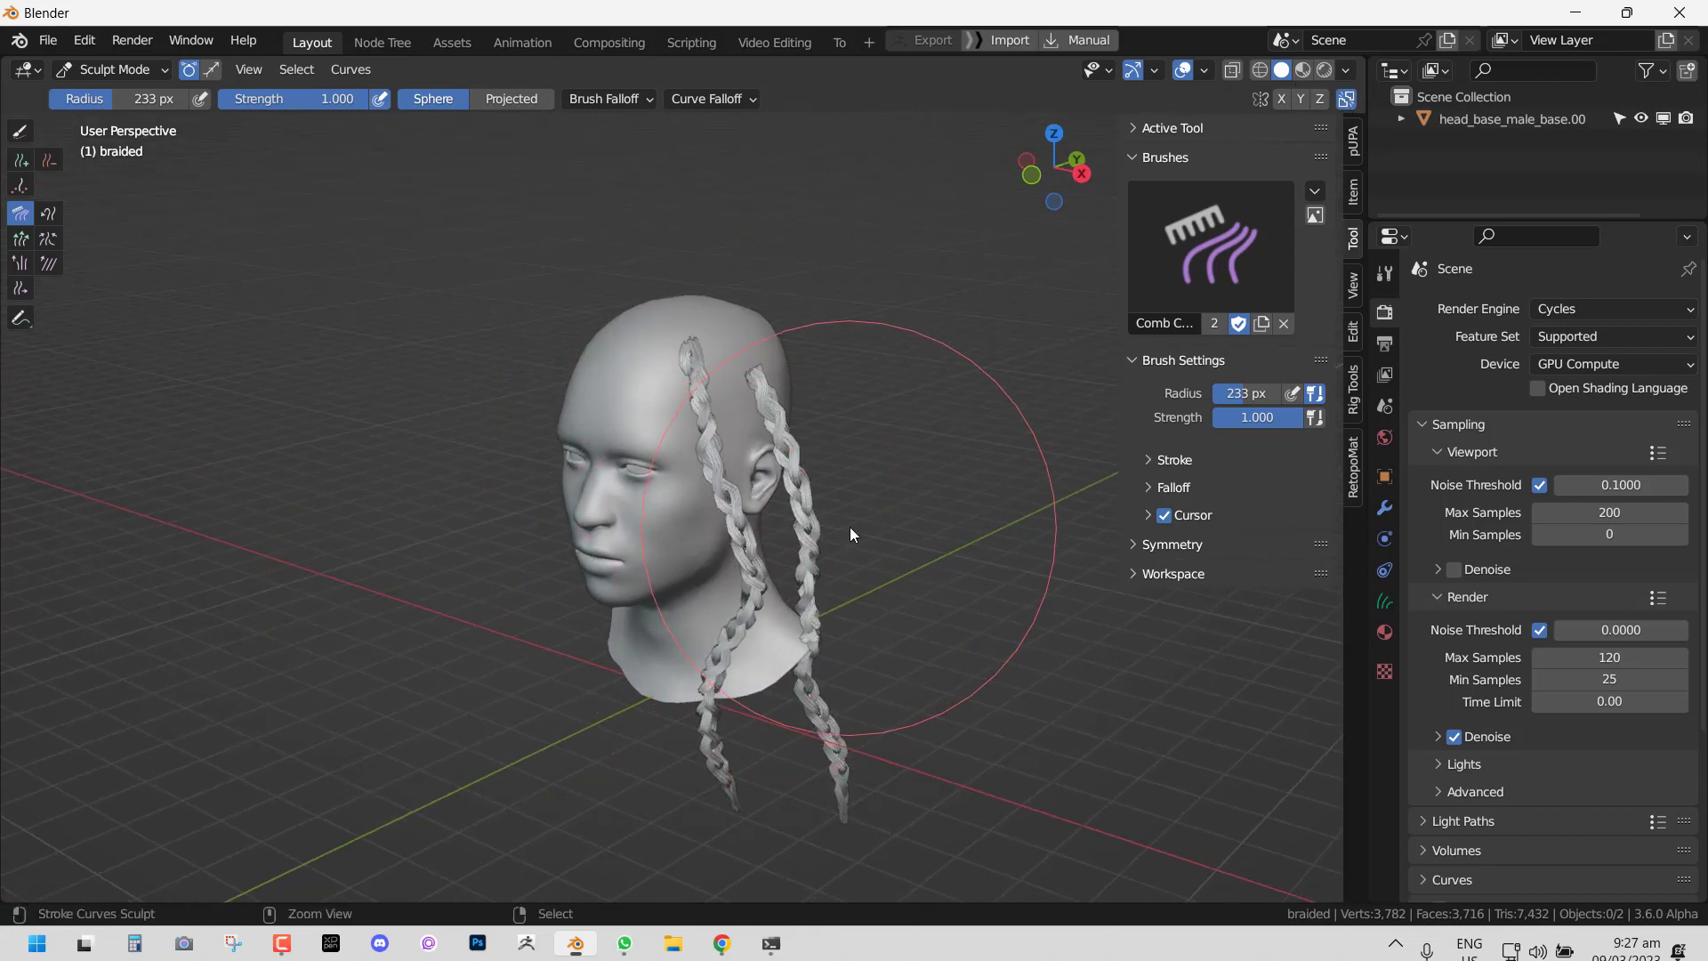
pyautogui.moveTo(847, 518); pyautogui.dragTo(798, 503, button='middle')
pyautogui.scroll(1, 798, 502)
pyautogui.hotkey('ctrl', 'Tab')
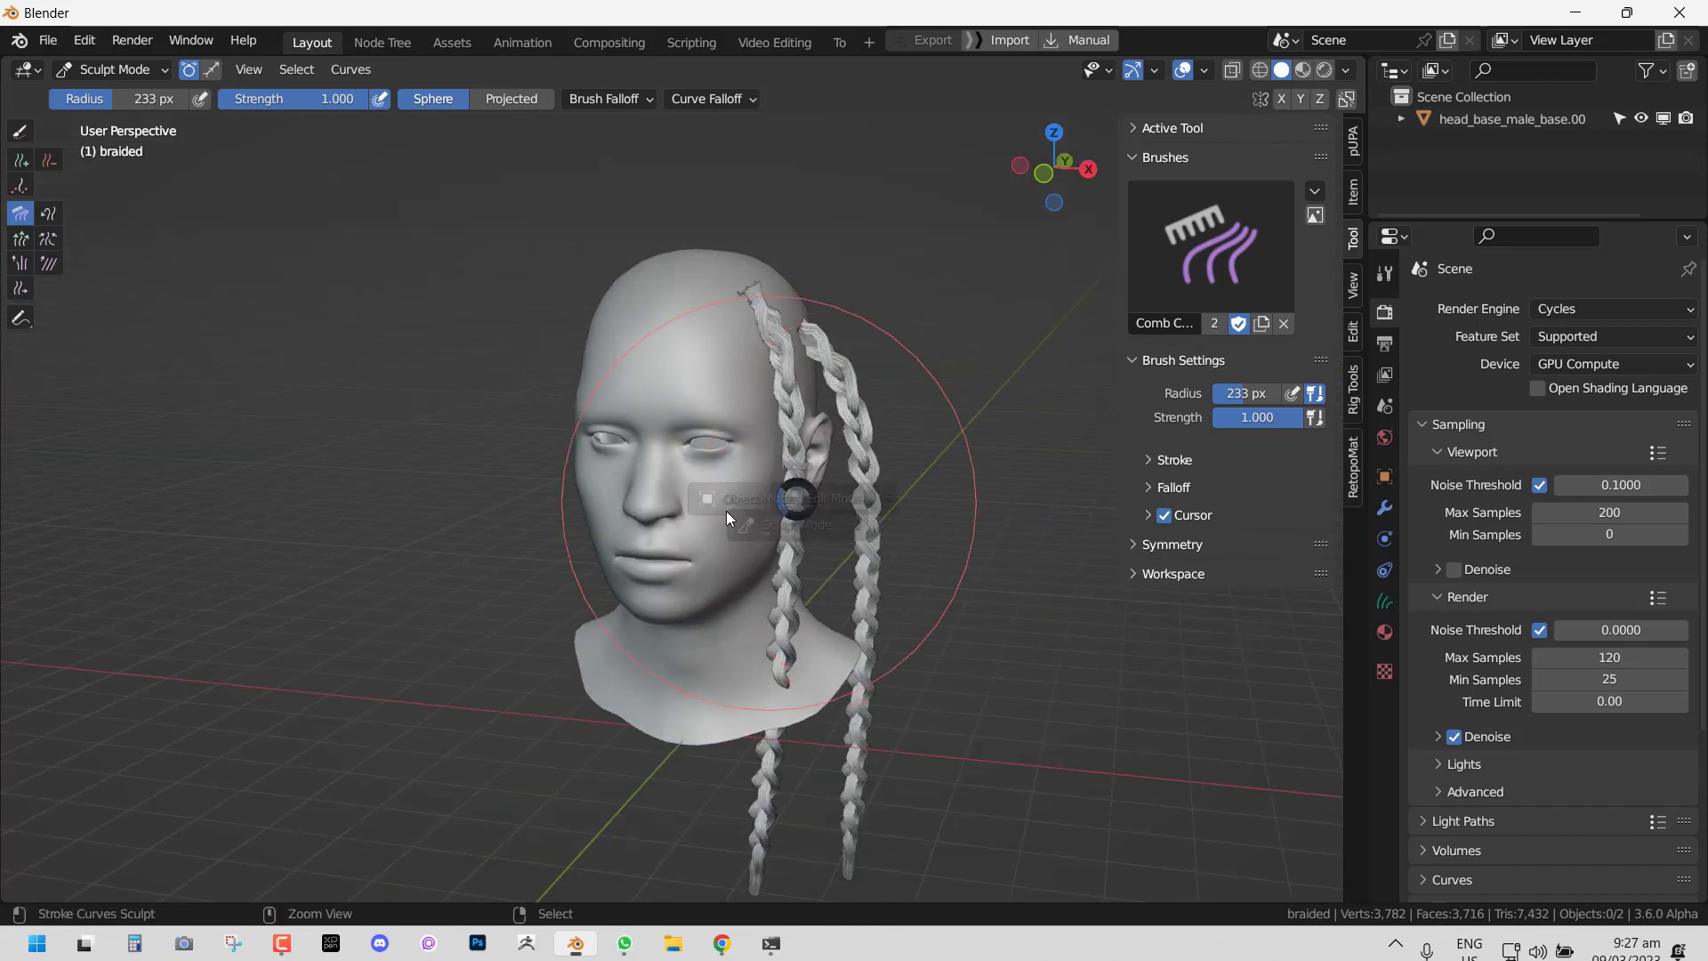
pyautogui.click(726, 511)
pyautogui.moveTo(904, 482); pyautogui.dragTo(953, 480, button='middle')
# Step: Add a Hair Collision modifier to the braided hair with the head mesh as its collision object
pyautogui.click(1151, 447)
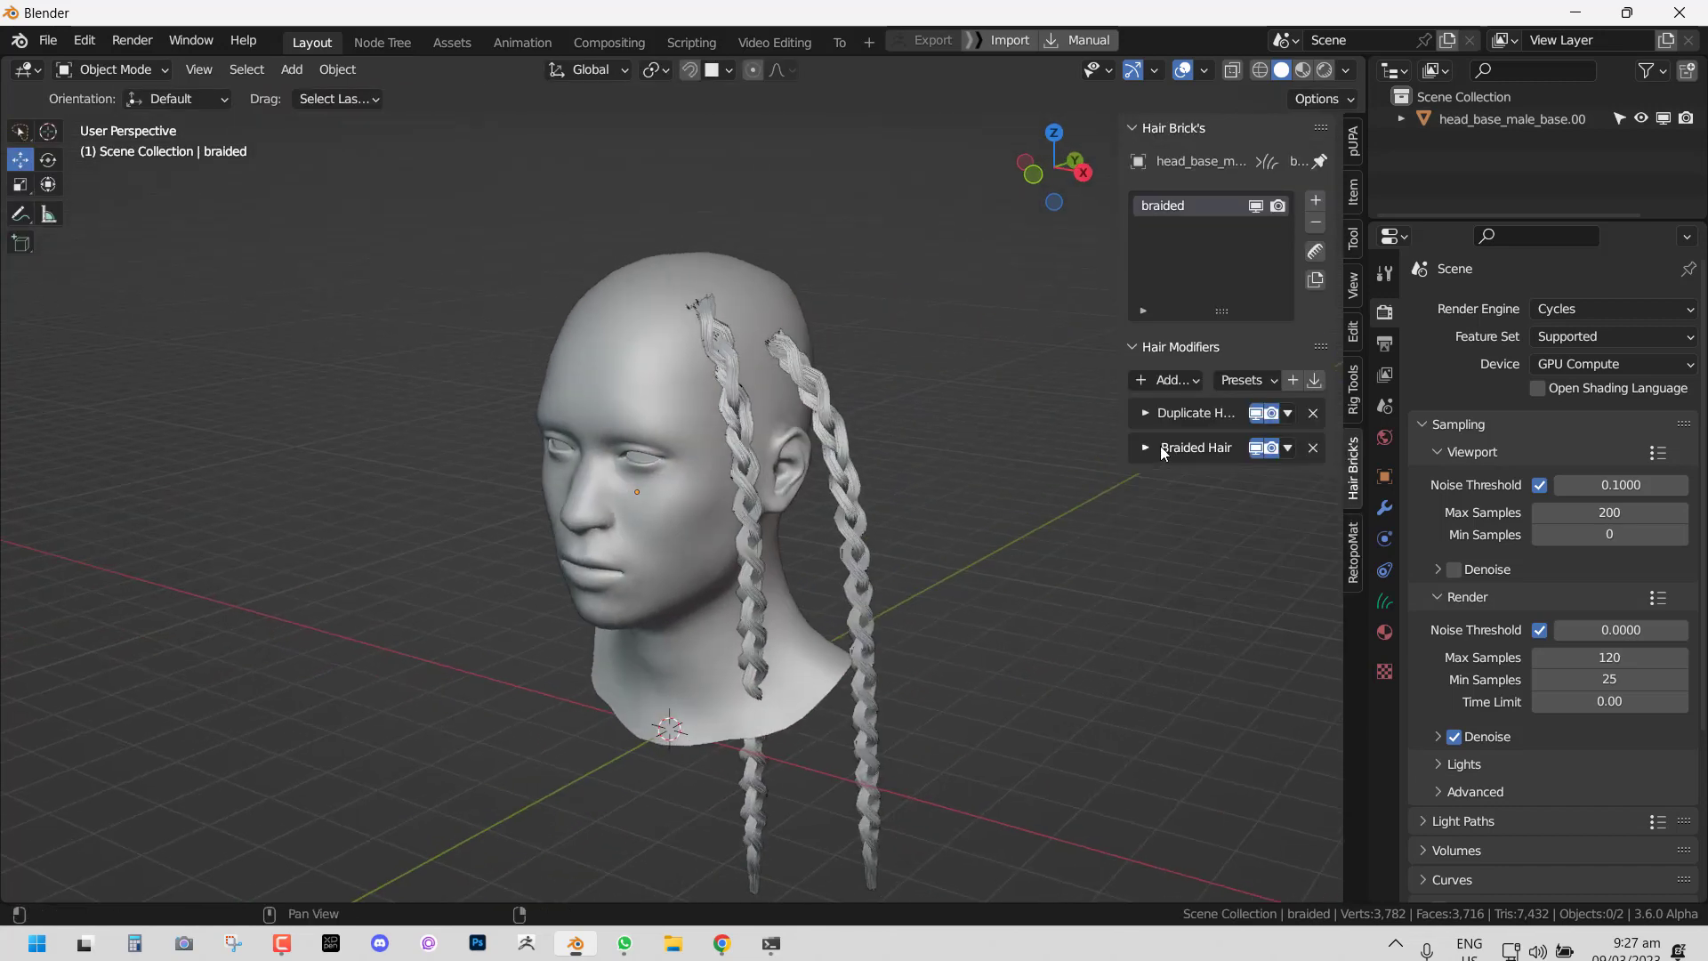
pyautogui.click(1165, 380)
pyautogui.click(658, 536)
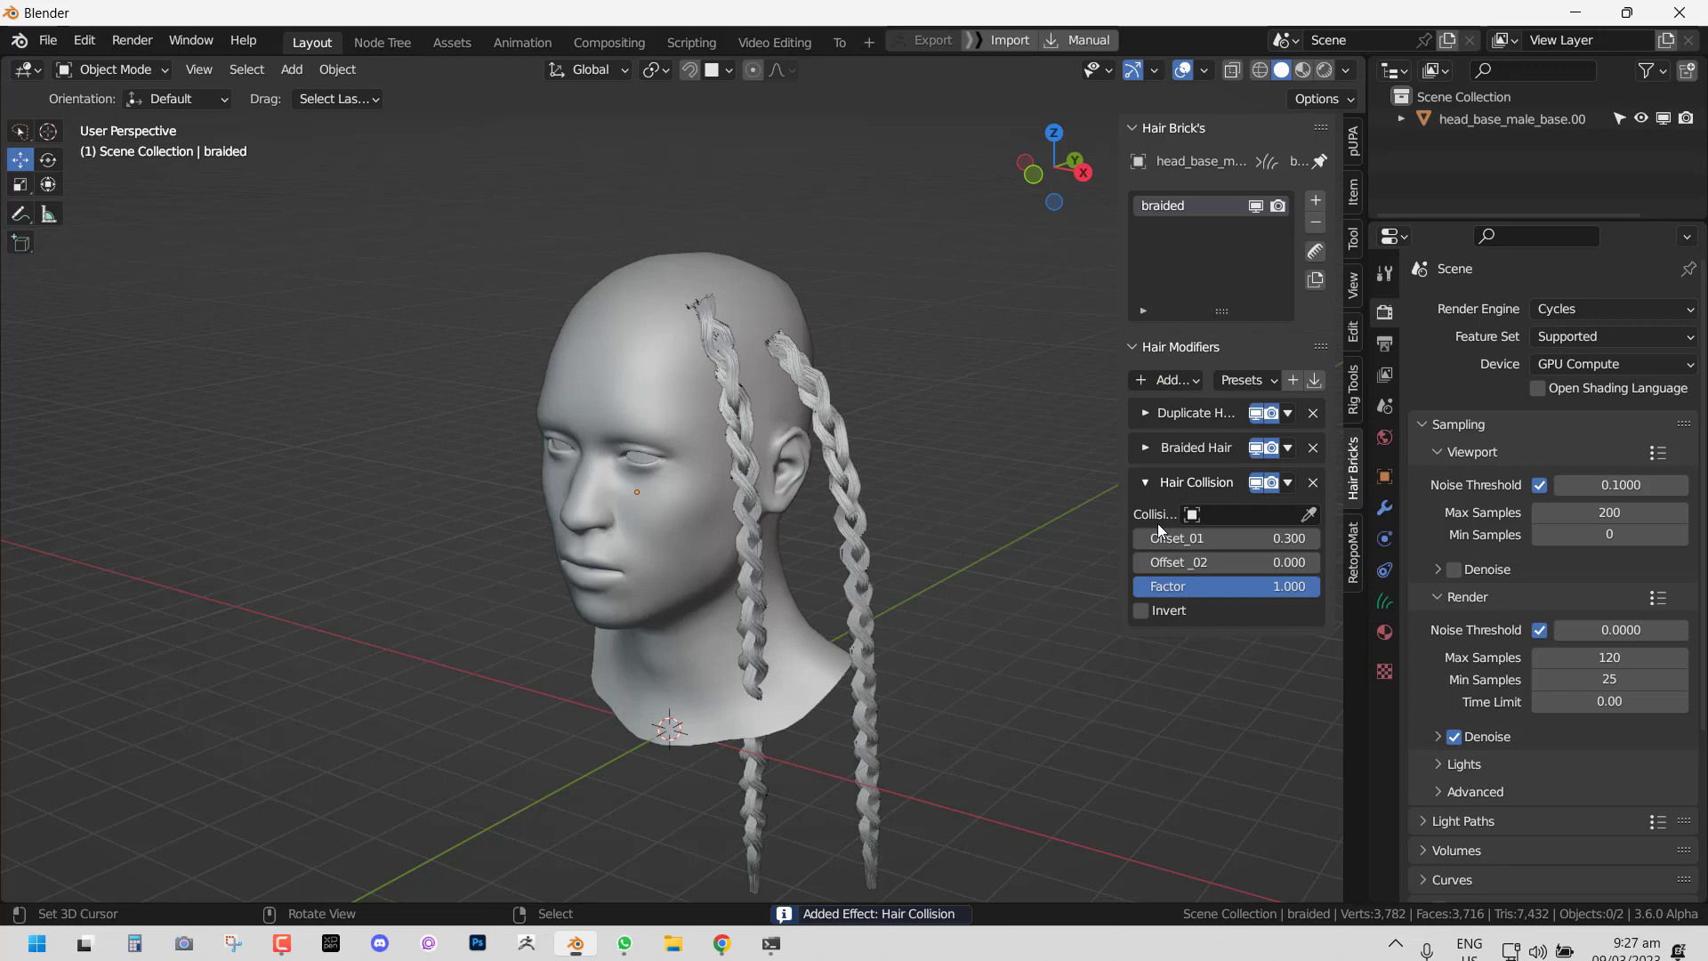
pyautogui.click(1313, 518)
pyautogui.click(637, 374)
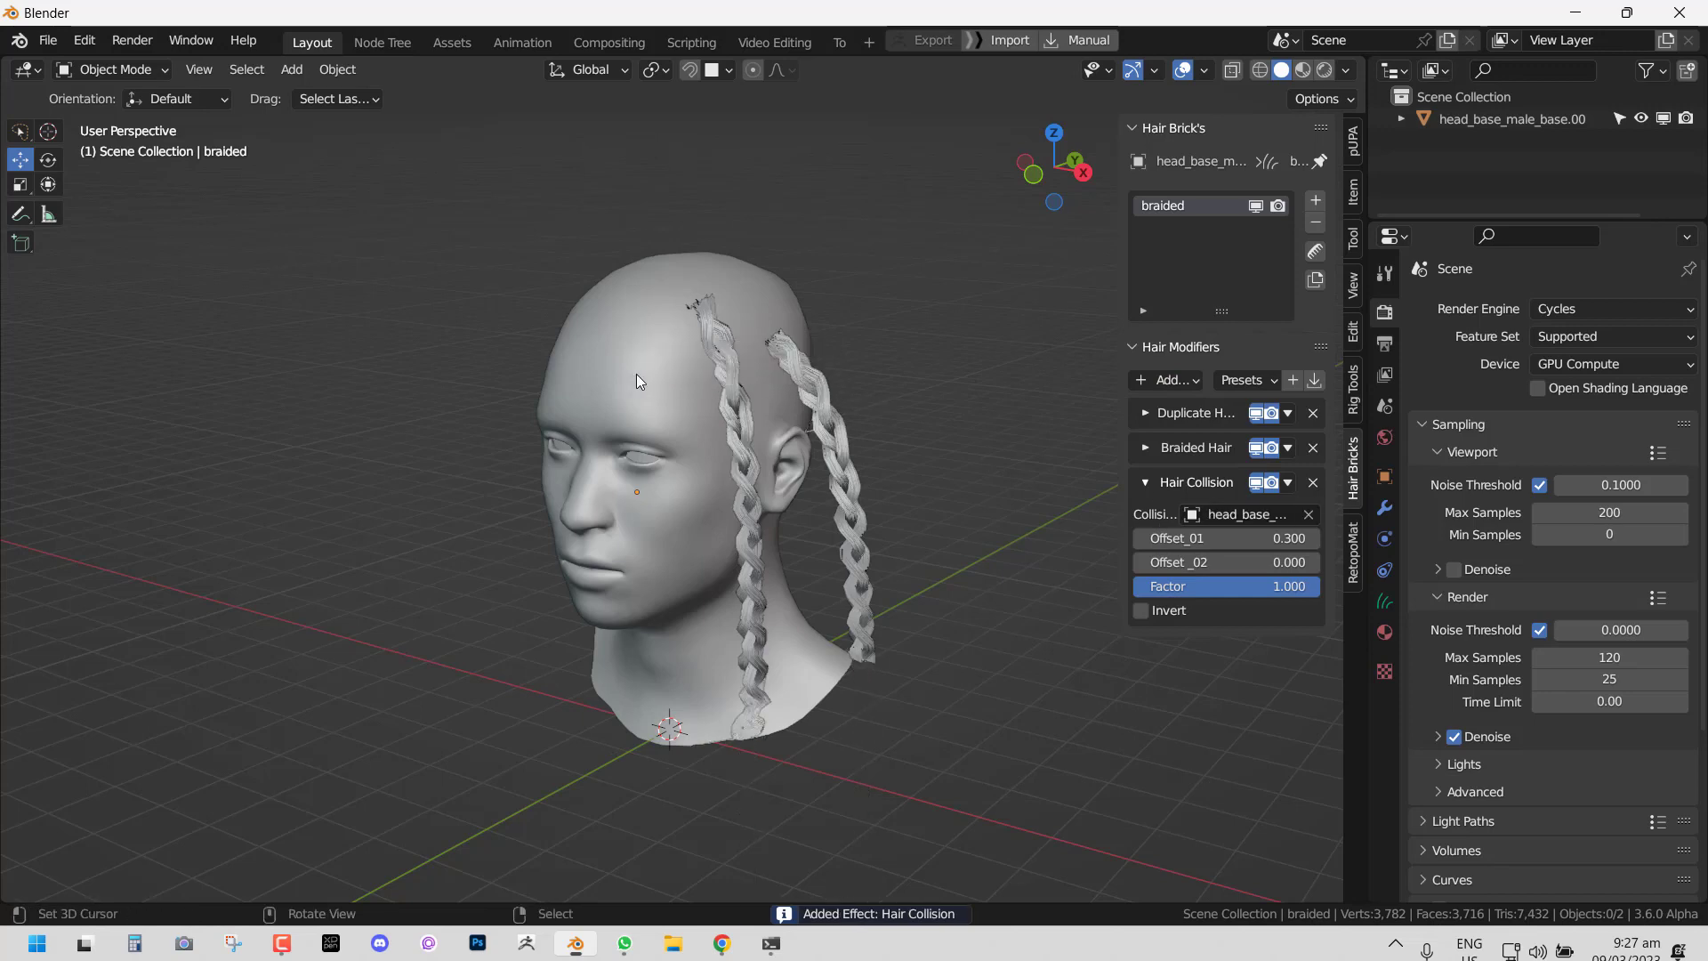
pyautogui.moveTo(637, 373); pyautogui.dragTo(937, 681, button='middle')
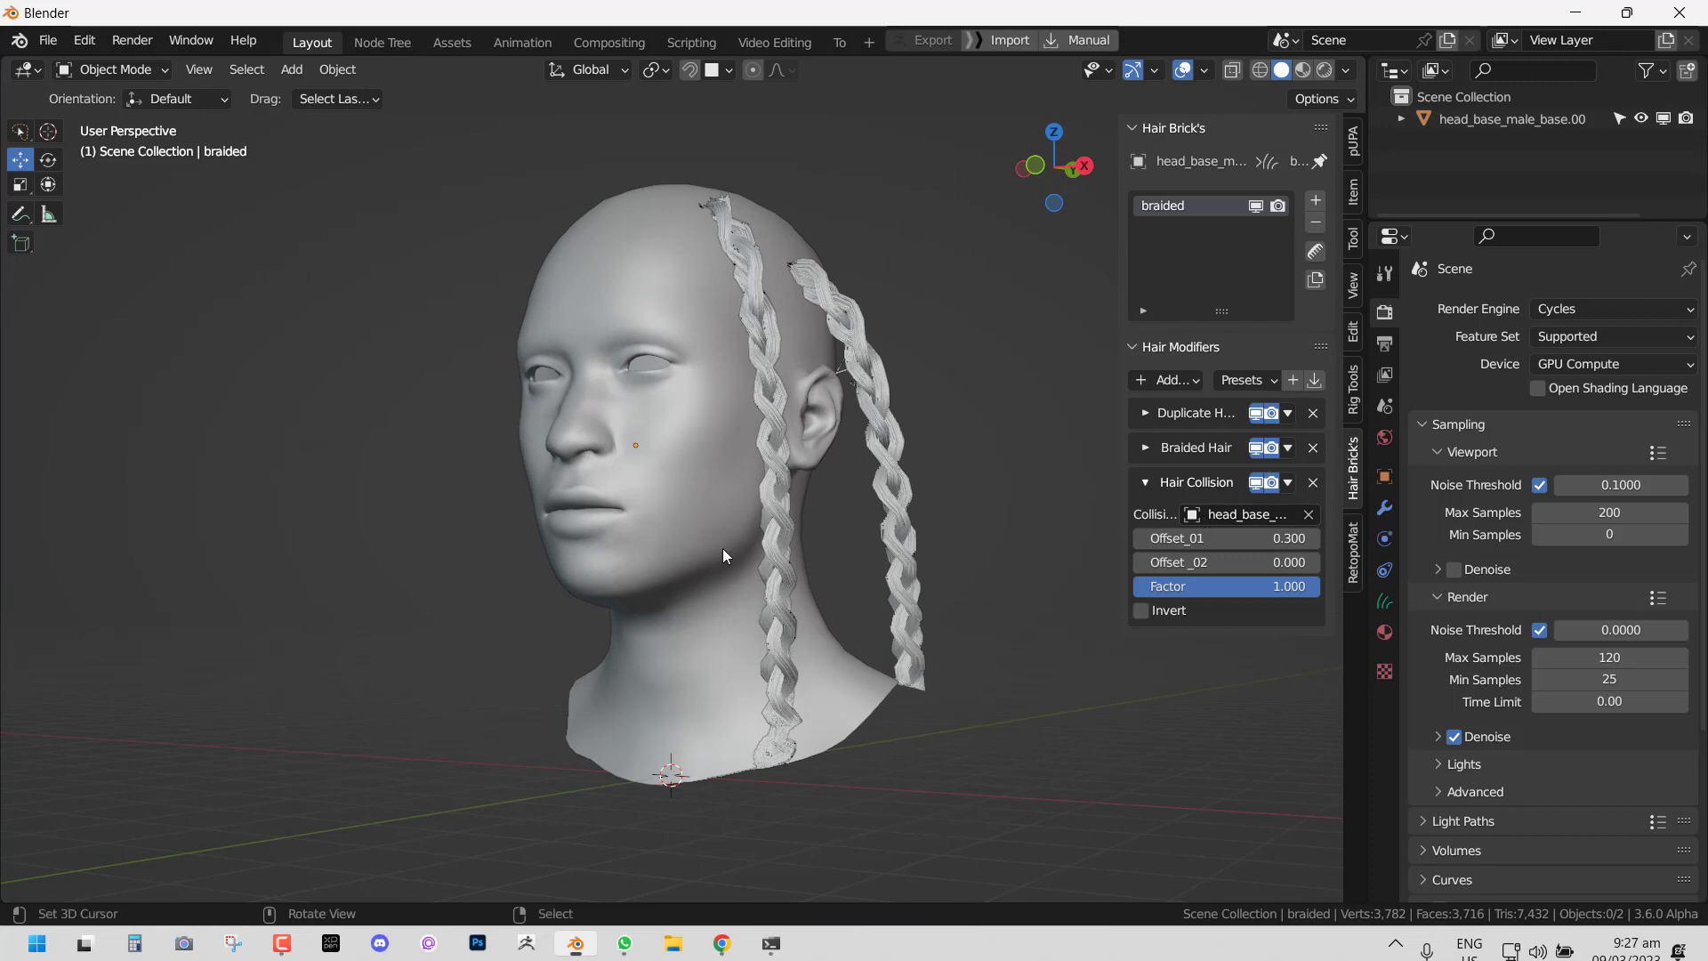
pyautogui.moveTo(722, 548); pyautogui.dragTo(685, 582, button='middle')
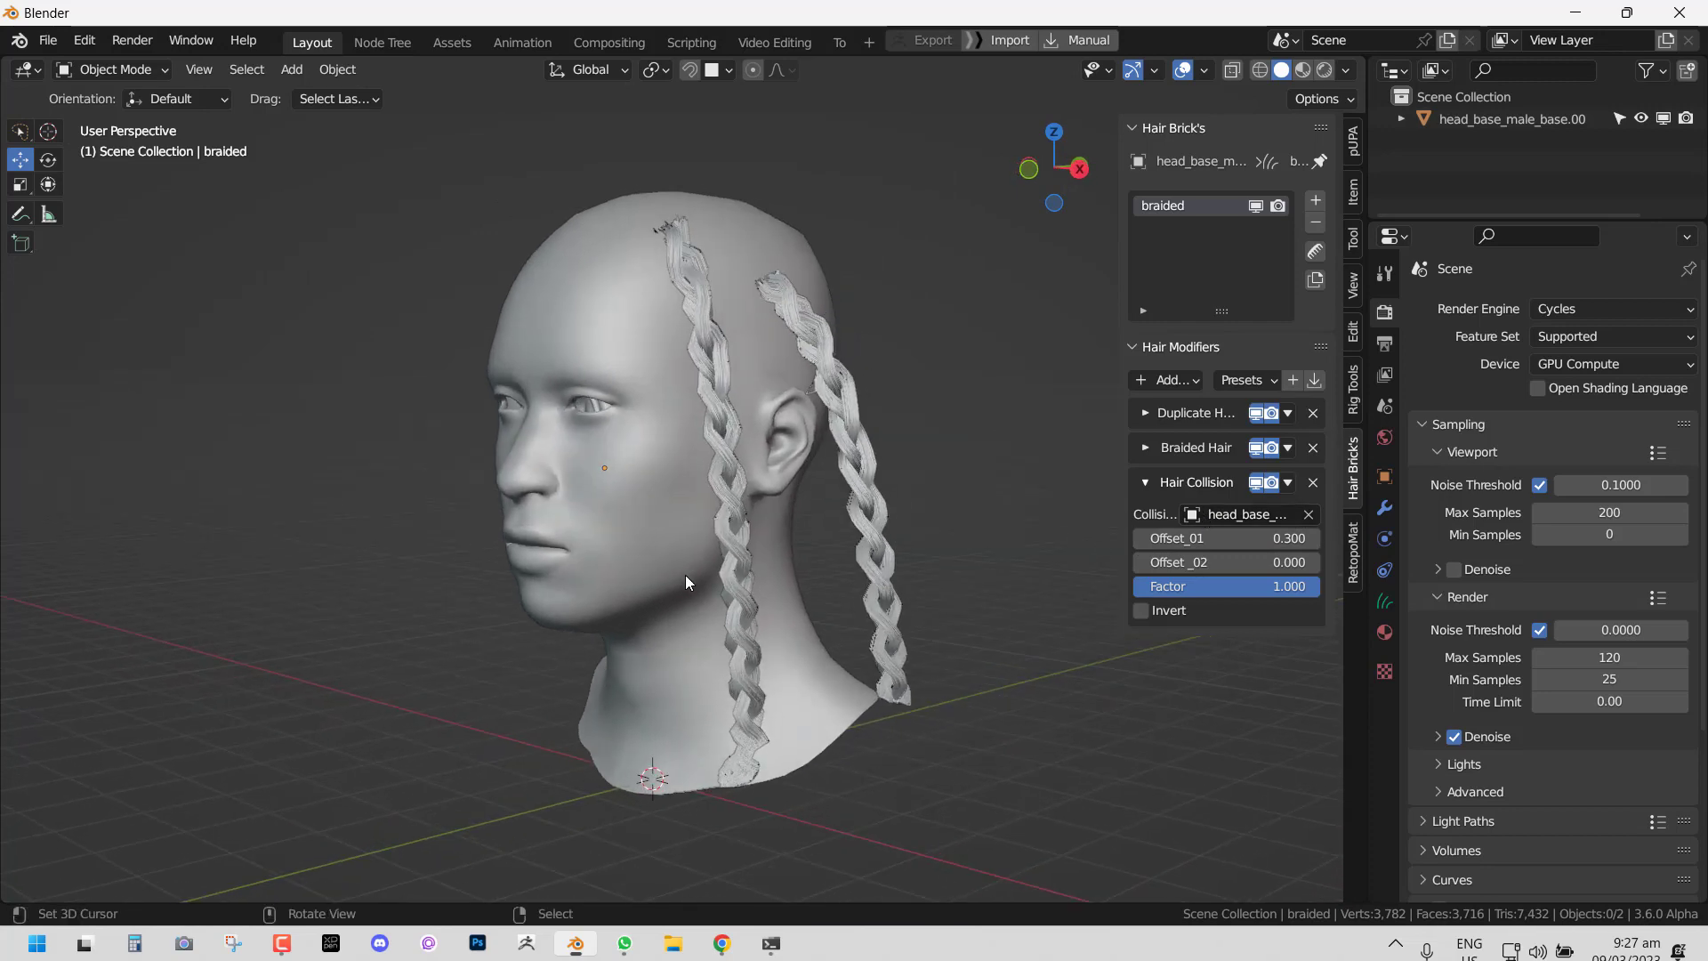
# Step: Move the Hair Collision modifier to the top of the stack, above Duplicate Hair Curves and Braided Hair
pyautogui.click(1290, 485)
pyautogui.click(1300, 555)
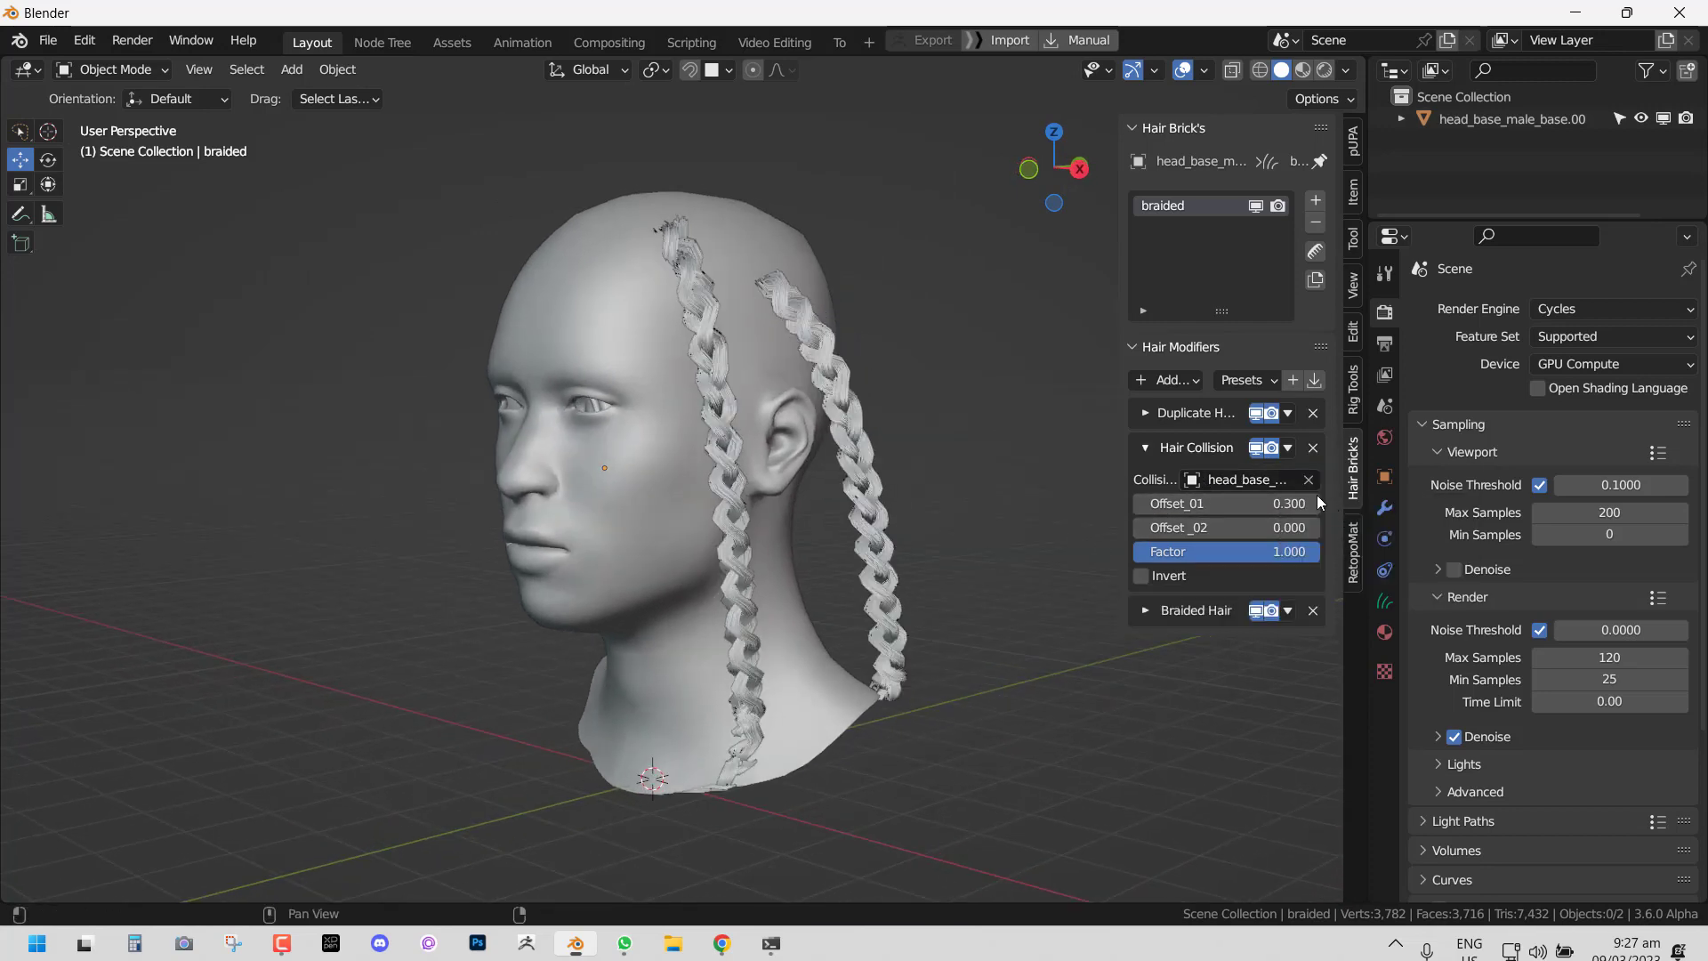
pyautogui.click(1288, 451)
pyautogui.click(1332, 523)
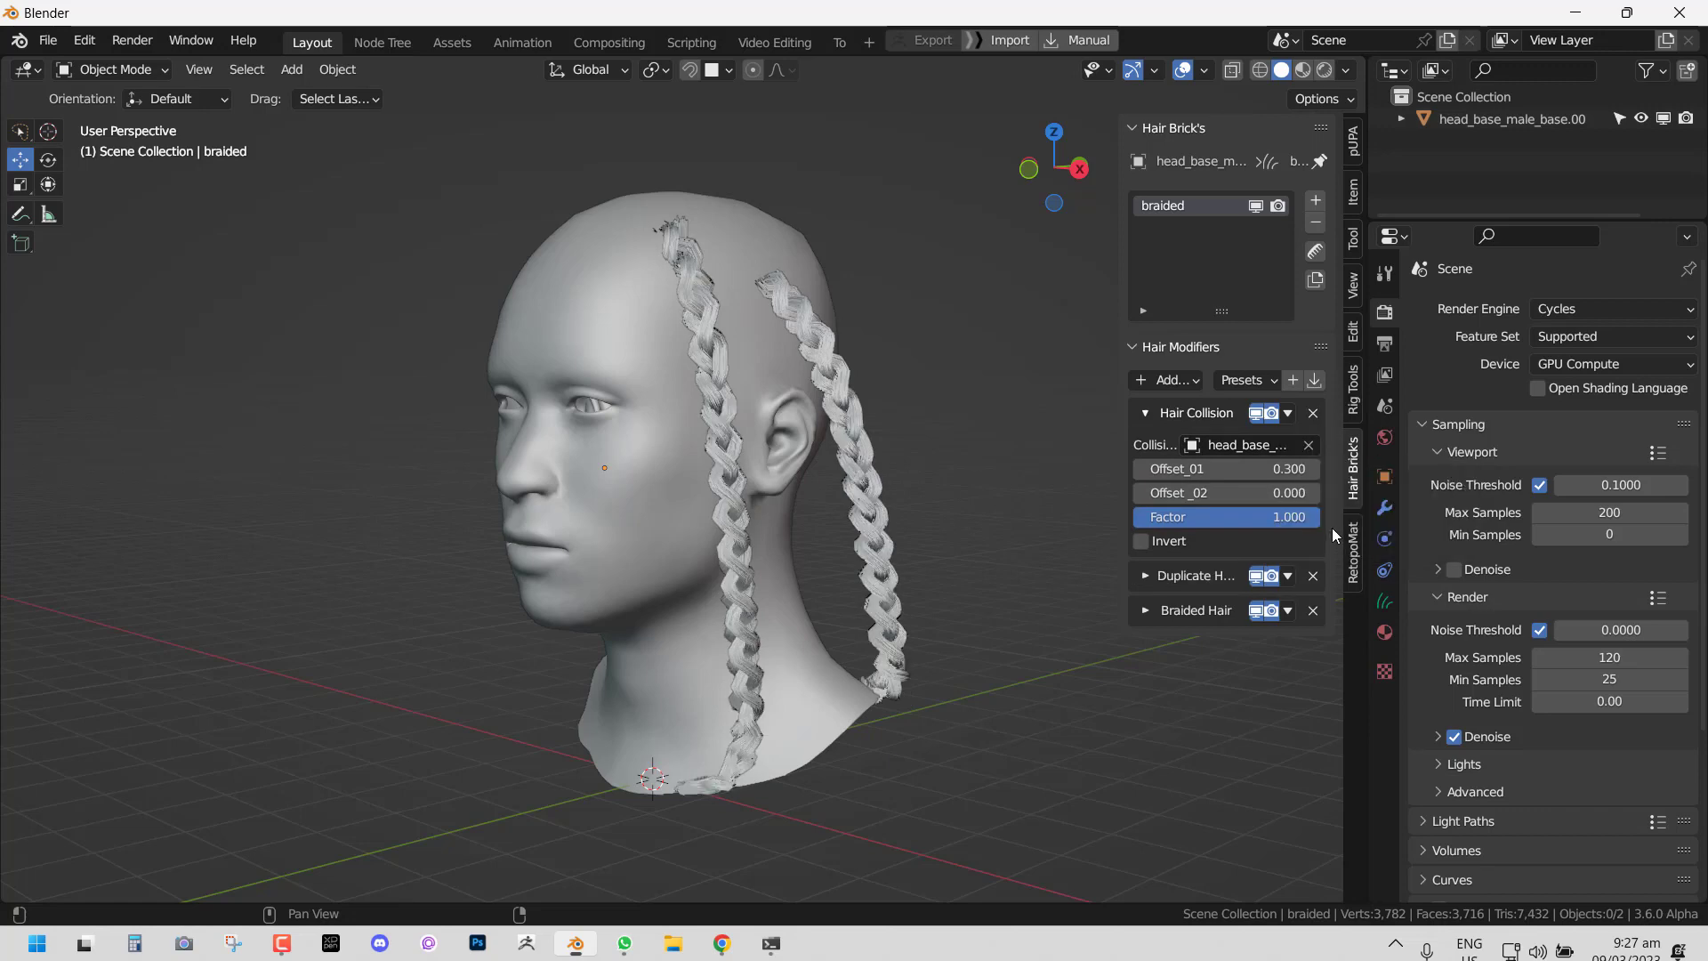
pyautogui.moveTo(838, 588); pyautogui.dragTo(979, 534, button='middle')
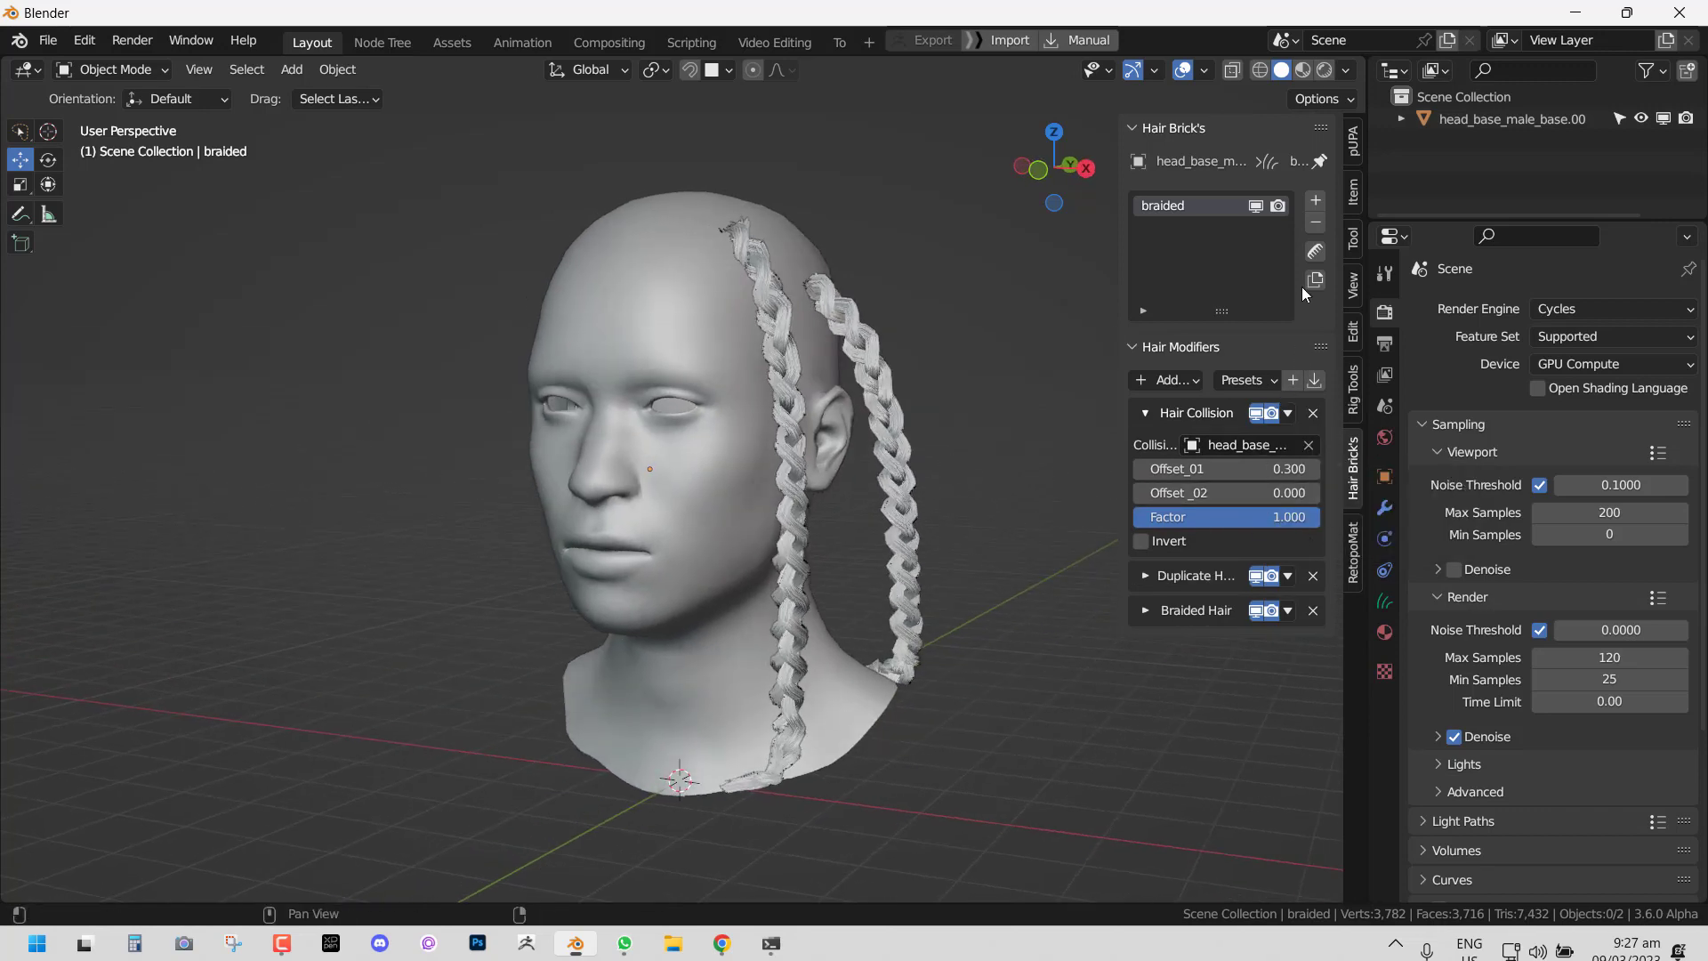
# Step: Comb the braids' lower ends outward from the neck in Sculpt Mode and return to Object Mode
pyautogui.click(1313, 252)
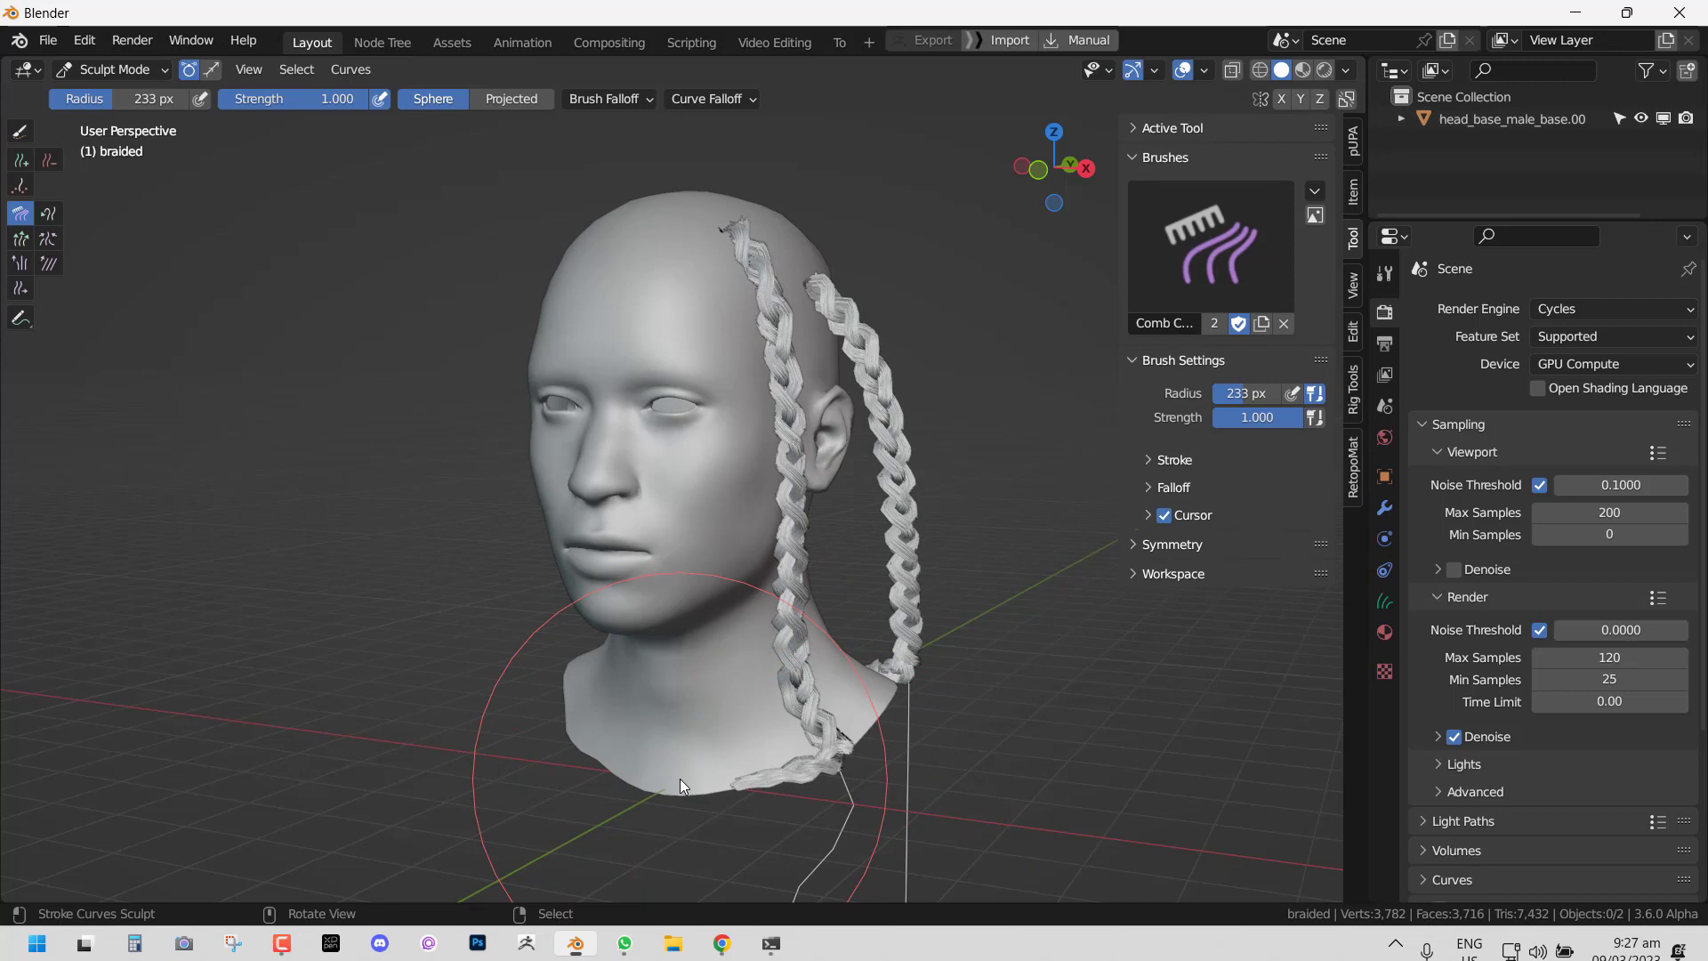
pyautogui.moveTo(749, 749)
pyautogui.mouseDown()
pyautogui.moveTo(850, 831)
pyautogui.moveTo(414, 875)
pyautogui.moveTo(935, 715)
pyautogui.moveTo(983, 678)
pyautogui.mouseUp()
pyautogui.moveTo(983, 677); pyautogui.dragTo(884, 692, button='middle')
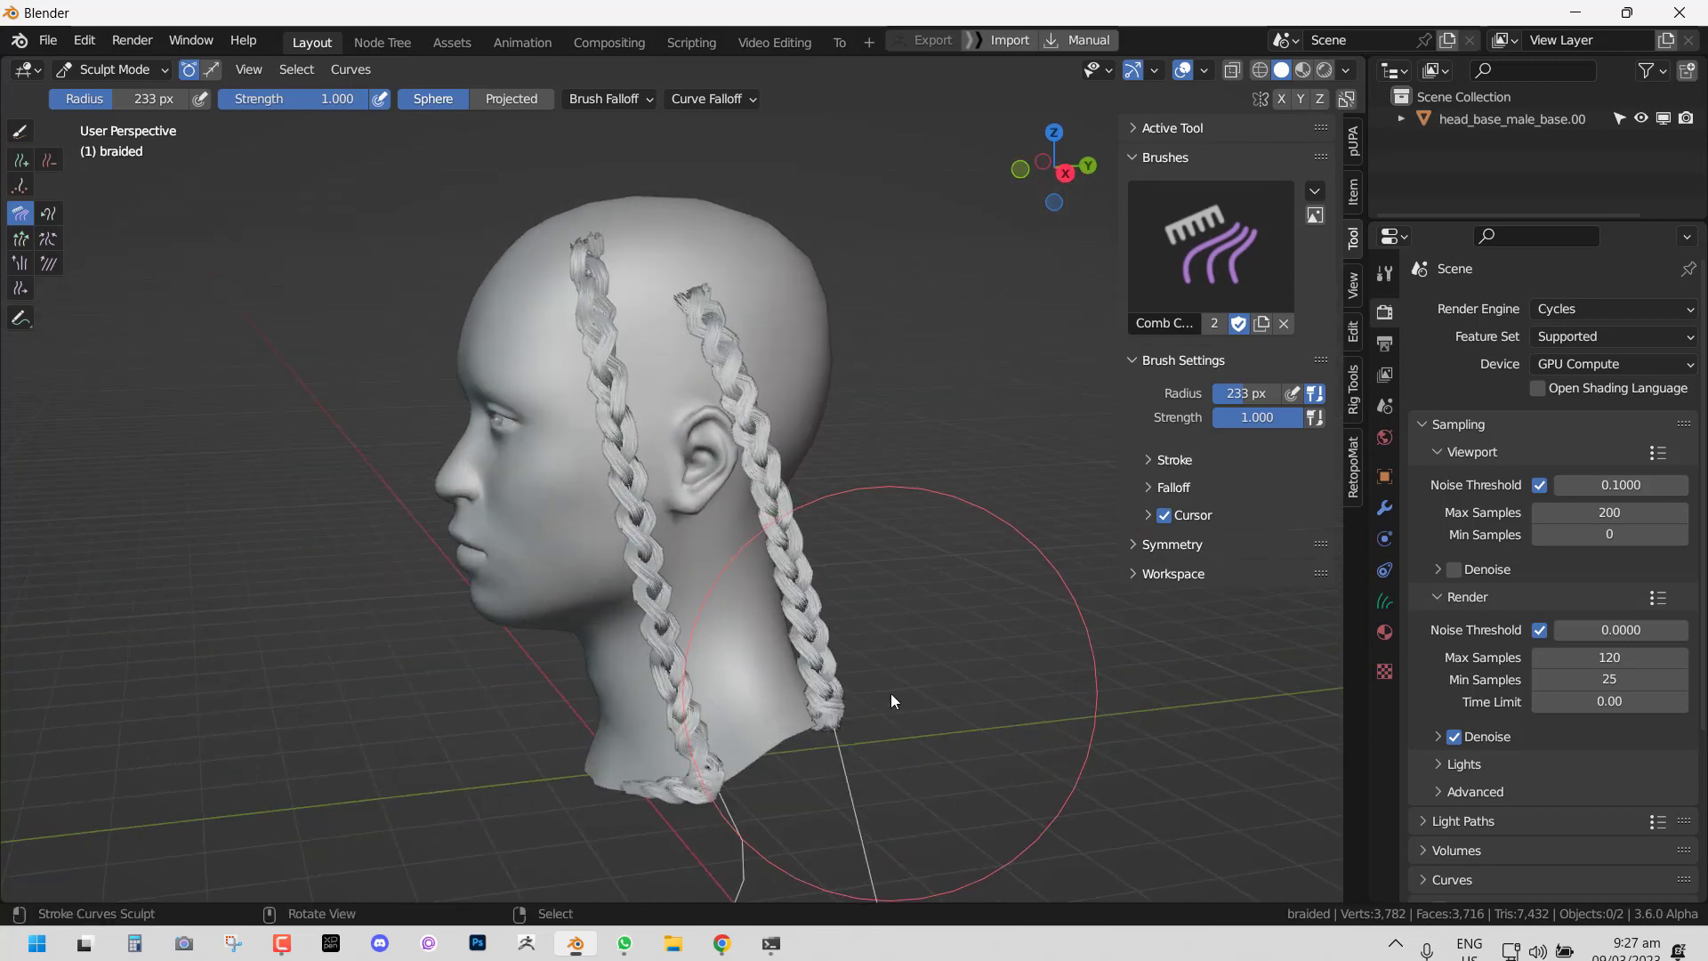
pyautogui.hotkey('ctrl', 'Tab')
pyautogui.press('4')
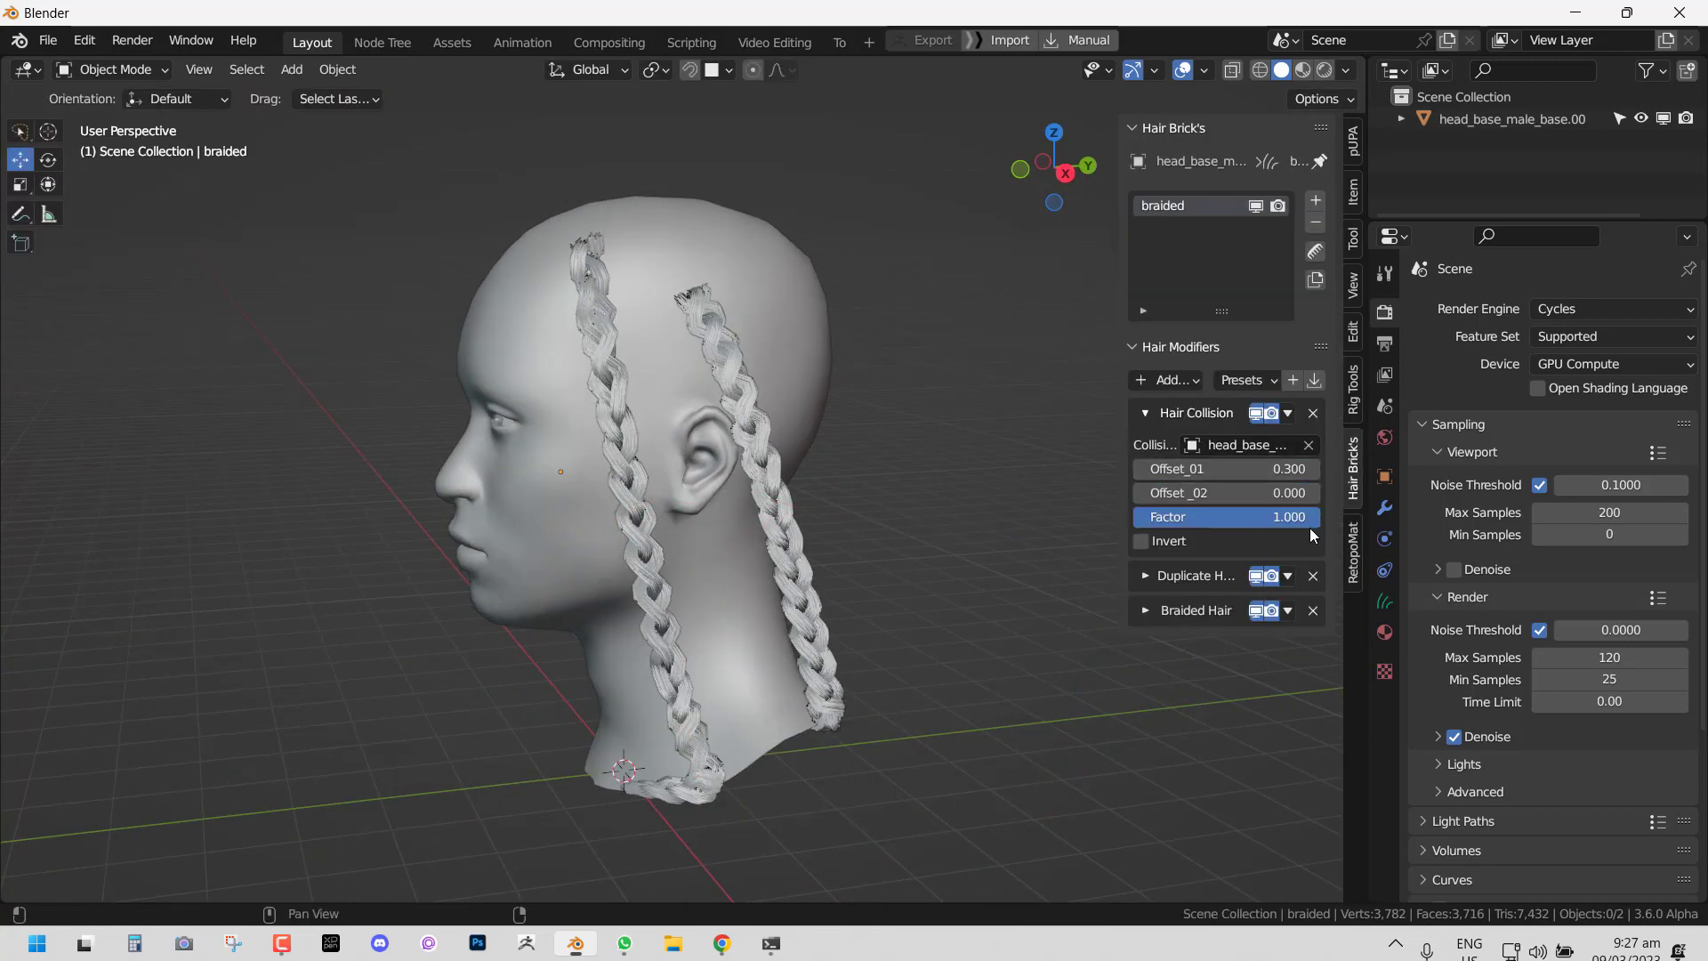
# Step: Remove the Hair Collision modifier from the braided hair
pyautogui.click(1312, 412)
pyautogui.moveTo(715, 605); pyautogui.dragTo(879, 520, button='middle')
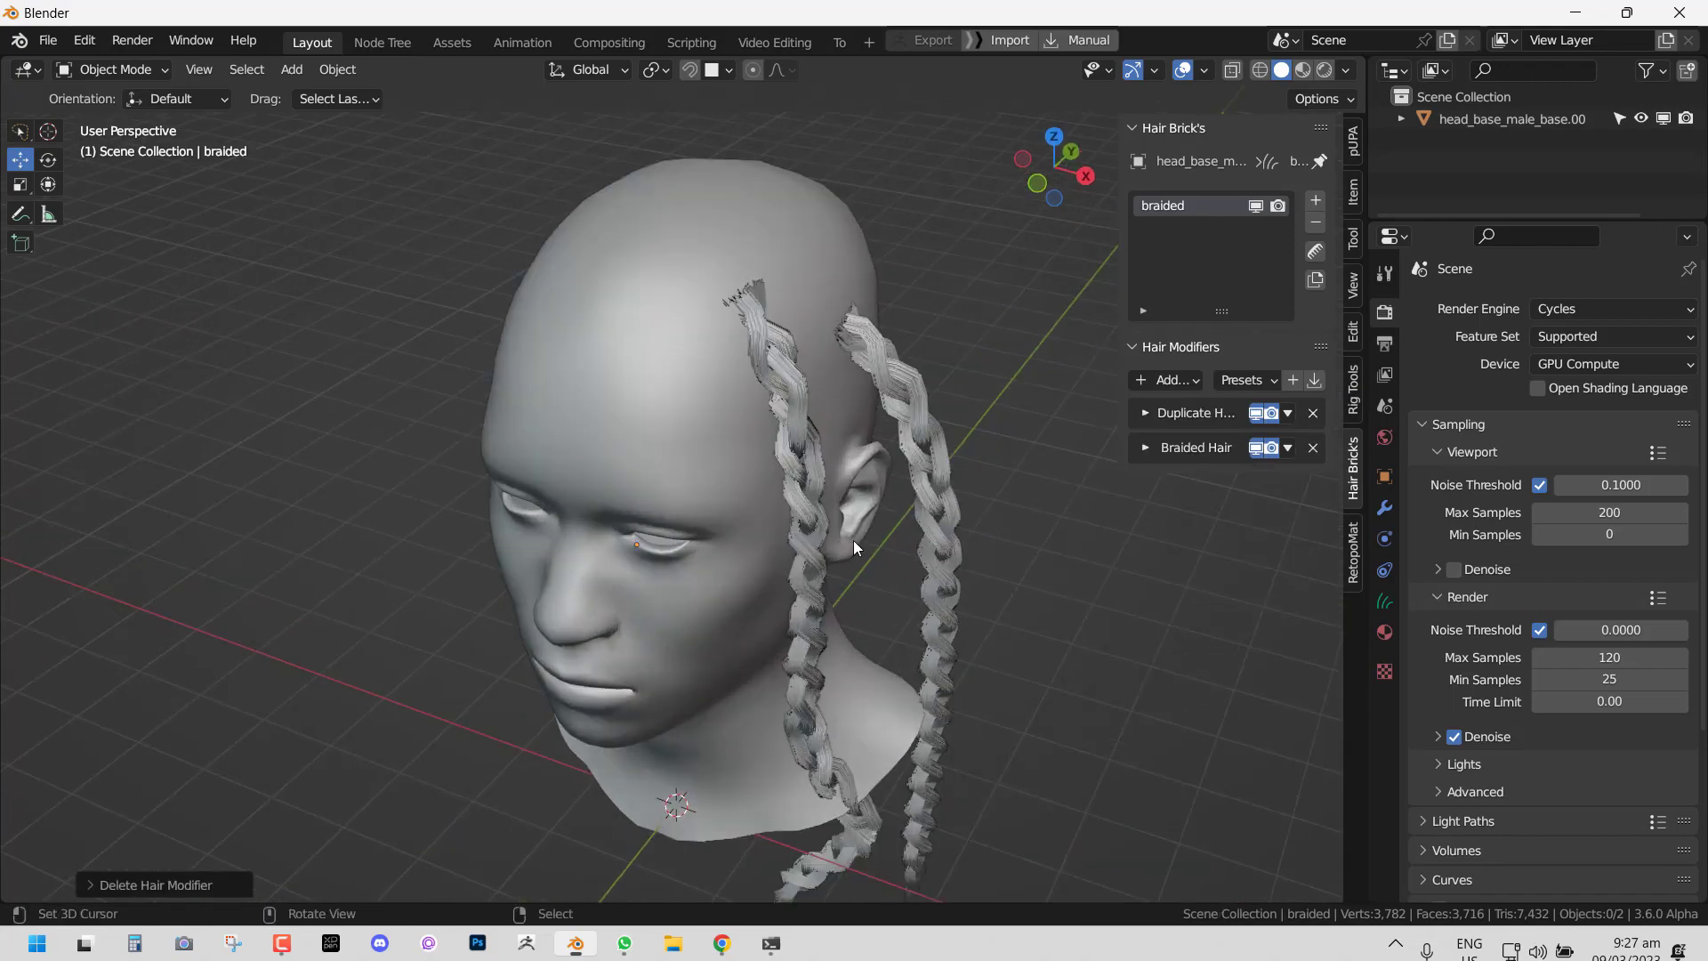
pyautogui.keyDown('shift'); pyautogui.moveTo(852, 541); pyautogui.dragTo(762, 657, button='middle'); pyautogui.keyUp('shift')
pyautogui.scroll(4, 743, 590)
pyautogui.moveTo(600, 297); pyautogui.dragTo(747, 317, button='middle')
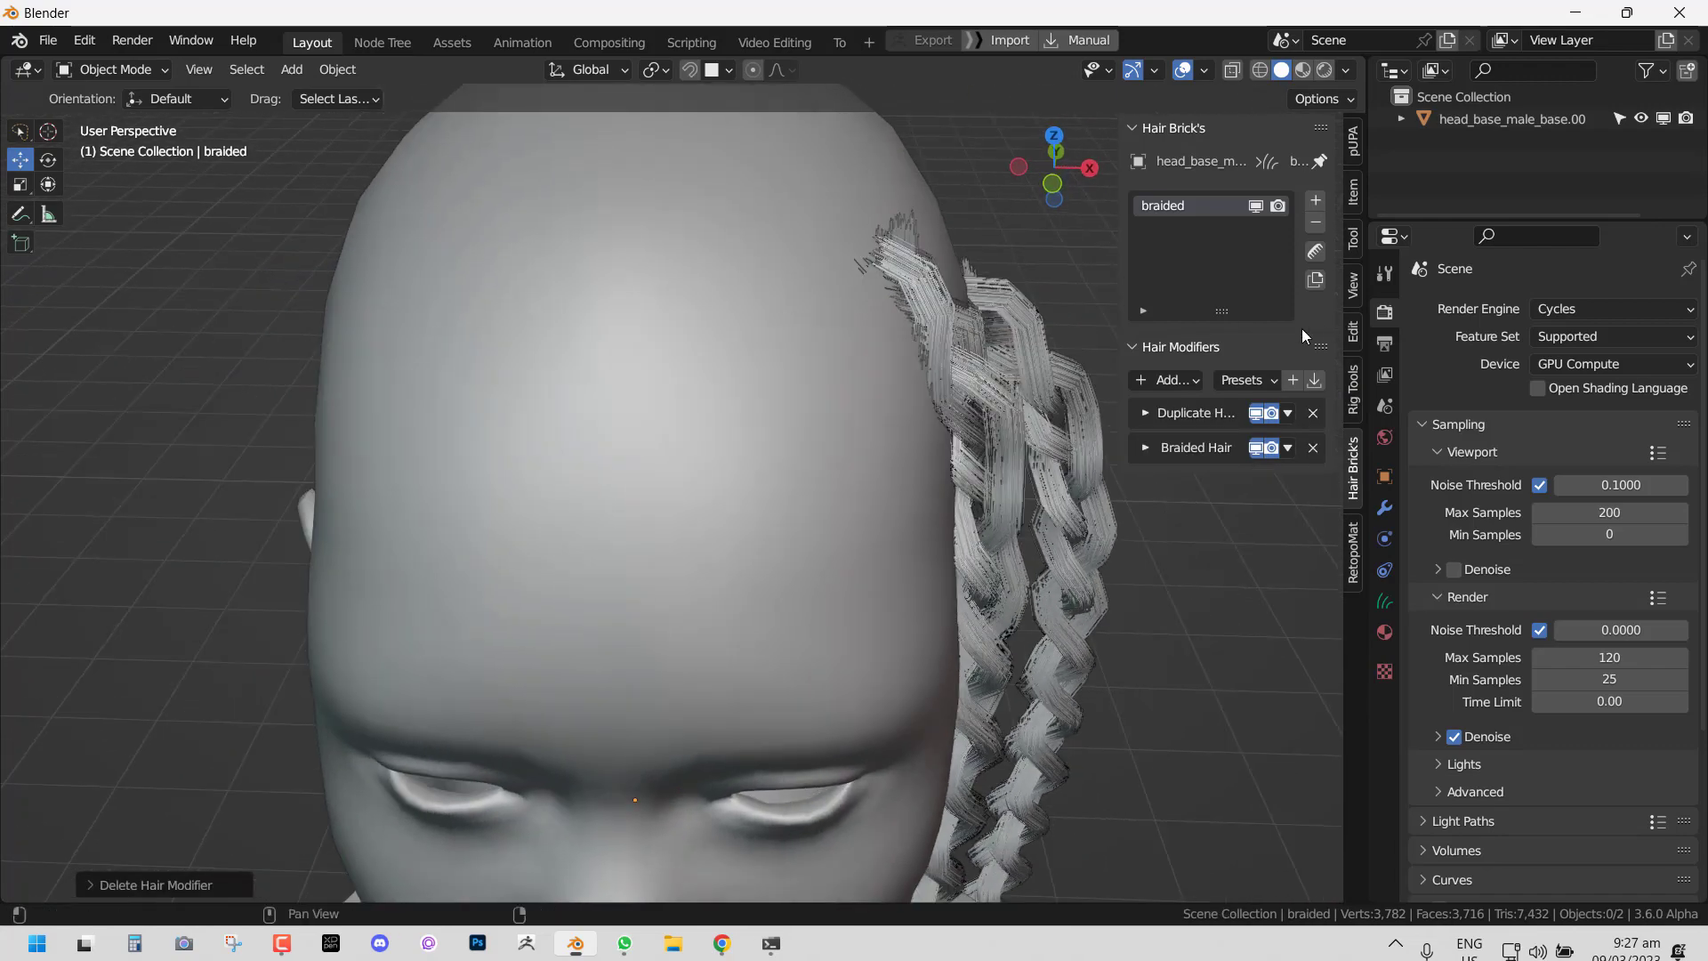
# Step: Add a Snap To Mesh 1 modifier to the braided hair with the head mesh as its target object
pyautogui.click(1169, 381)
pyautogui.click(1148, 694)
pyautogui.scroll(-3, 985, 568)
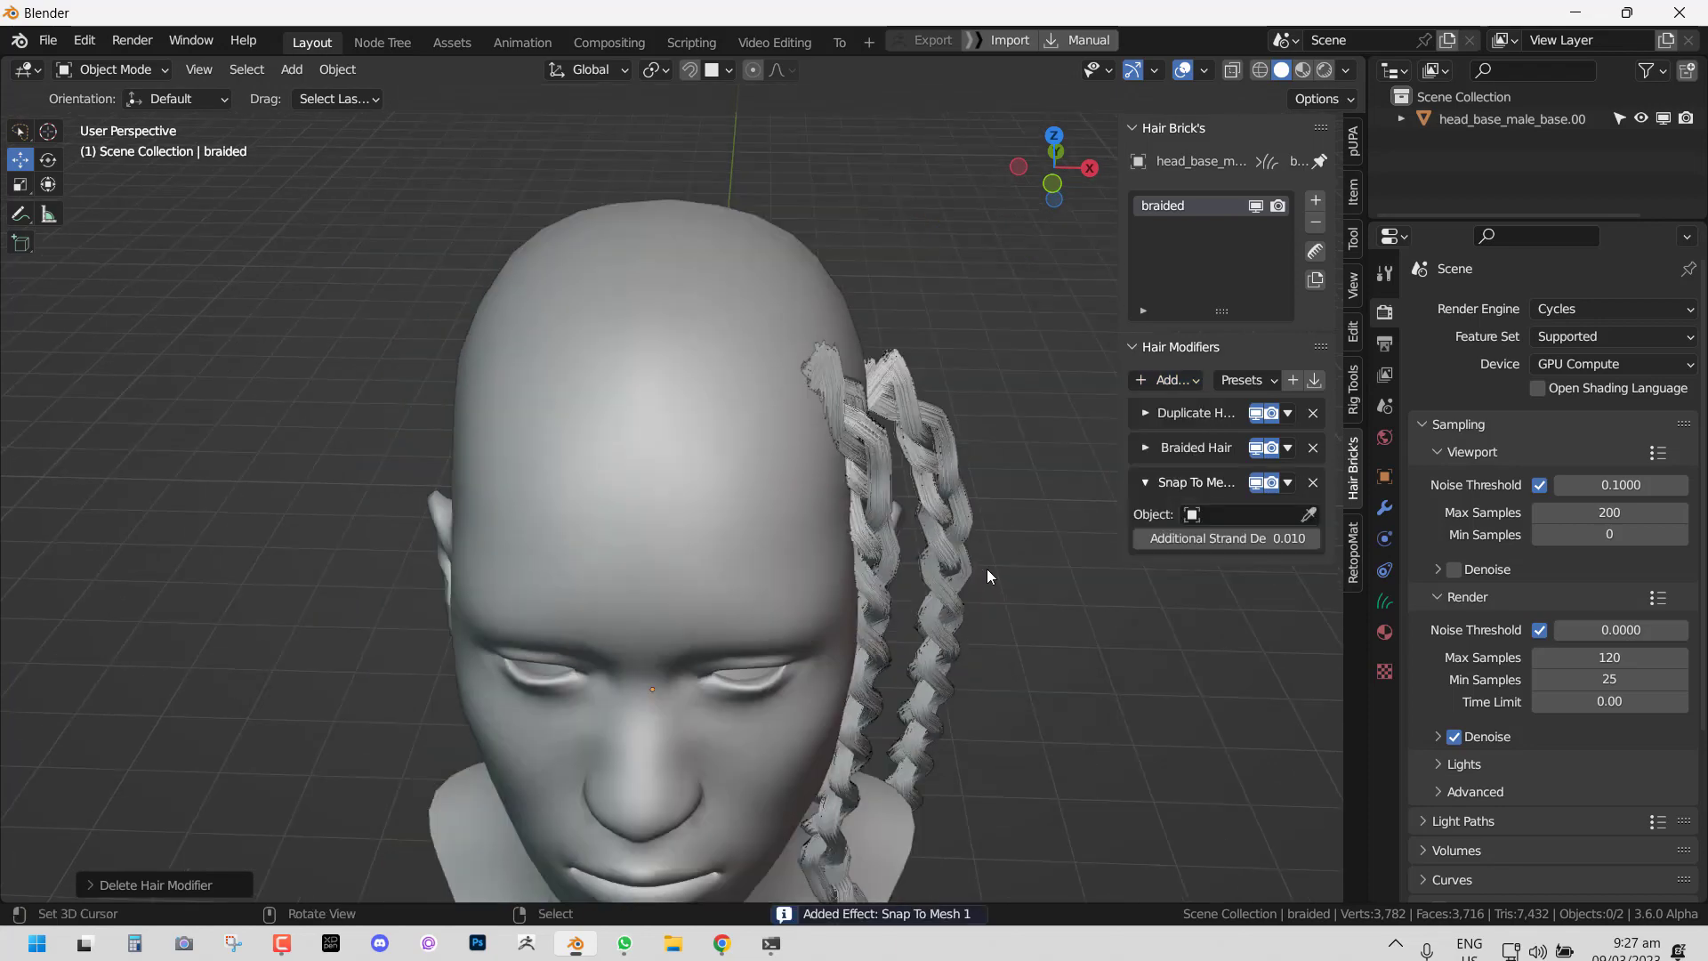
pyautogui.moveTo(986, 568); pyautogui.dragTo(889, 551, button='middle')
pyautogui.click(1308, 514)
pyautogui.click(706, 463)
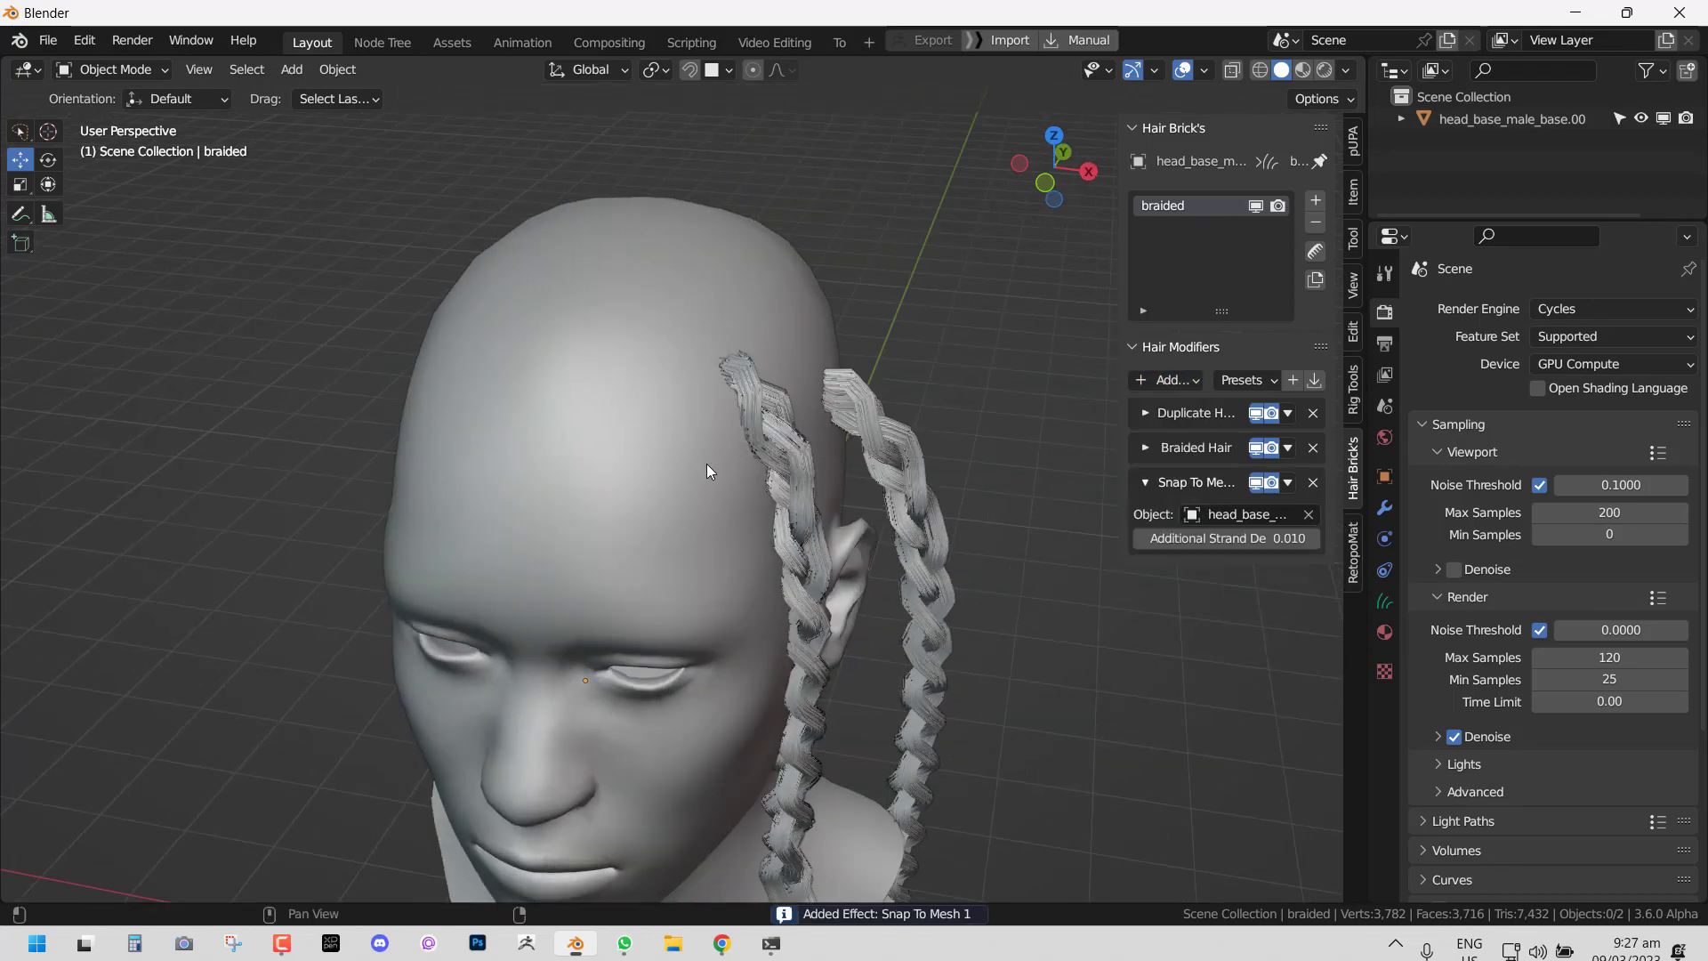
# Step: Add a Subdivide Curve modifier to the braided hair and move it above Snap To Mesh 1
pyautogui.moveTo(707, 462); pyautogui.dragTo(1328, 428, button='middle')
pyautogui.moveTo(783, 427); pyautogui.dragTo(841, 418, button='middle')
pyautogui.click(1165, 380)
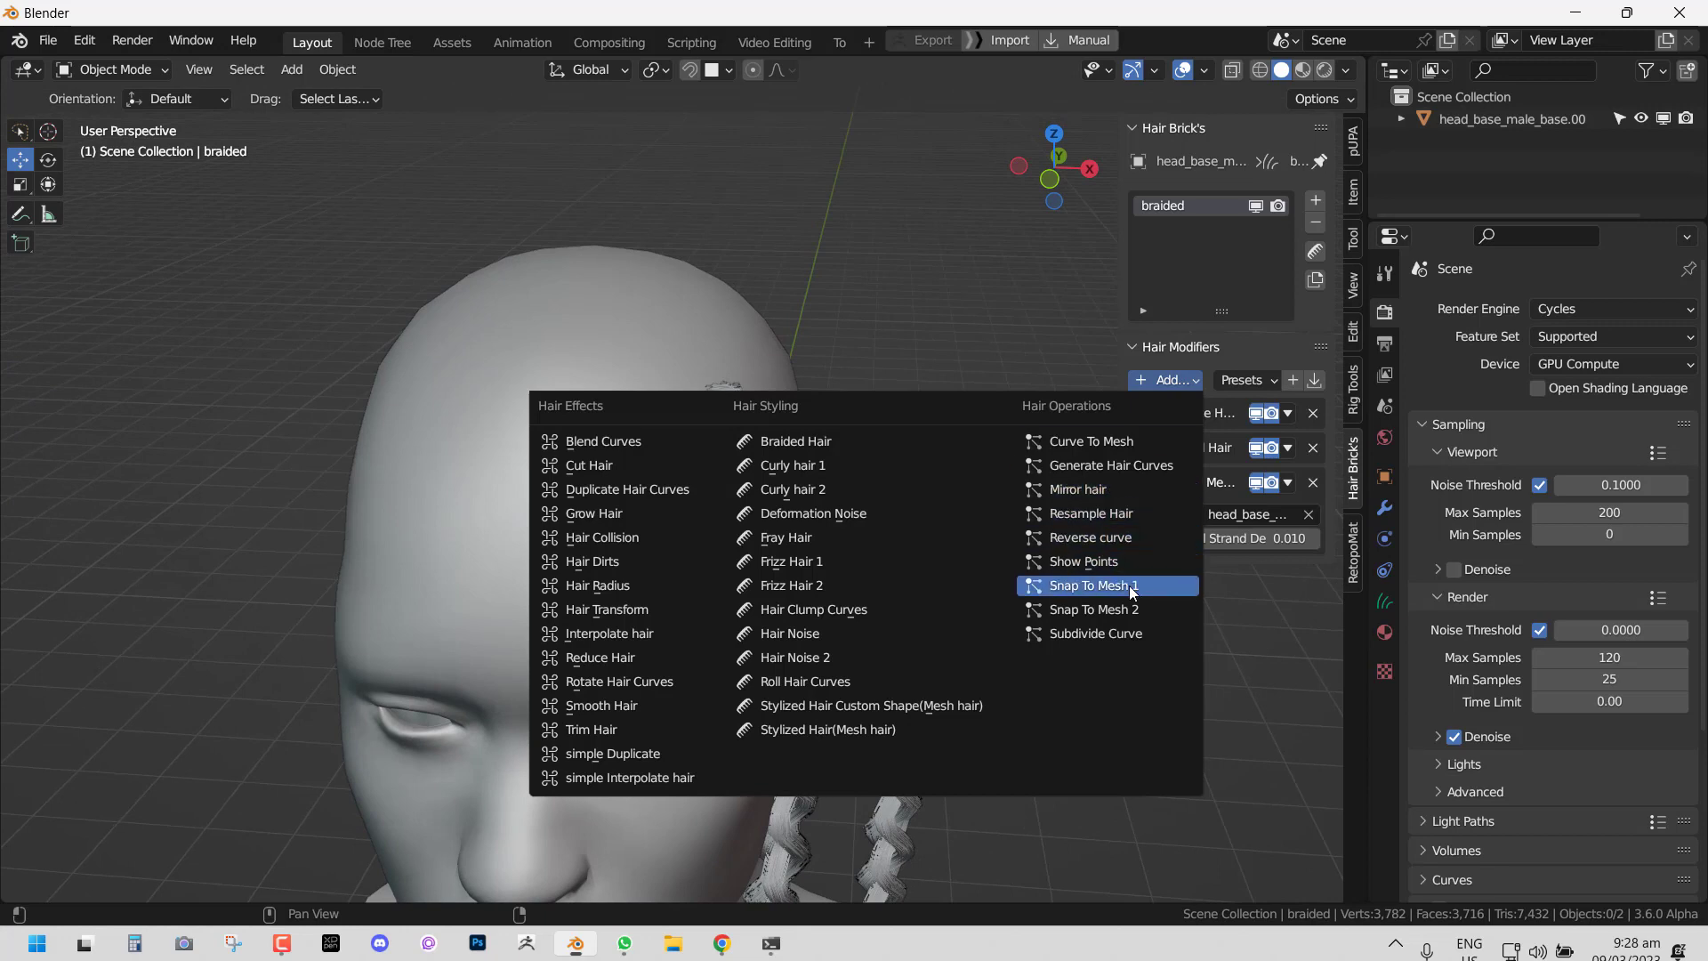
pyautogui.click(1138, 632)
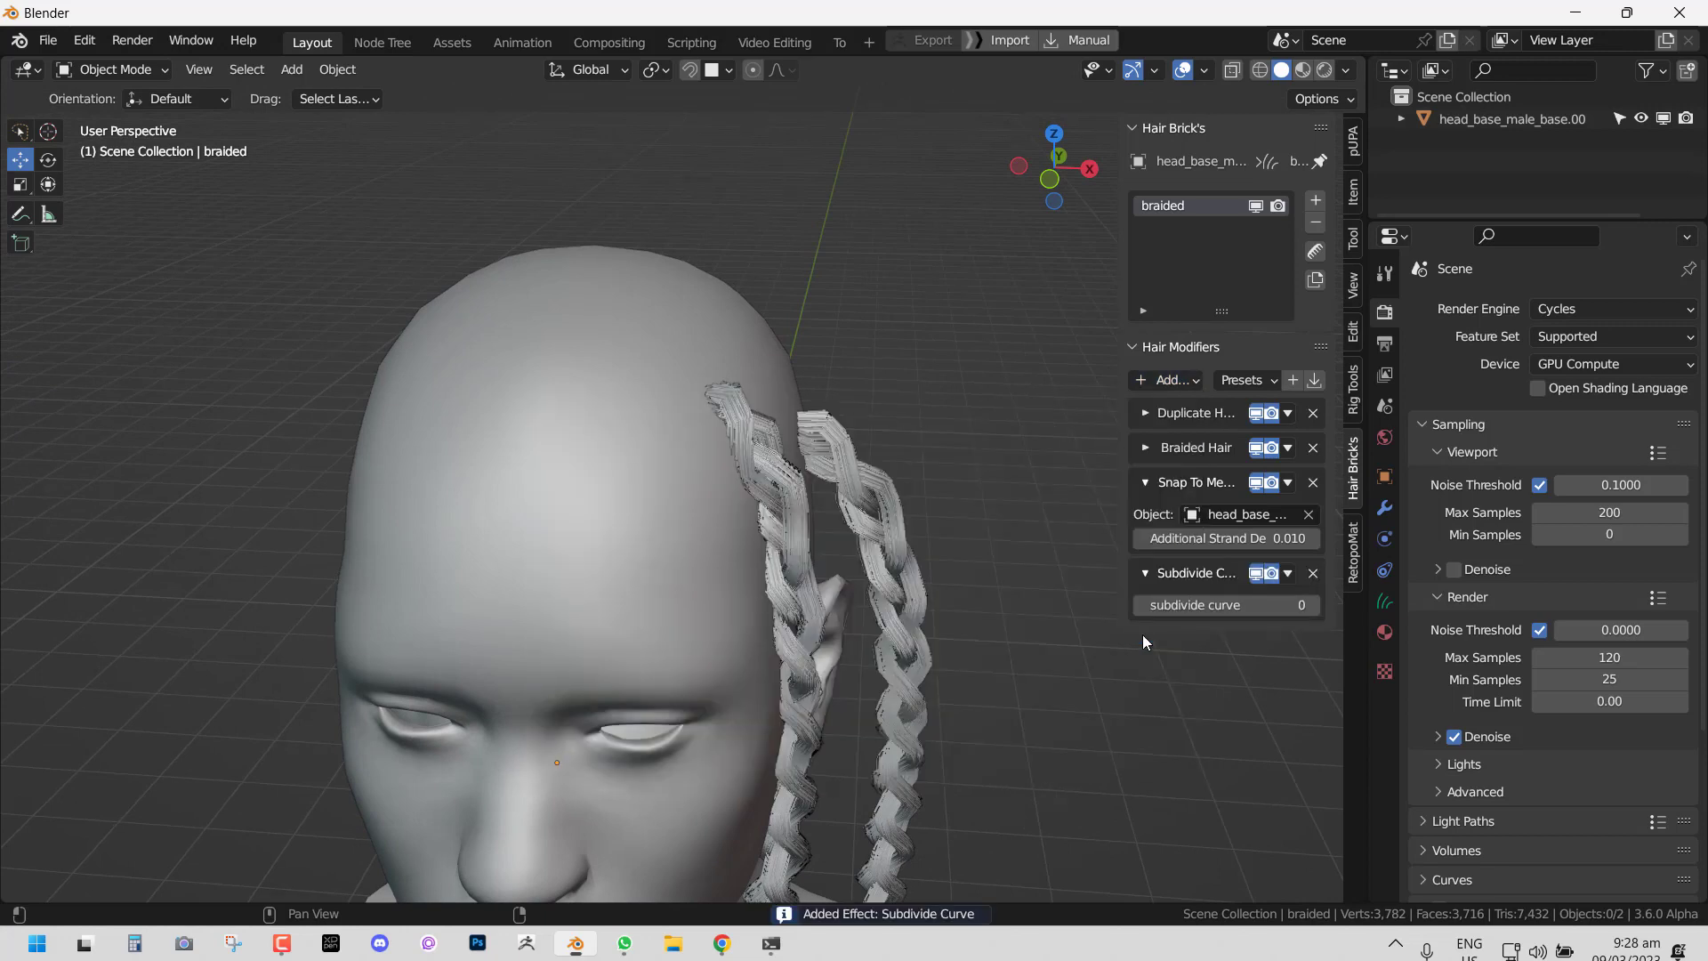
pyautogui.click(1287, 572)
pyautogui.click(1339, 645)
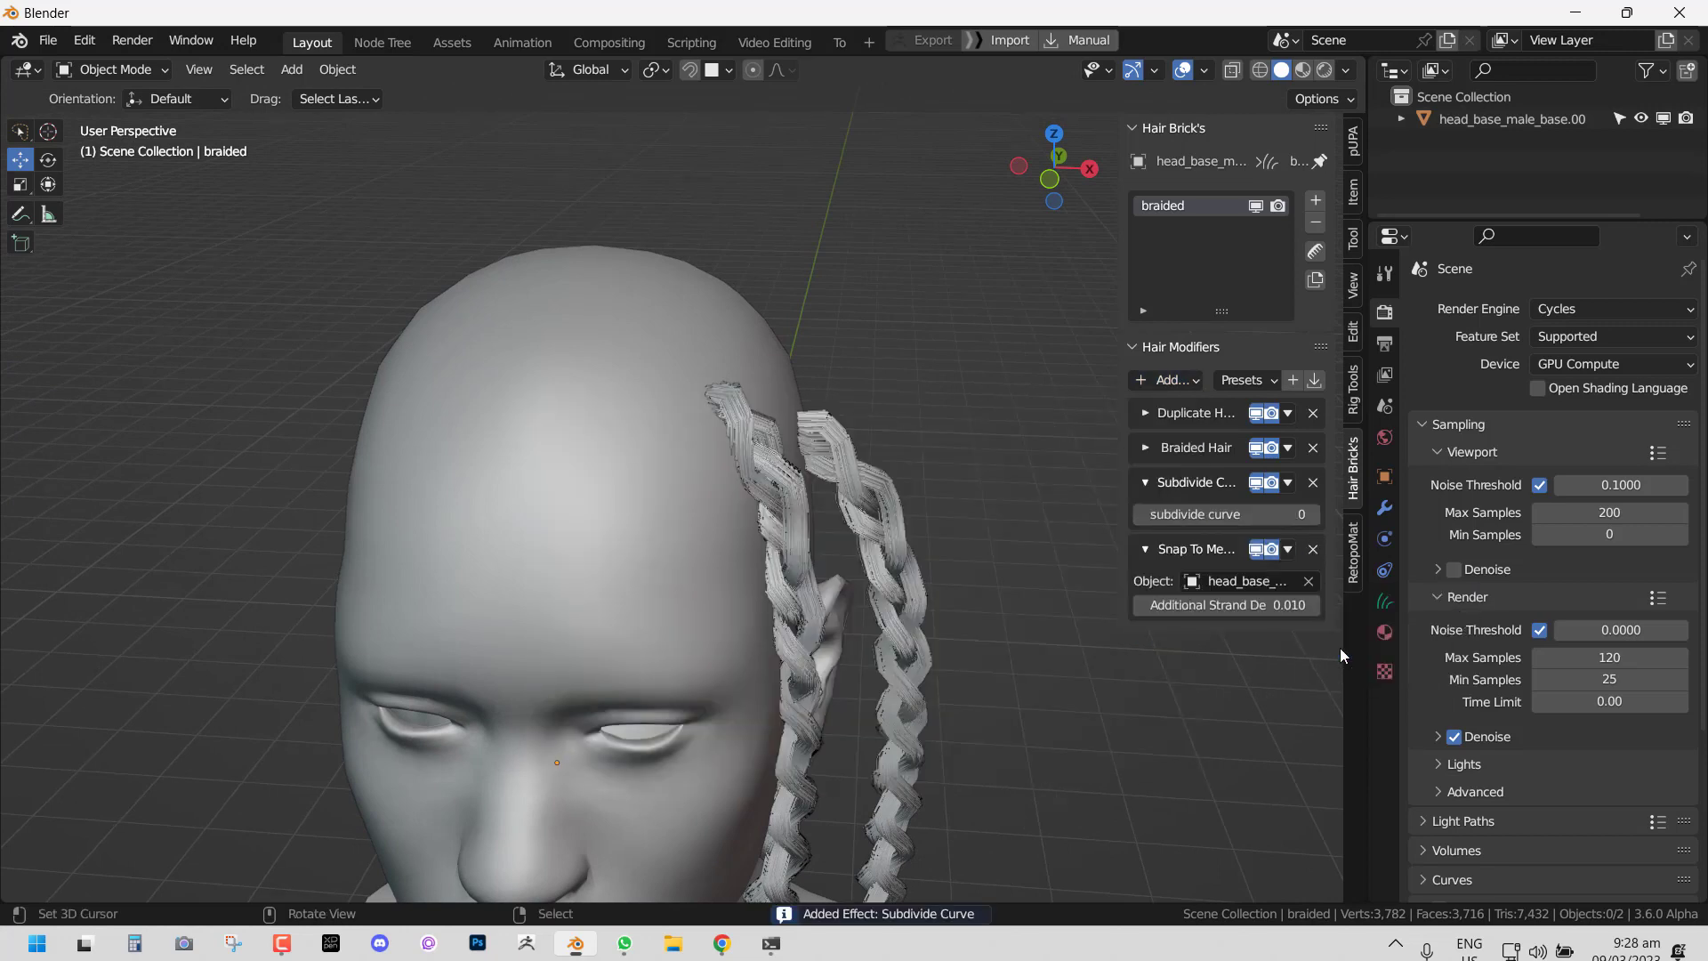
# Step: Set the subdivide curve level to 3 and the Snap To Mesh additional strand value to 0.240
pyautogui.click(1318, 512)
pyautogui.click(1318, 513)
pyautogui.click(1319, 512)
pyautogui.moveTo(725, 563)
pyautogui.mouseDown(button='middle')
pyautogui.moveTo(722, 614)
pyautogui.moveTo(715, 565)
pyautogui.mouseUp(button='middle')
pyautogui.moveTo(1274, 605); pyautogui.dragTo(1380, 605)
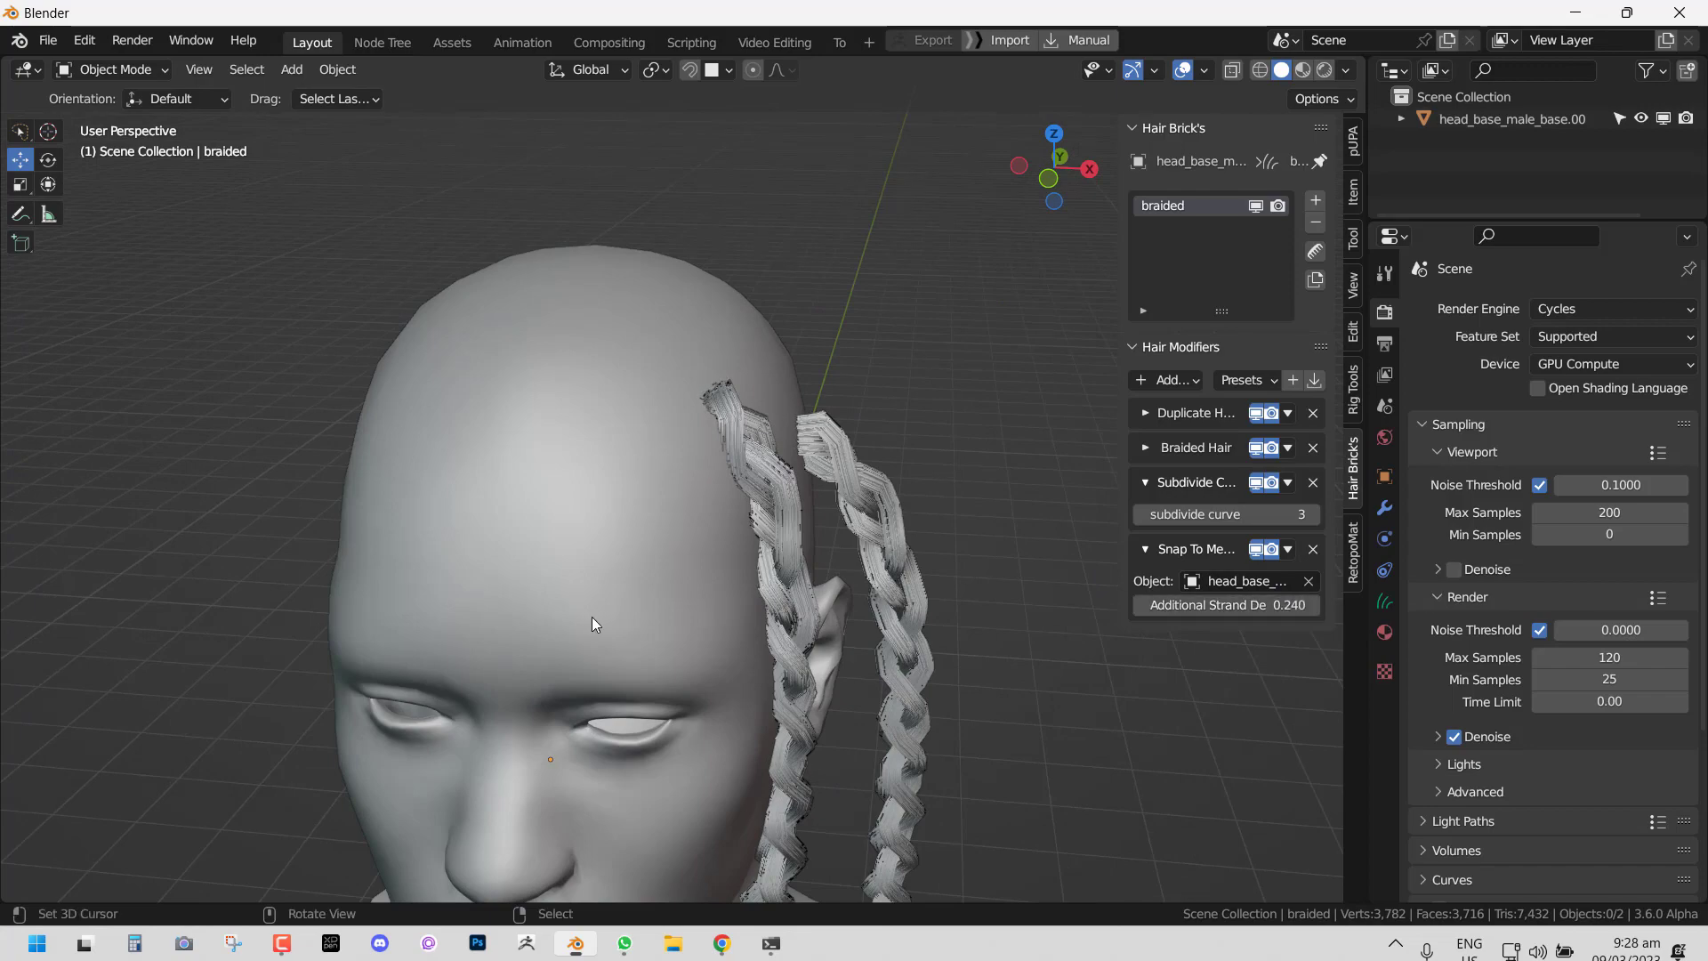
pyautogui.moveTo(591, 617); pyautogui.dragTo(823, 587, button='middle')
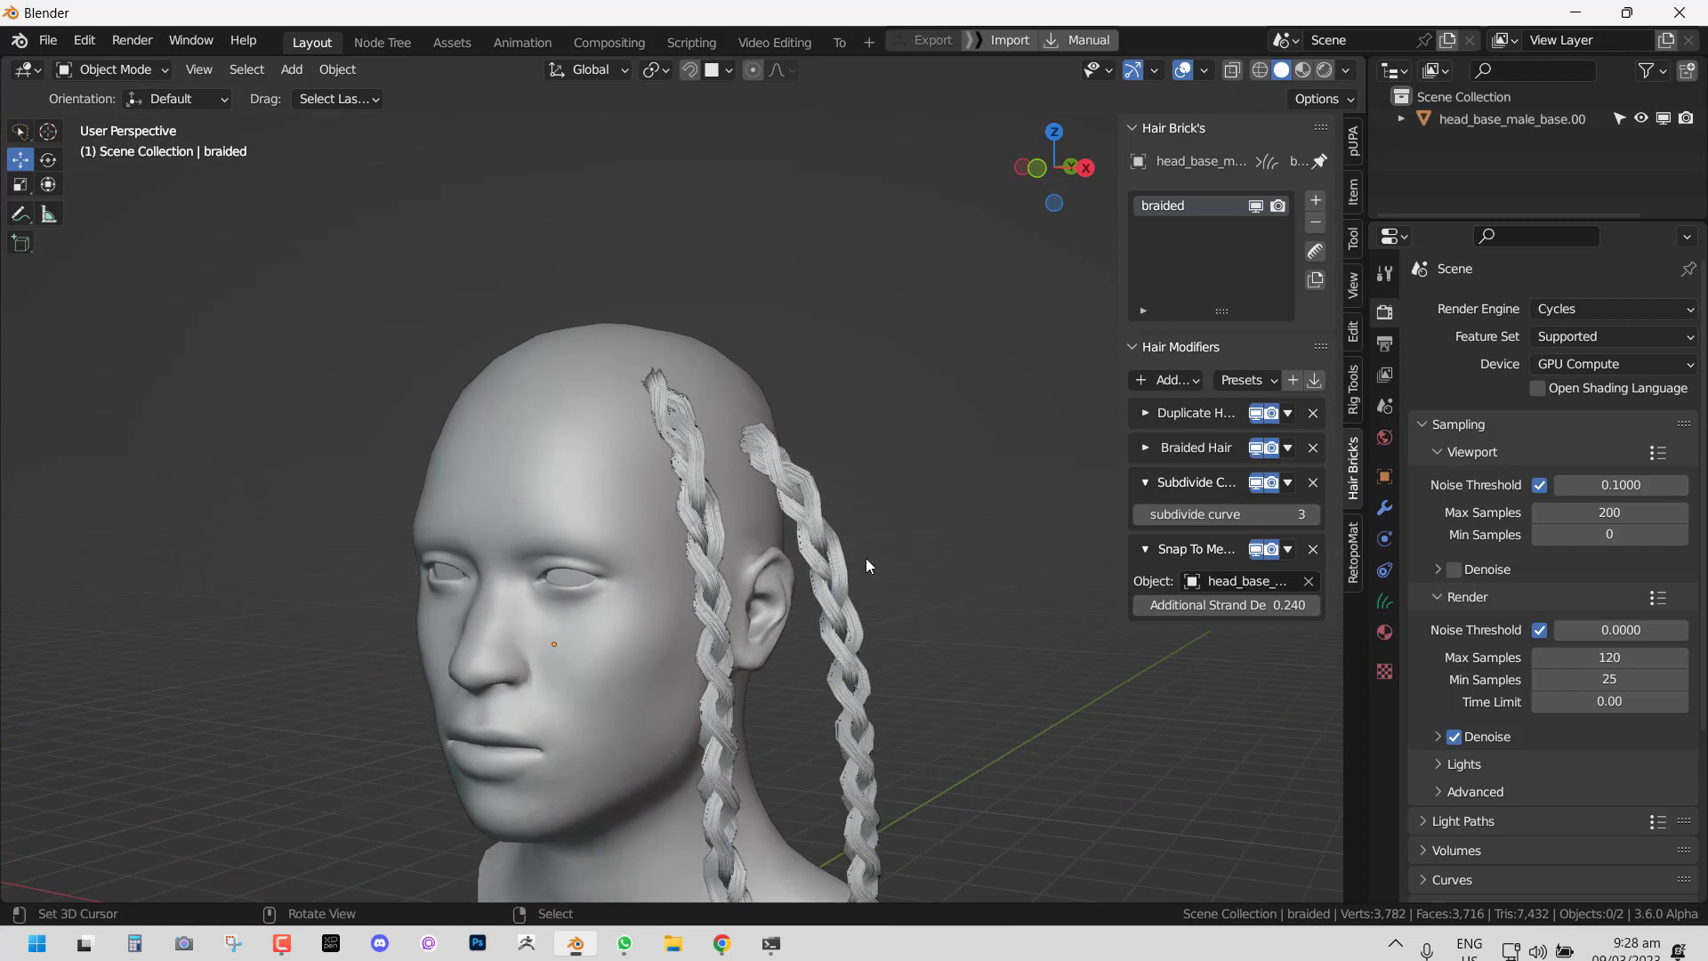
# Step: Select the braids and save their hair modifier stack as a preset named braided_2
pyautogui.click(845, 559)
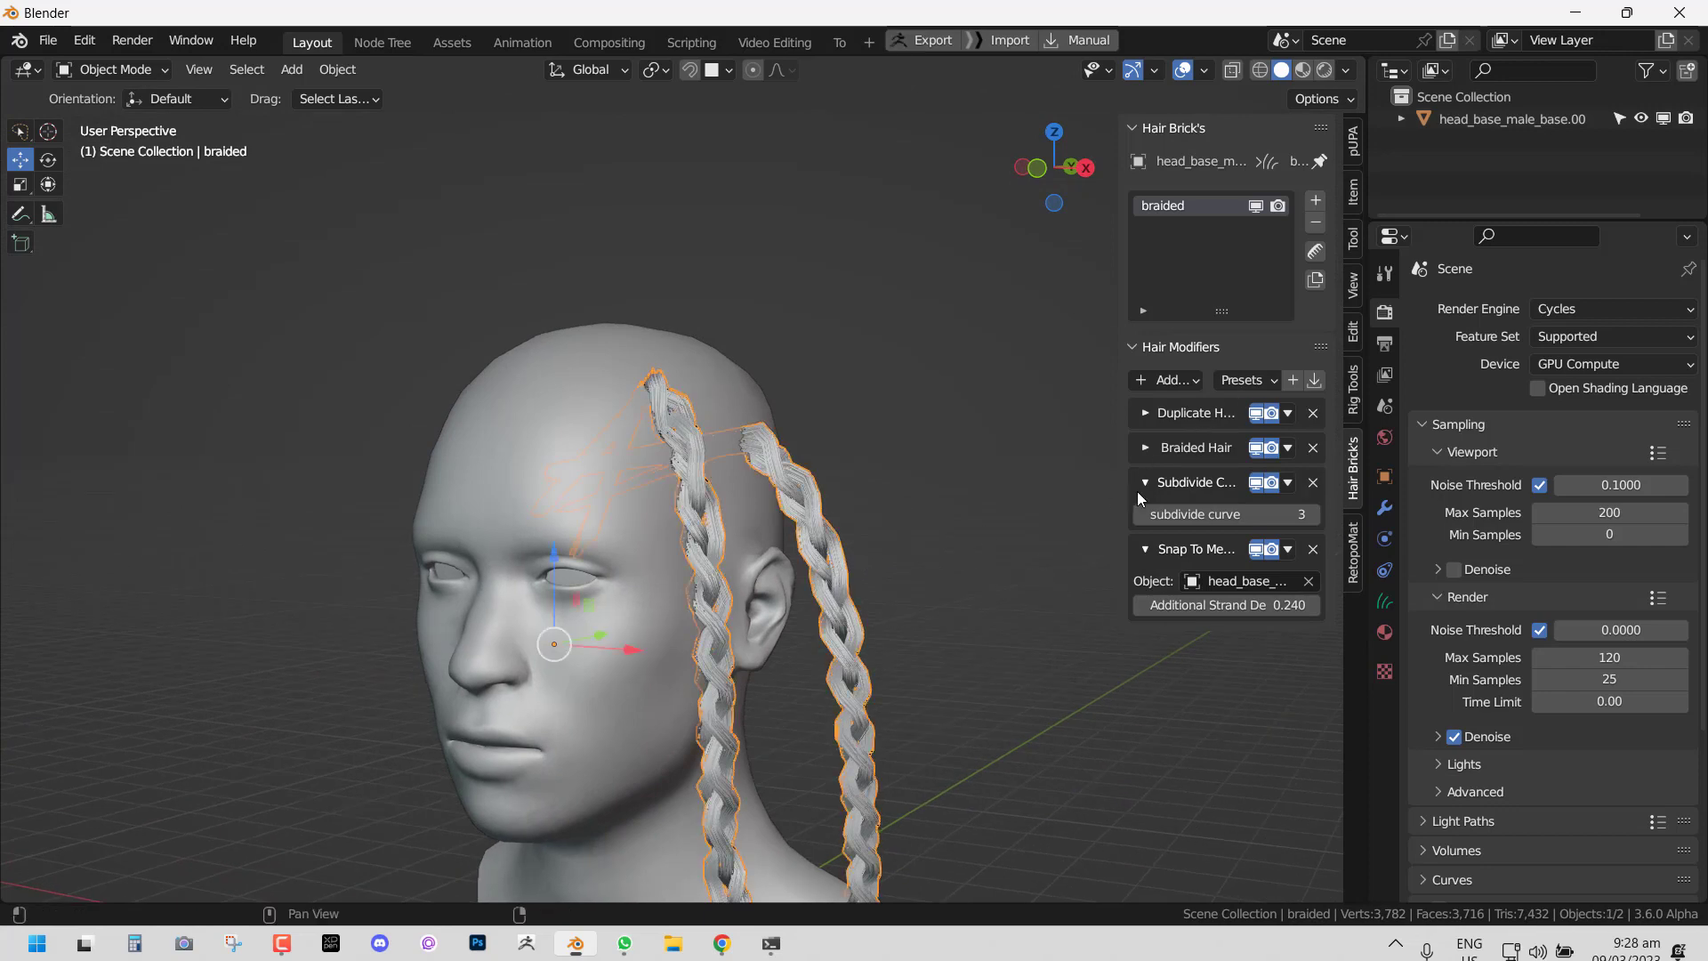
pyautogui.click(1293, 379)
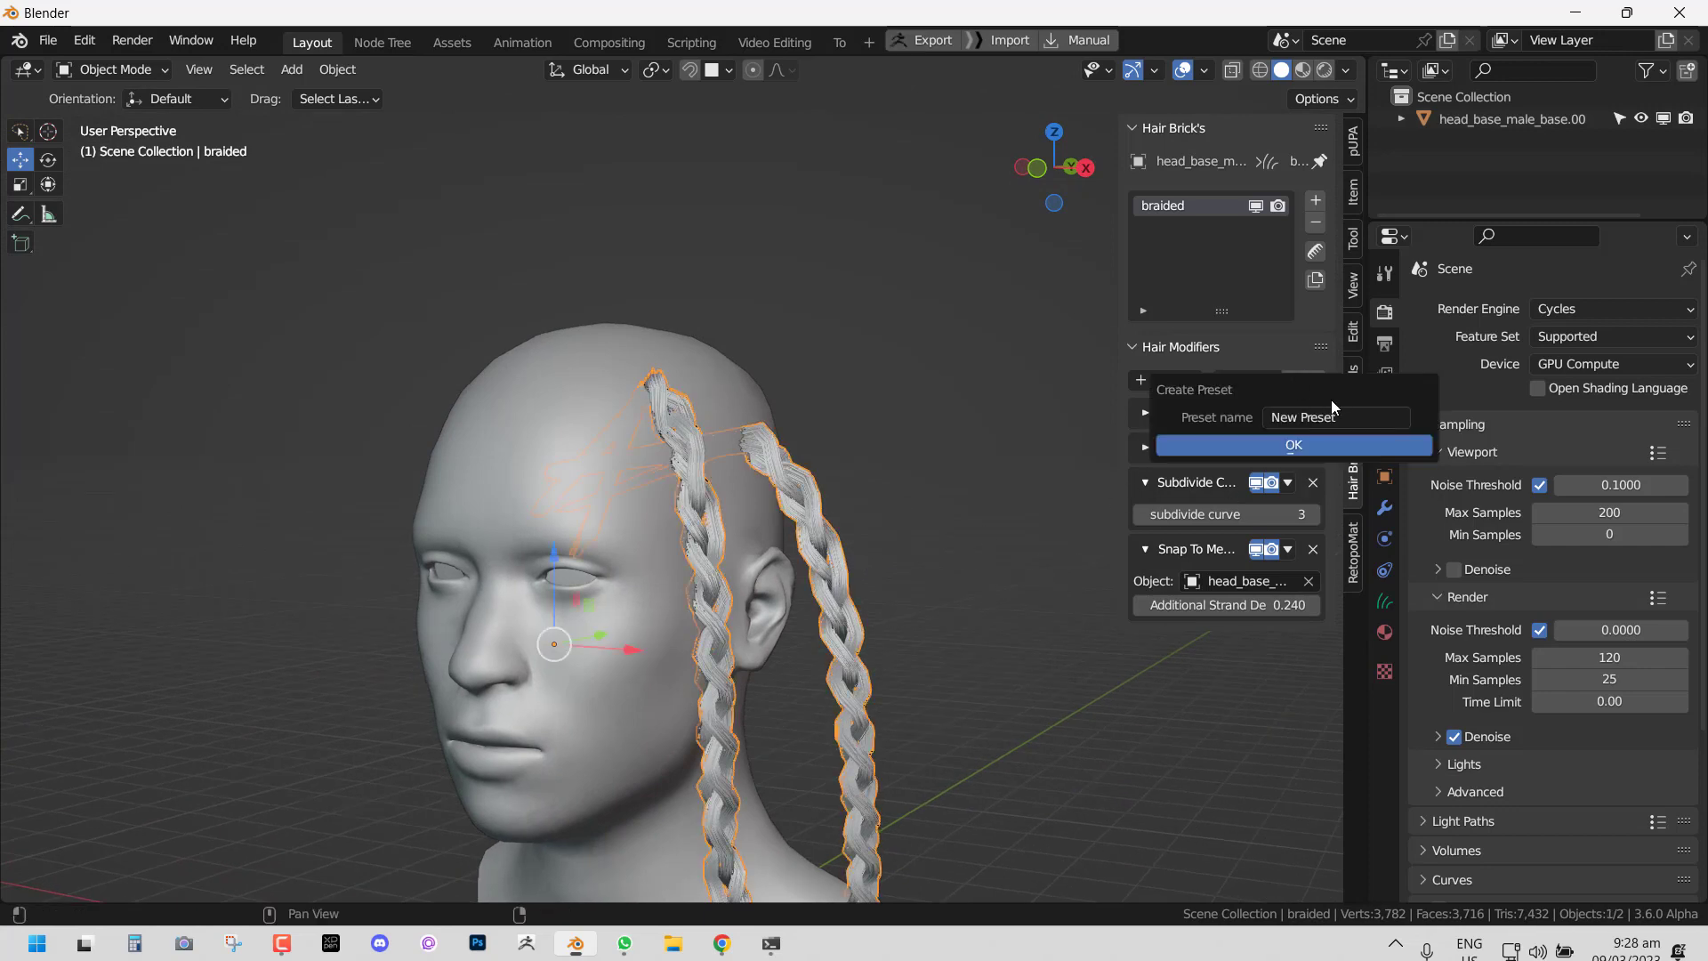
pyautogui.write('braided_2')
pyautogui.press('Return')
pyautogui.click(1349, 436)
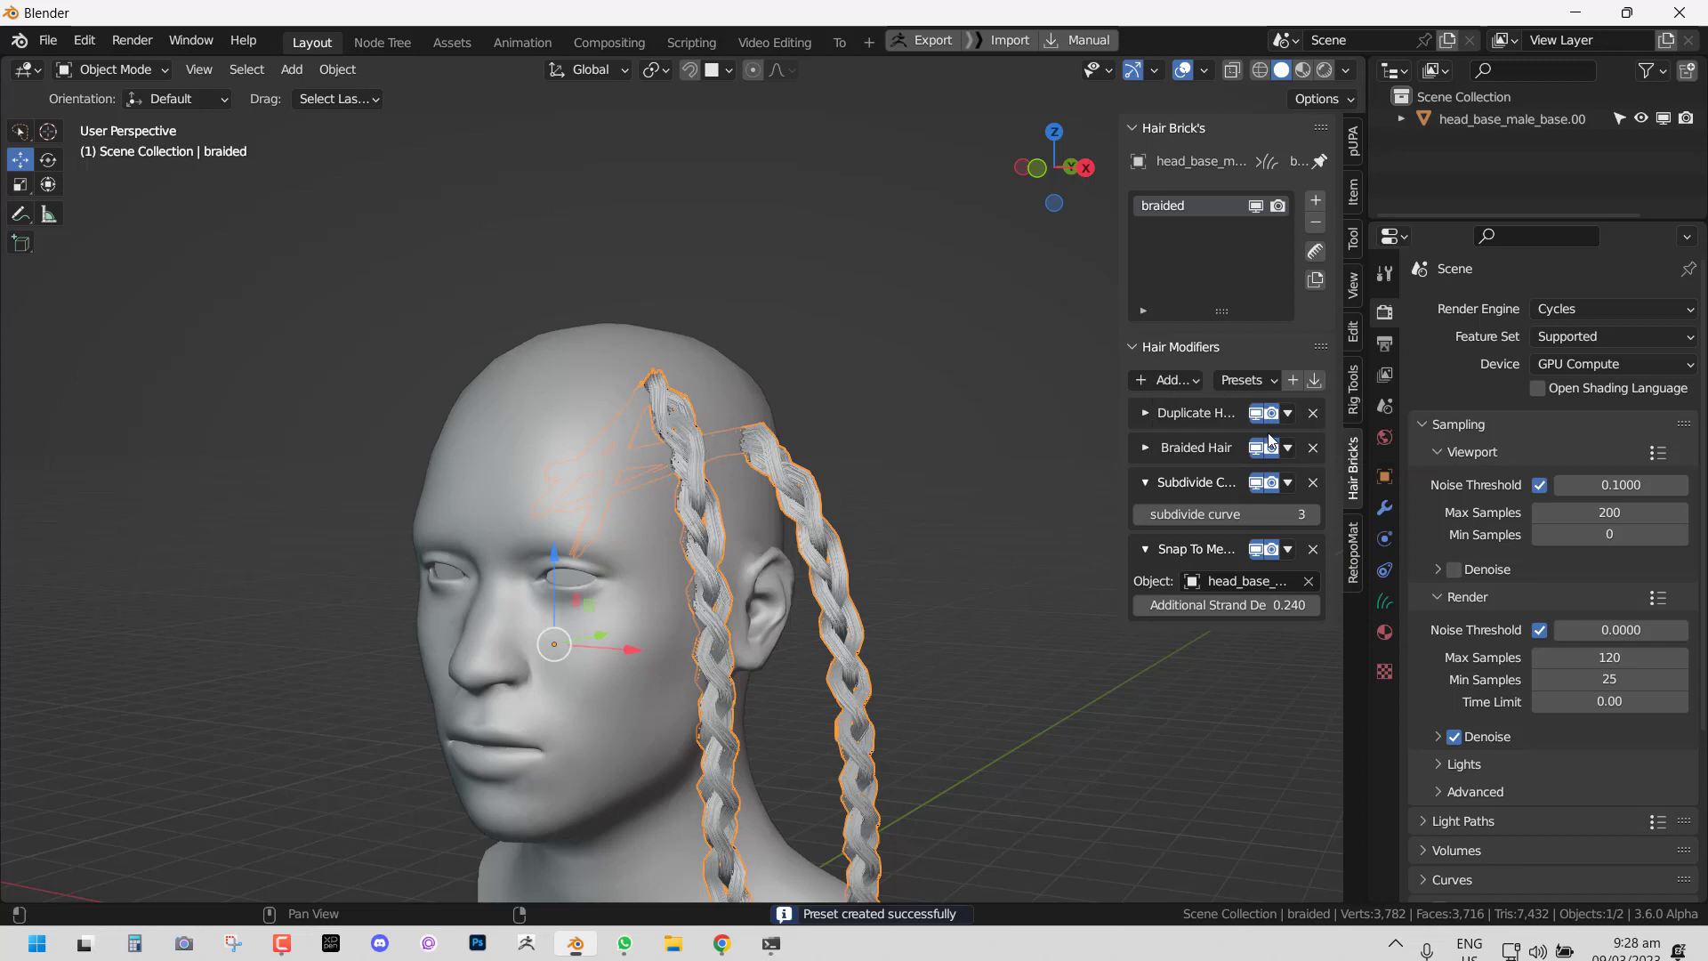
# Step: Try an additional strand value of 0.1 in Snap To Mesh, set it to 0.040 and deselect the braids
pyautogui.click(1257, 605)
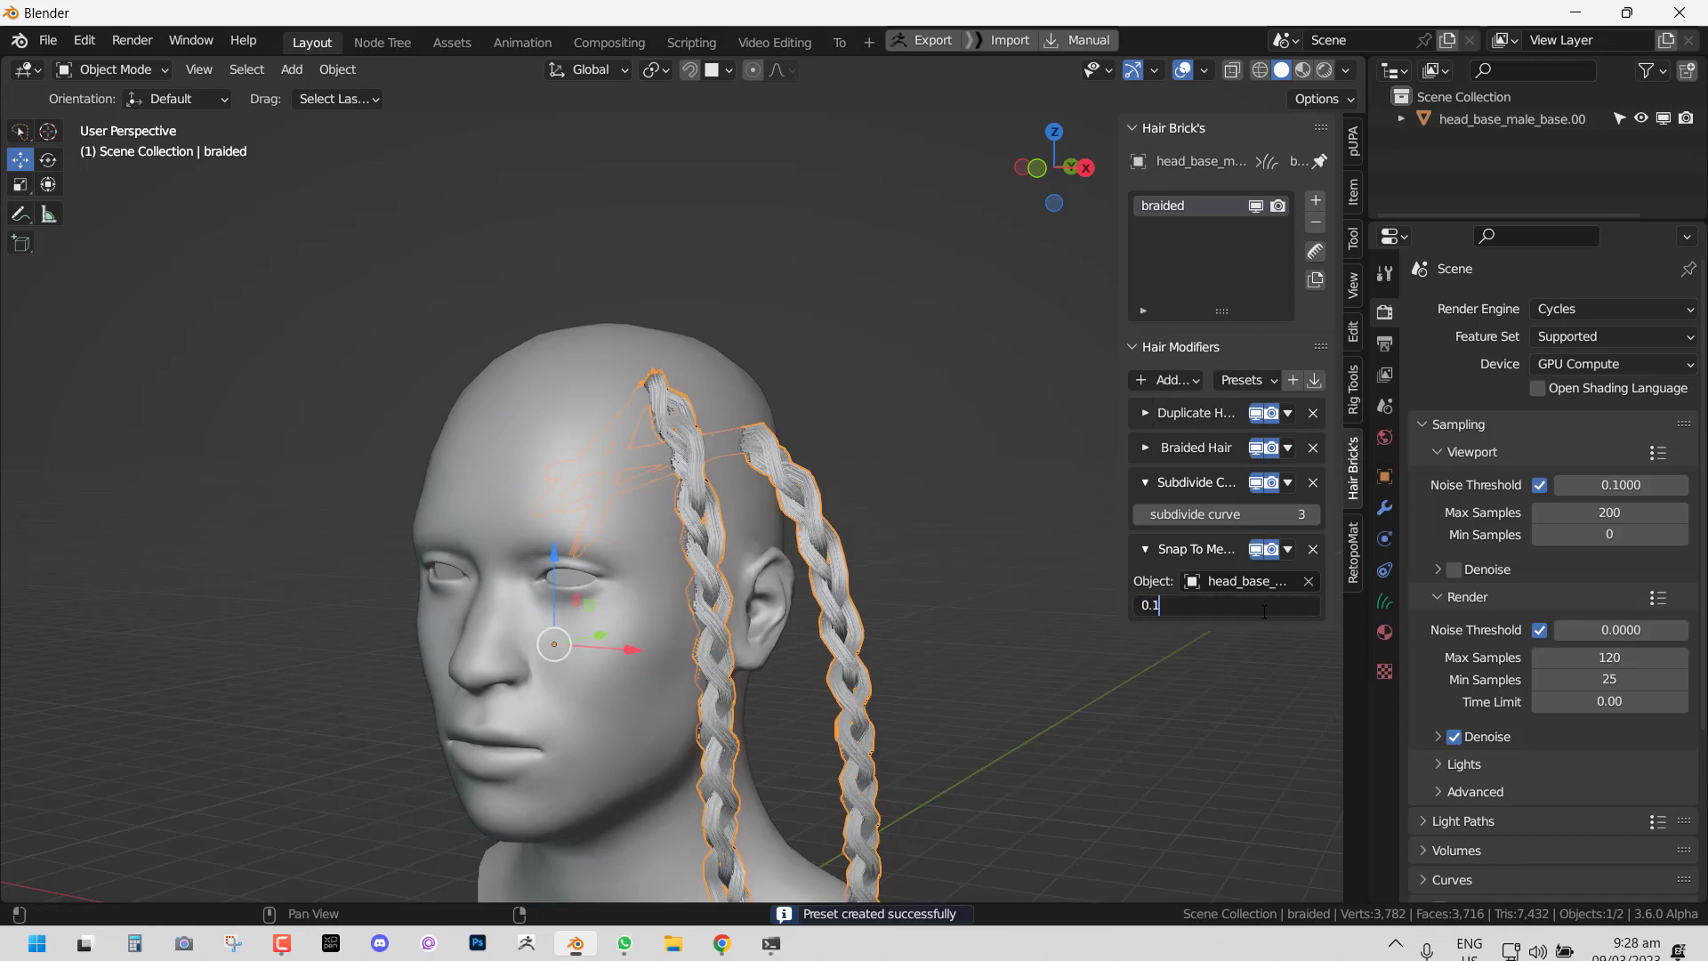
pyautogui.press('Return')
pyautogui.click(1264, 606)
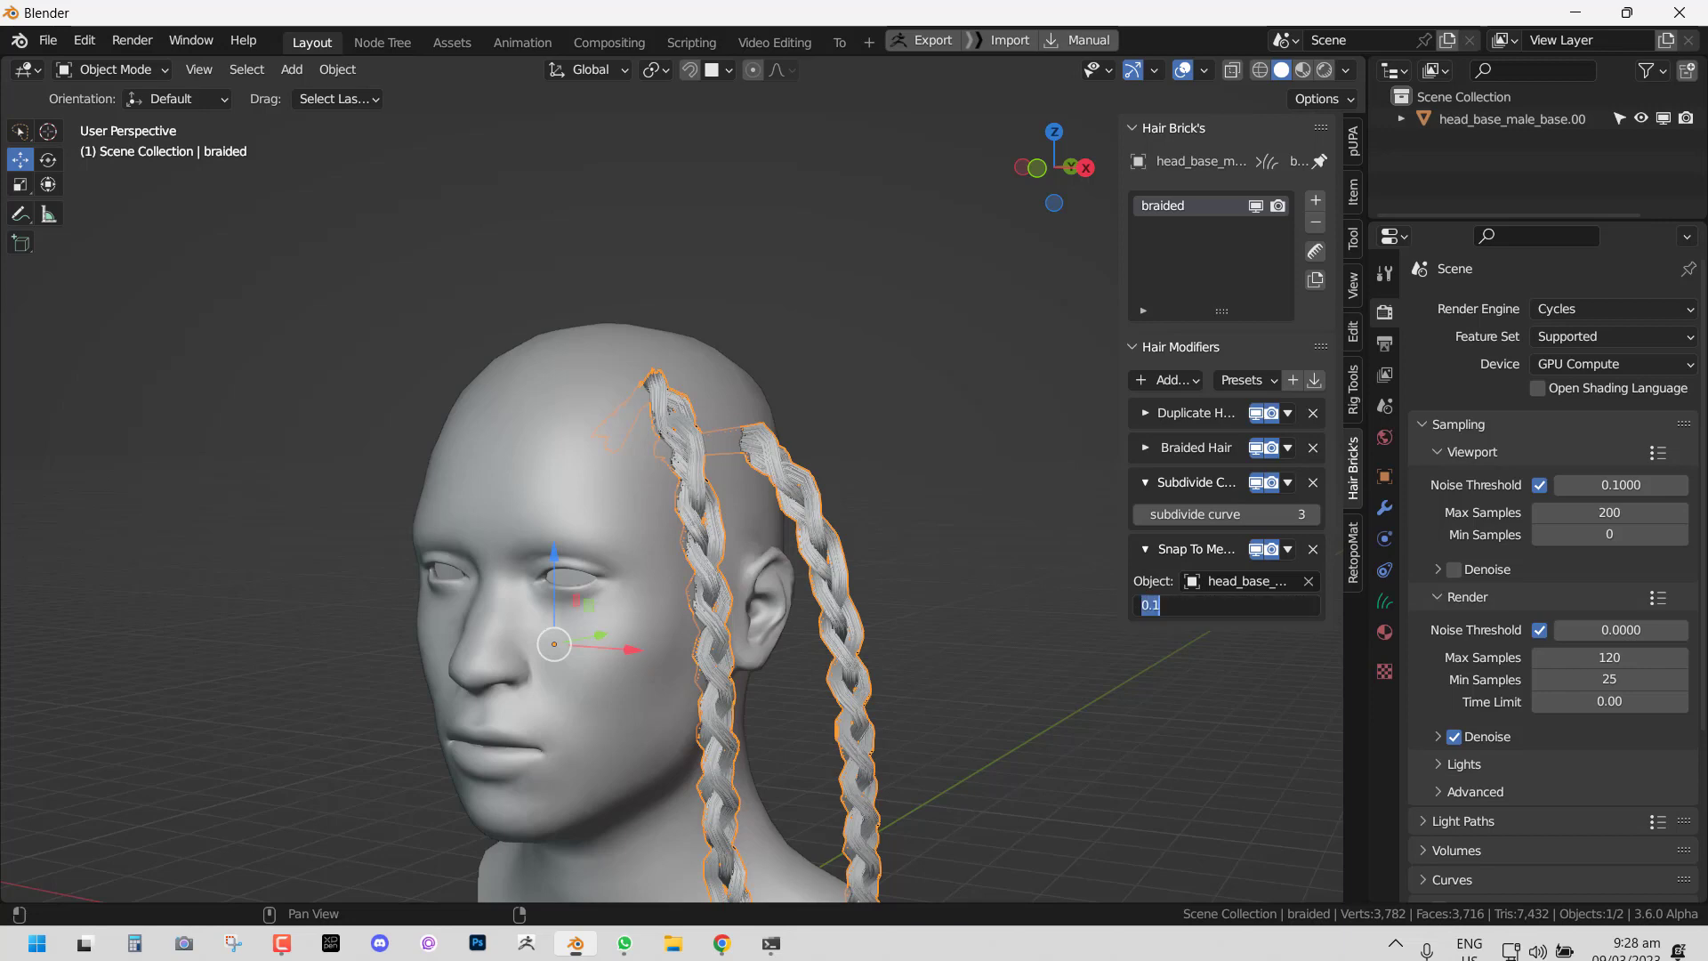
pyautogui.click(1266, 610)
pyautogui.write('40')
pyautogui.press('Return')
pyautogui.hotkey('alt', 'a')
pyautogui.moveTo(798, 480); pyautogui.dragTo(1310, 408, button='middle')
# Step: Remove the braided hair from the head and add a new empty hair curves object
pyautogui.click(1243, 380)
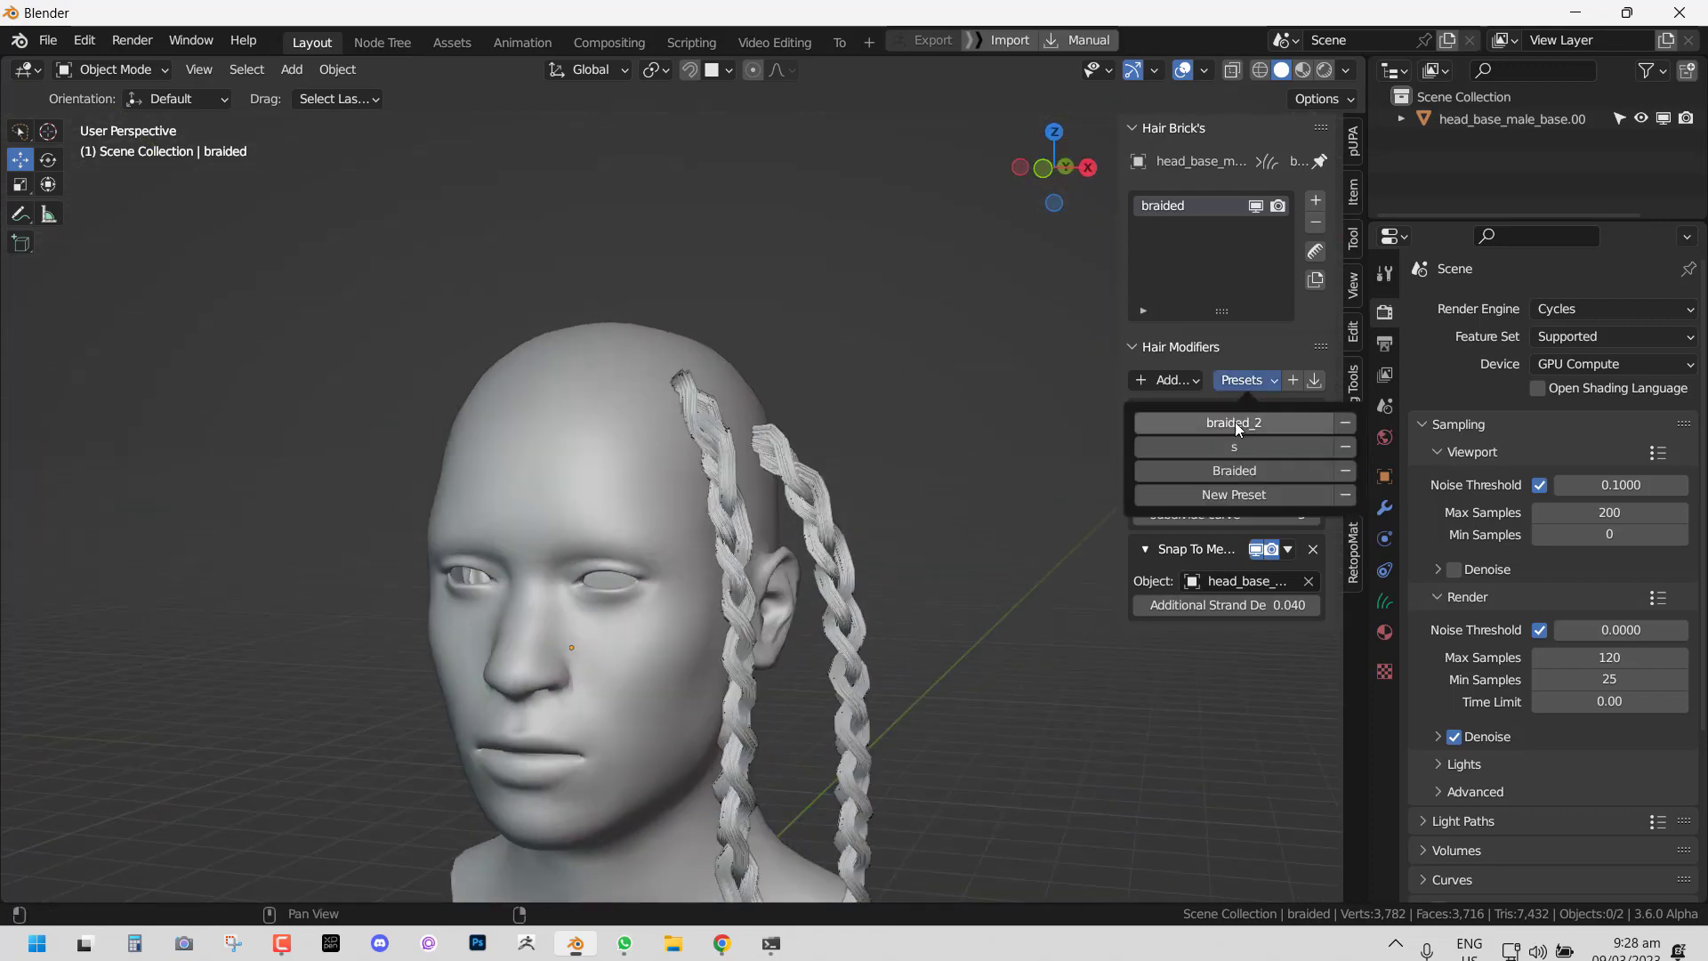
pyautogui.click(1268, 426)
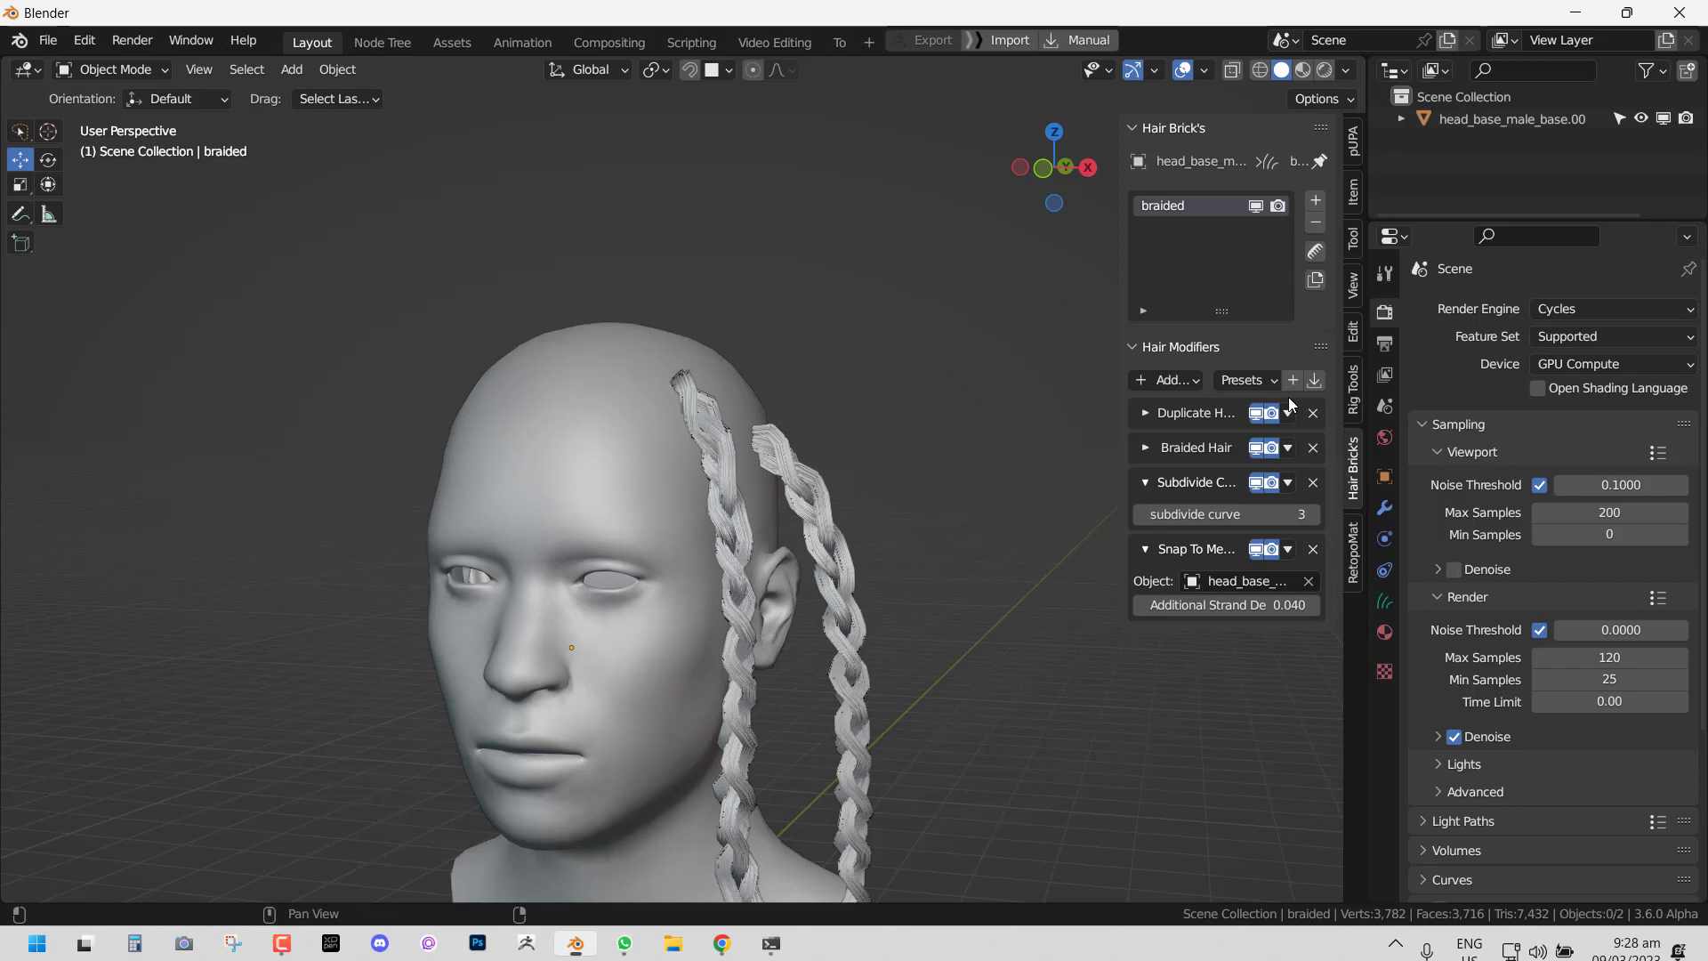
pyautogui.click(1316, 224)
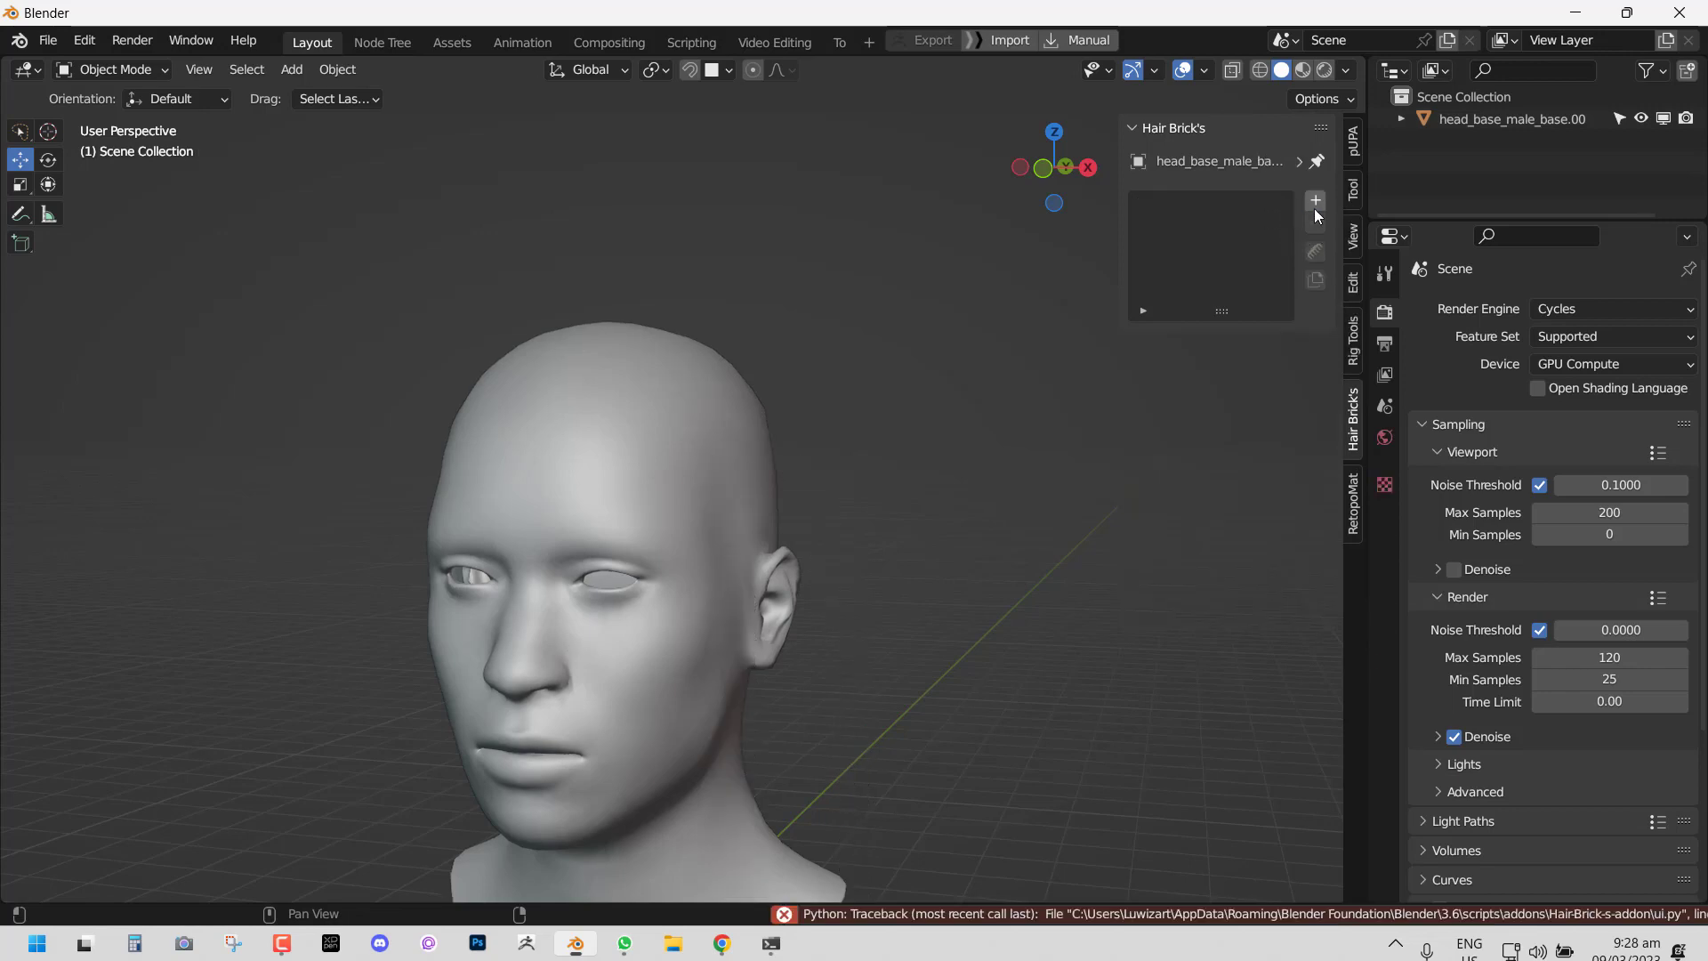
pyautogui.click(1315, 201)
# Step: Enter Sculpt Mode on the new hair curves and add a single hair strand on the side of the head
pyautogui.click(1316, 281)
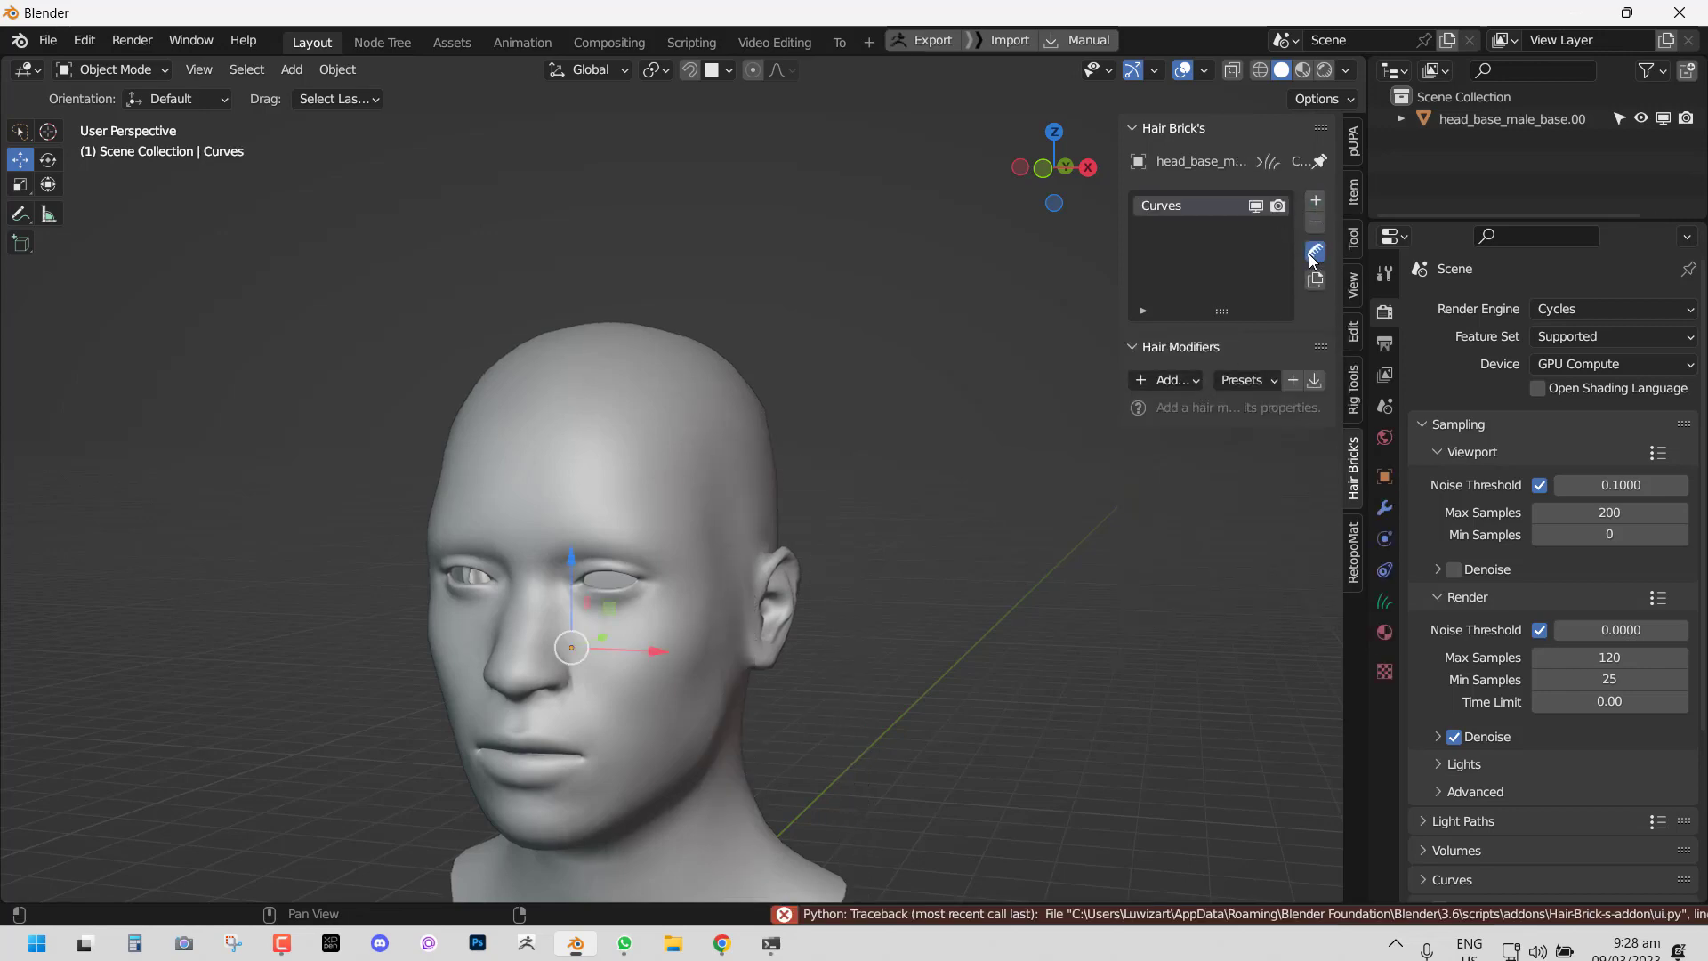
pyautogui.moveTo(649, 457)
pyautogui.mouseDown(button='middle')
pyautogui.moveTo(632, 424)
pyautogui.moveTo(734, 487)
pyautogui.moveTo(798, 483)
pyautogui.moveTo(733, 535)
pyautogui.moveTo(676, 542)
pyautogui.mouseUp(button='middle')
pyautogui.hotkey('shift', 'space')
pyautogui.click(540, 366)
pyautogui.click(612, 463)
# Step: Shape the new strand so it arches outward and hangs down beside the head, and return to Object Mode
pyautogui.hotkey('shift', 'space')
pyautogui.click(651, 612)
pyautogui.moveTo(653, 612); pyautogui.dragTo(828, 500, button='middle')
pyautogui.moveTo(911, 521)
pyautogui.mouseDown()
pyautogui.moveTo(1022, 660)
pyautogui.moveTo(809, 685)
pyautogui.mouseUp()
pyautogui.hotkey('ctrl', 'Tab')
# Step: Apply the braided_2 preset to the new hair curves and deselect them to view the braid
pyautogui.click(1352, 467)
pyautogui.click(1233, 377)
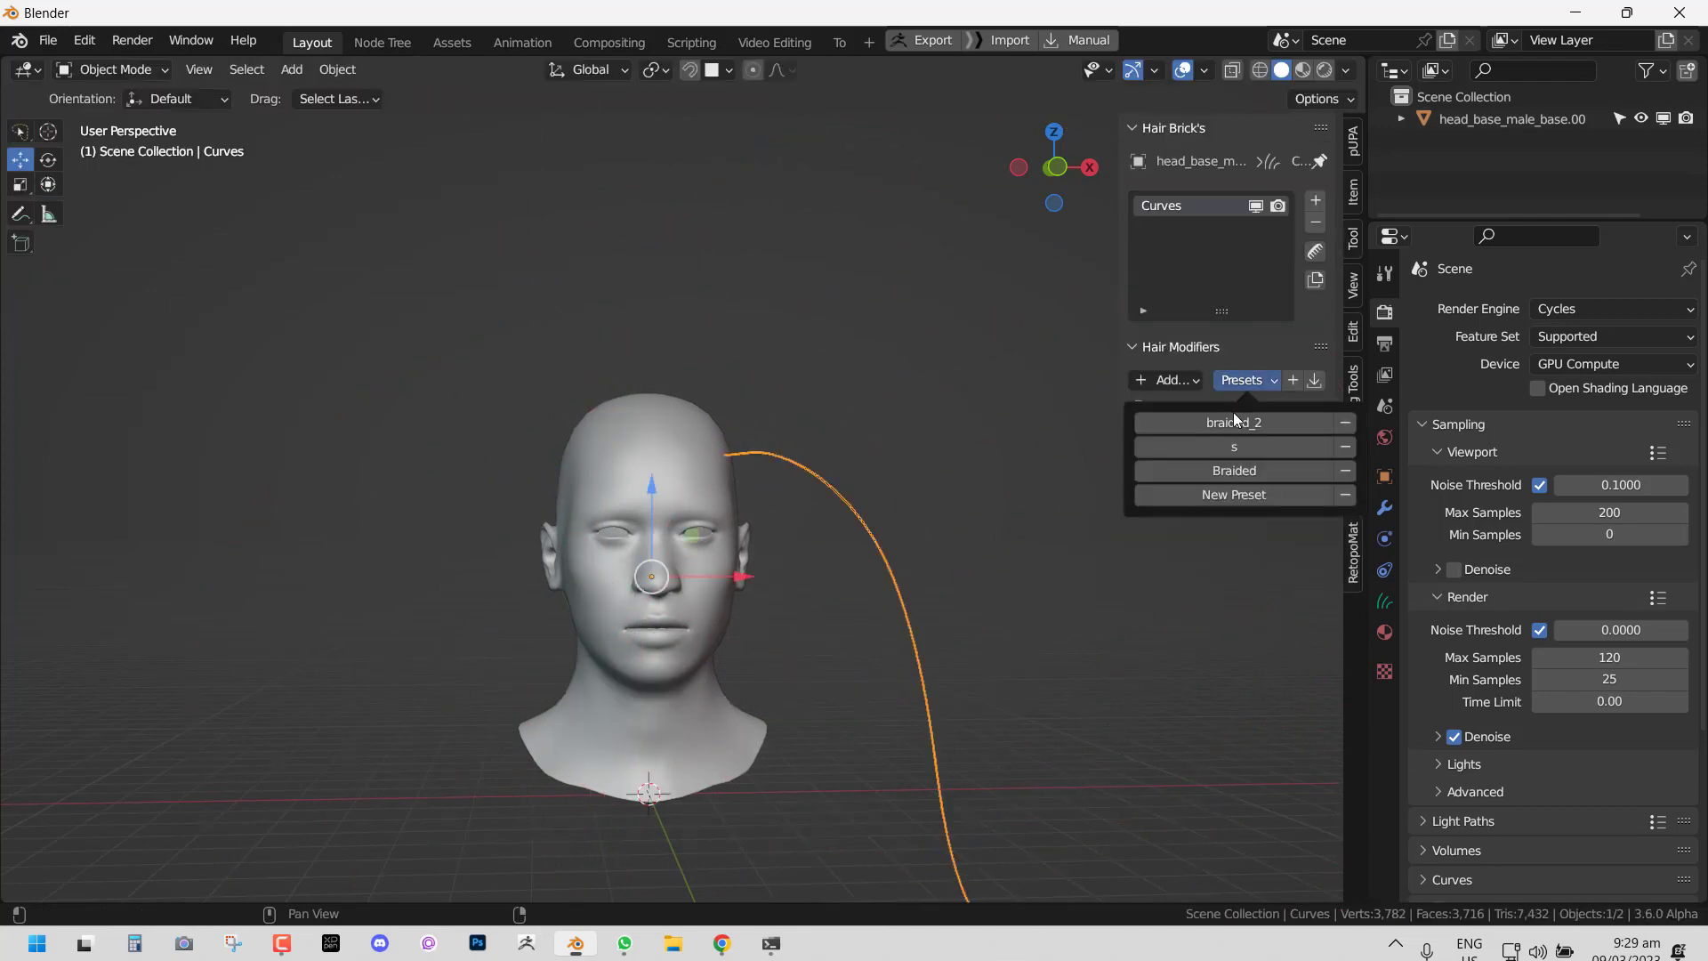
pyautogui.click(1234, 424)
pyautogui.moveTo(964, 559); pyautogui.dragTo(893, 498, button='middle')
pyautogui.click(792, 603)
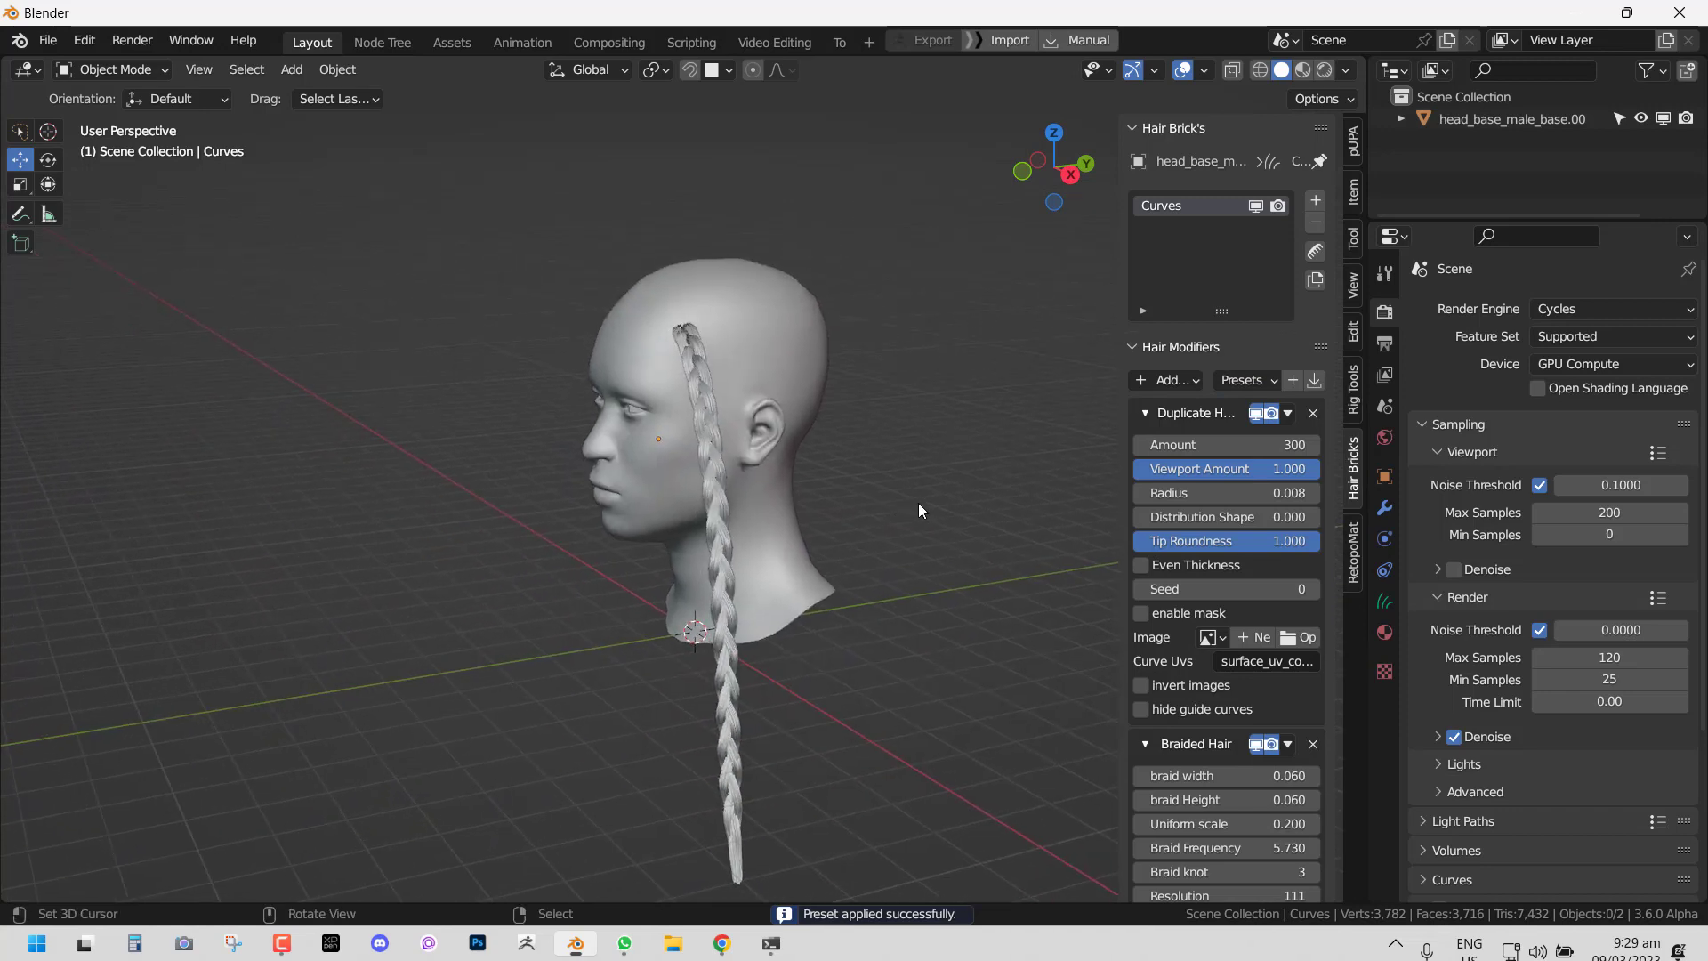